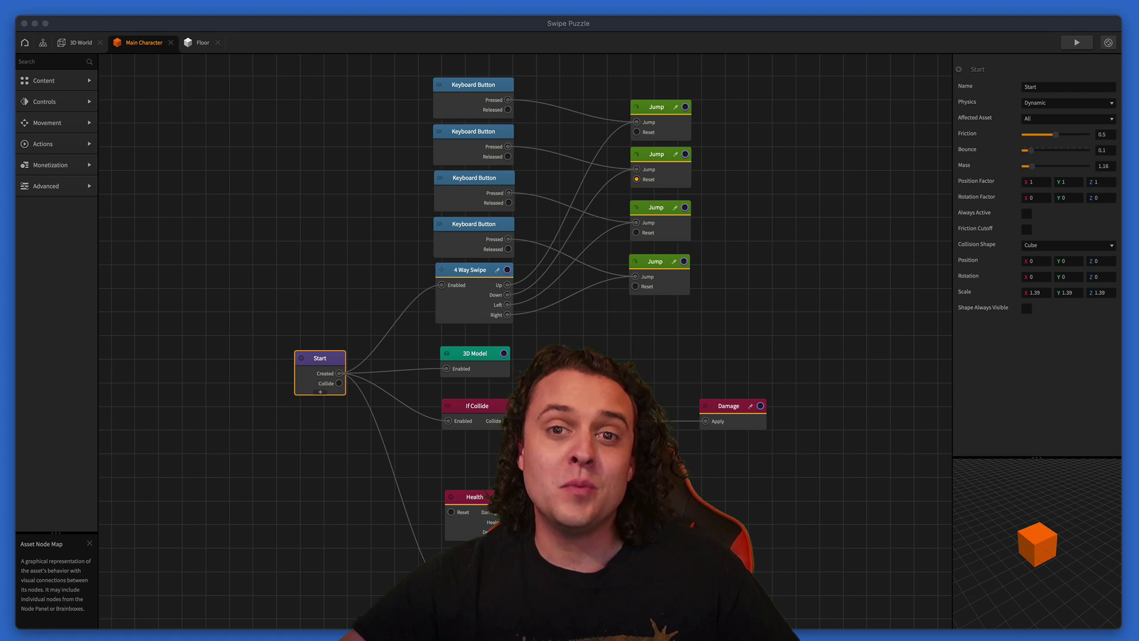
# - Preview the game and solve the maze with Up, Left, Up, Right, Up, Right, Down, Left
pyautogui.click(1076, 42)
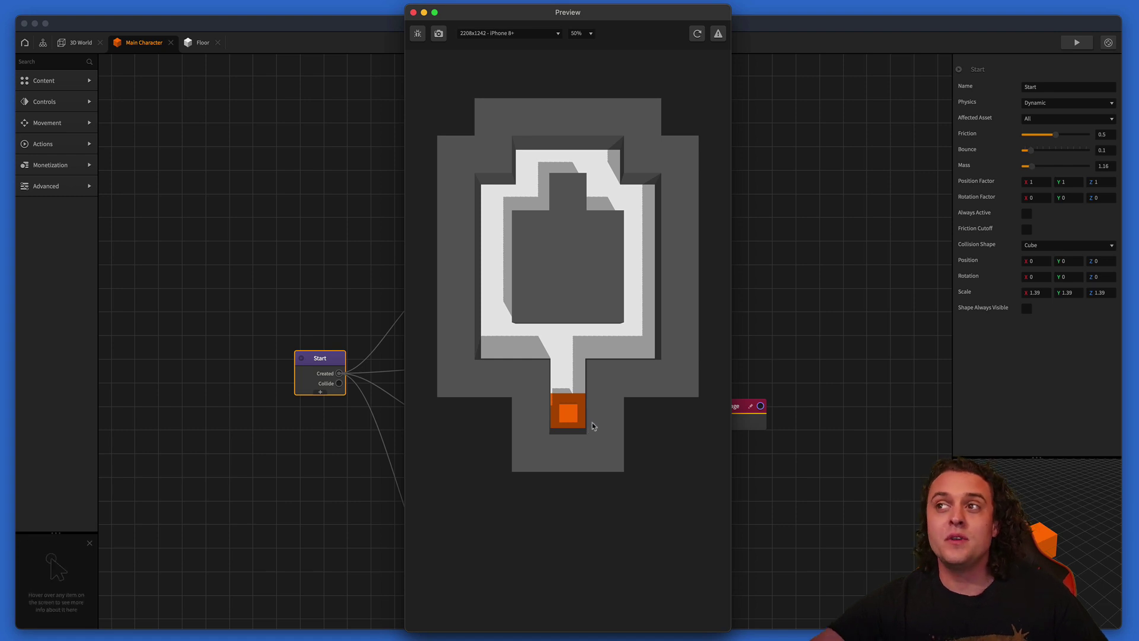
pyautogui.press('Up')
pyautogui.press('Left')
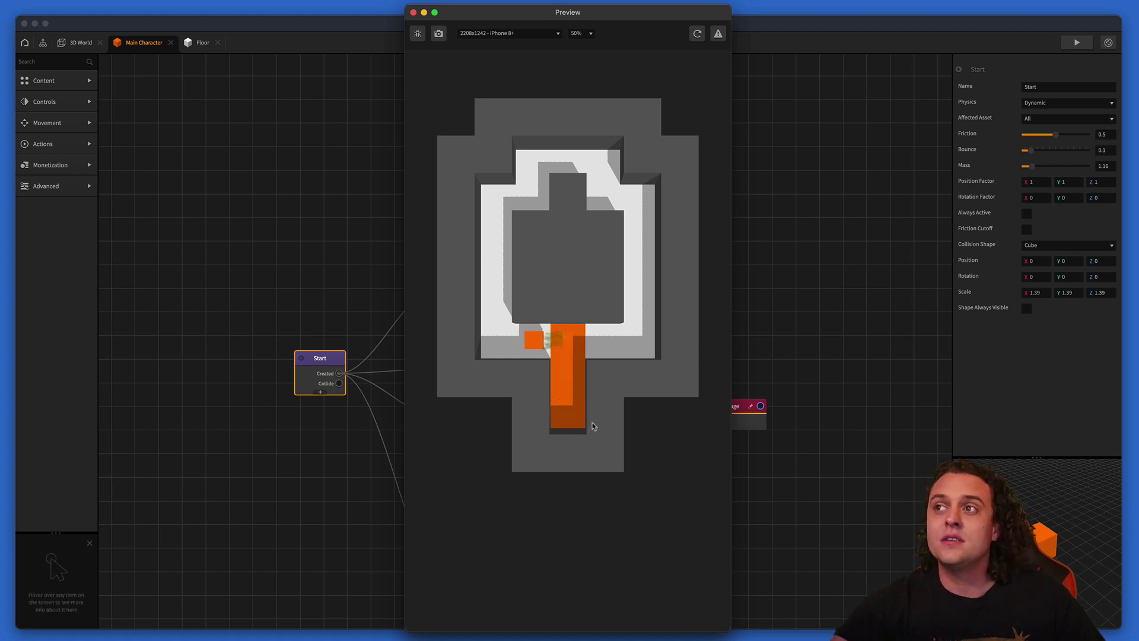
pyautogui.press('Up')
pyautogui.press('Right')
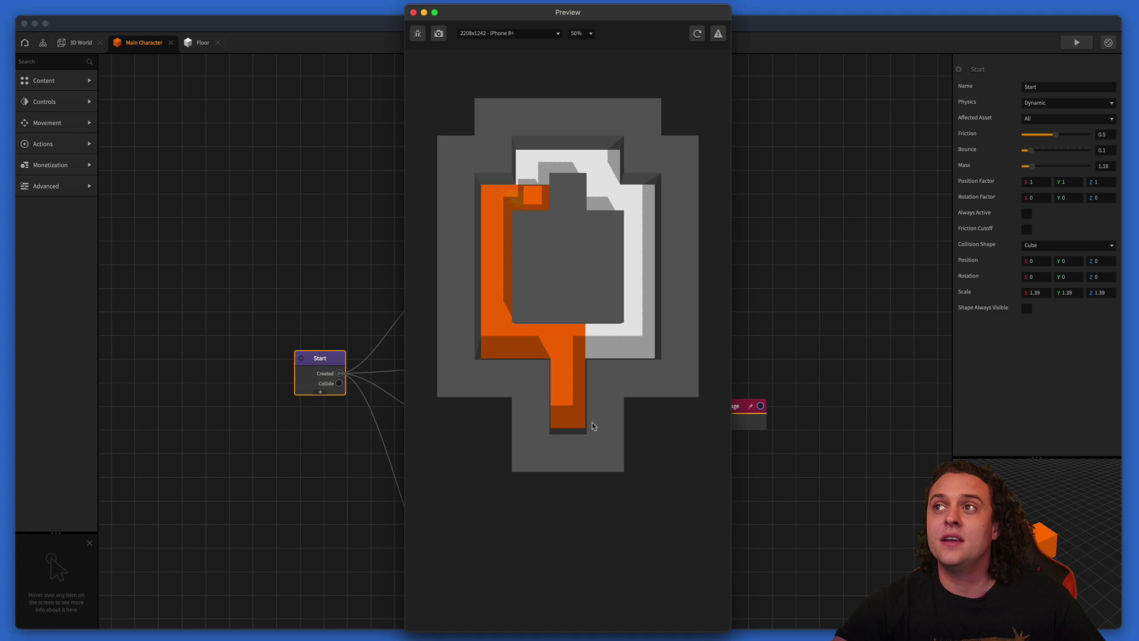
pyautogui.press('Up')
pyautogui.press('Right')
pyautogui.press('Down')
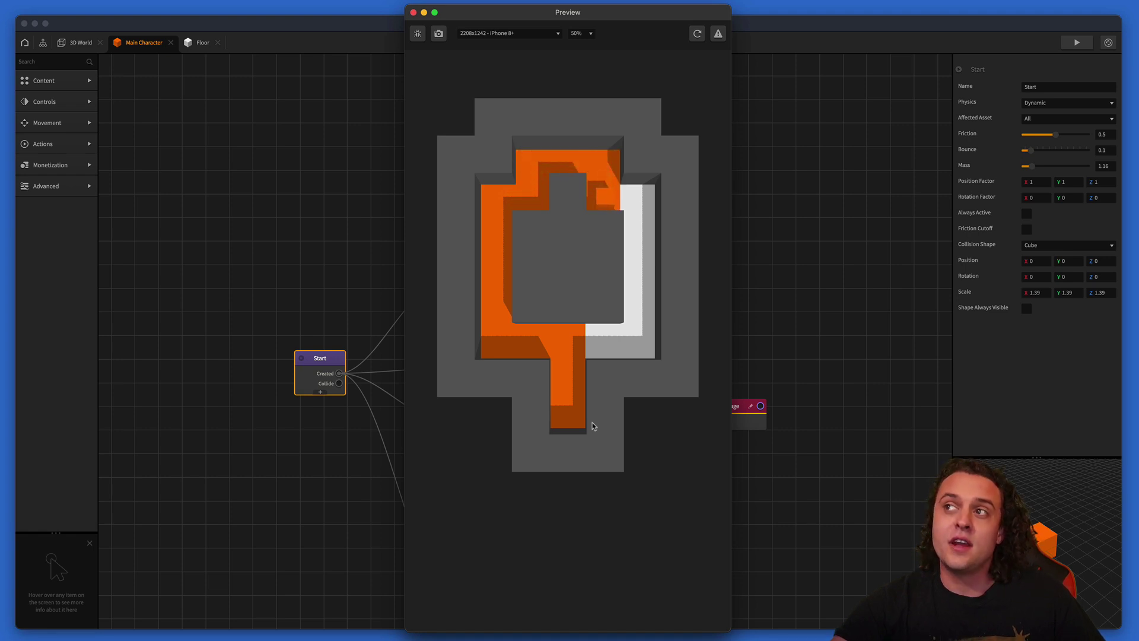
pyautogui.press('Left')
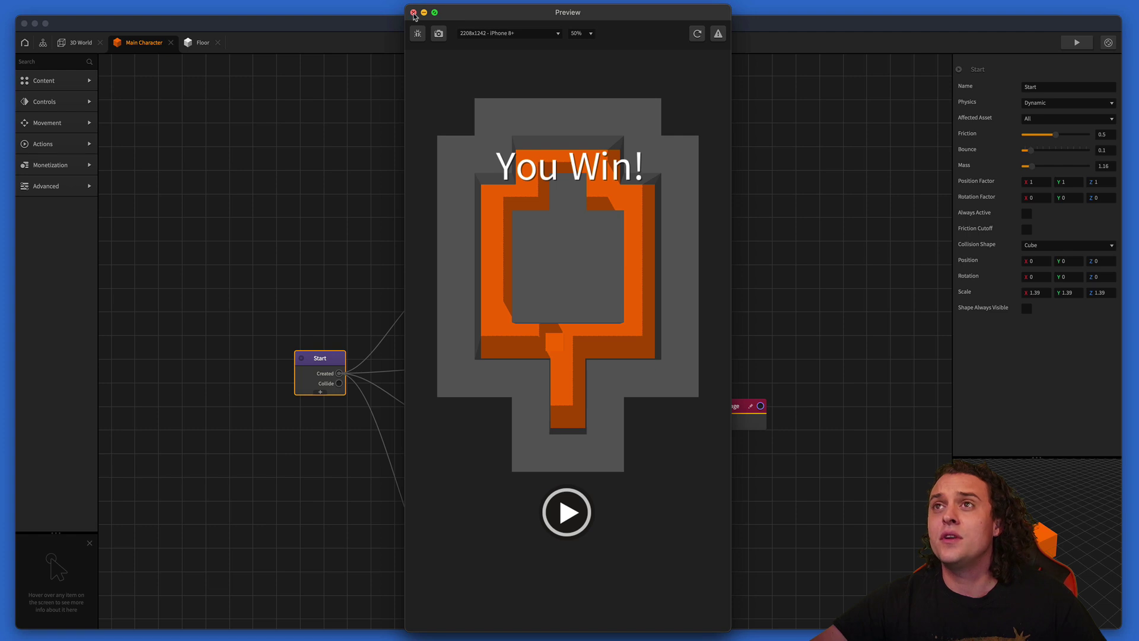
# - Close the preview and start a new empty 3D game from Home
pyautogui.click(413, 12)
pyautogui.click(24, 42)
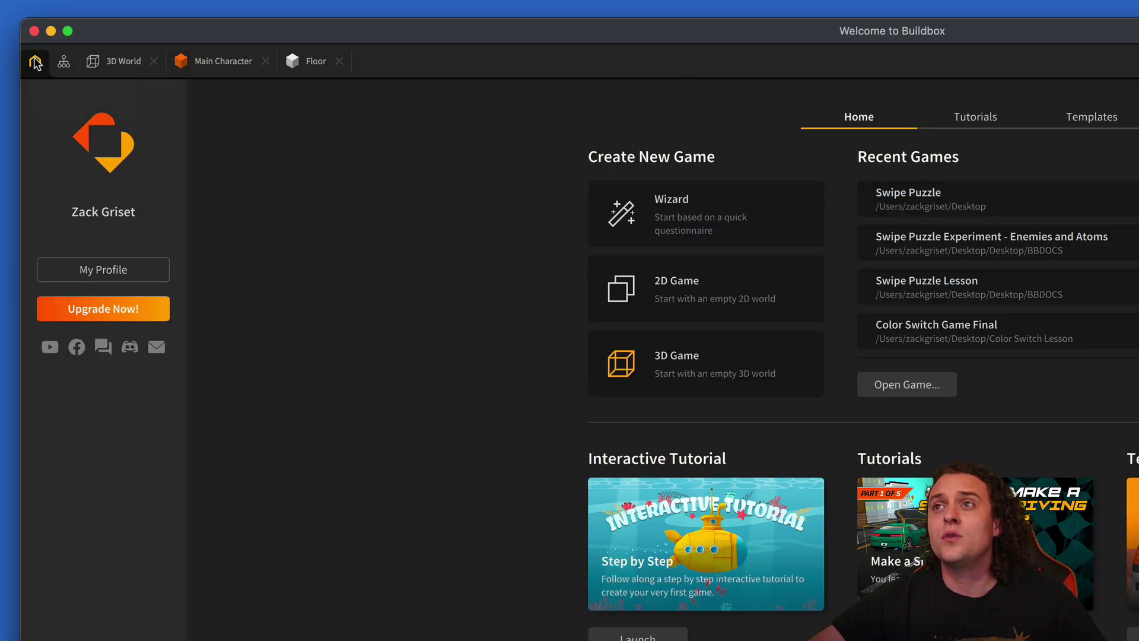
pyautogui.click(742, 374)
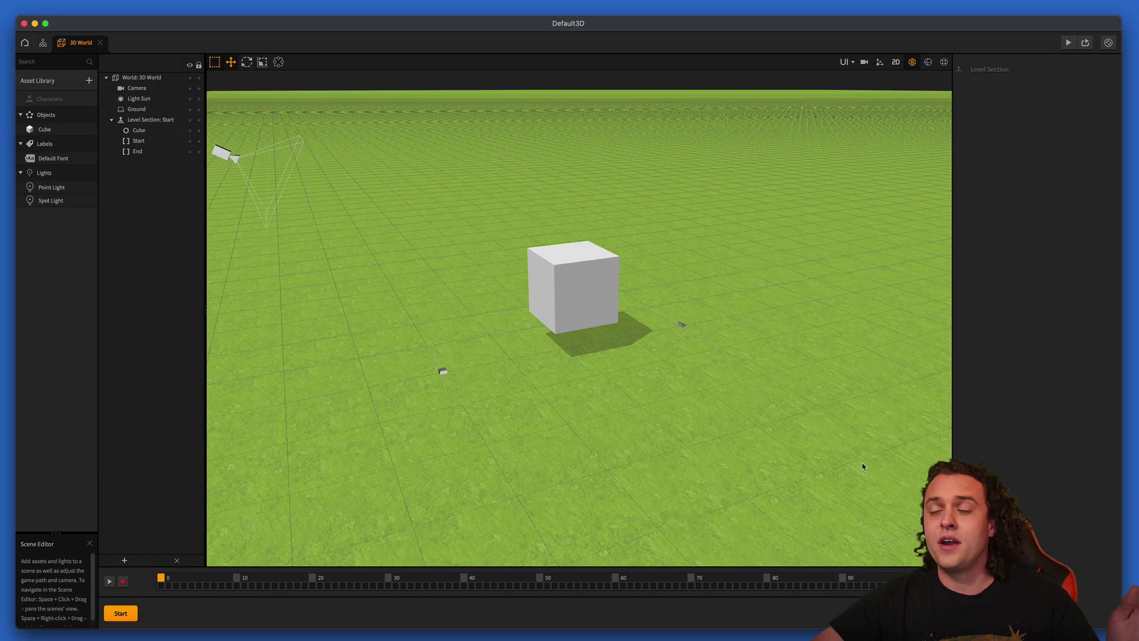
# - Set the Ground object's Ground Type to No Ground
pyautogui.click(623, 418)
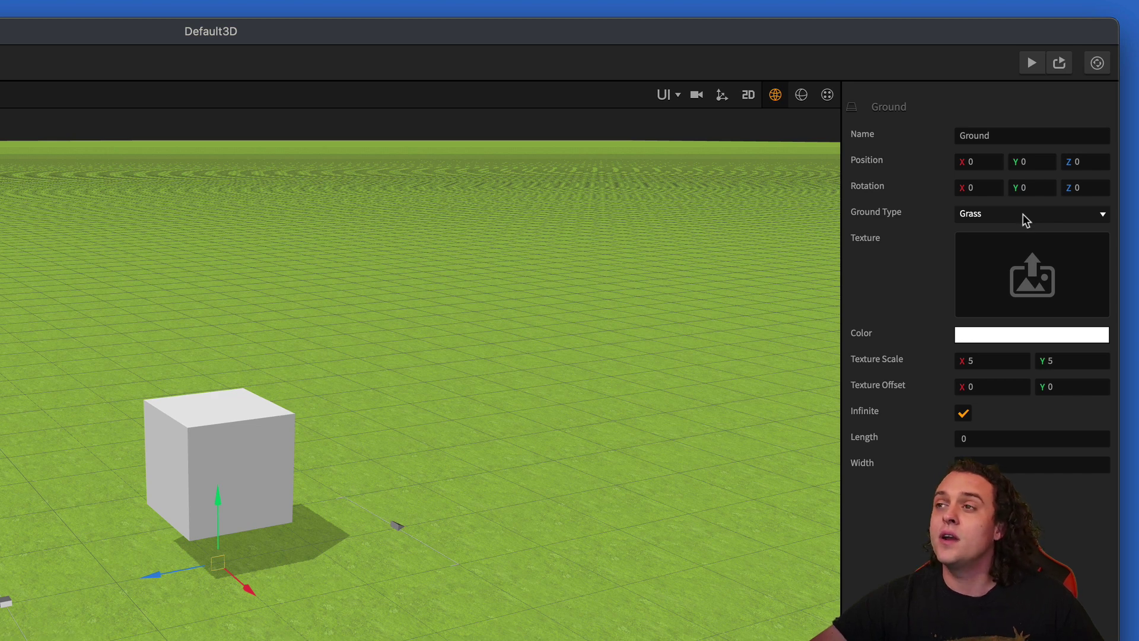
pyautogui.click(1023, 213)
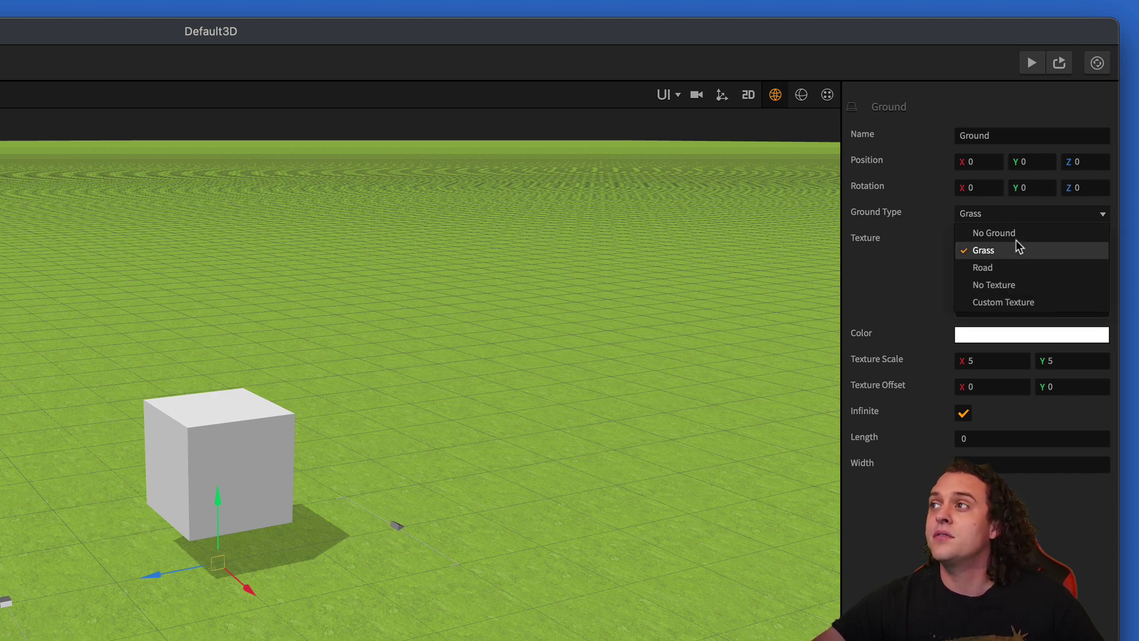
pyautogui.click(1015, 236)
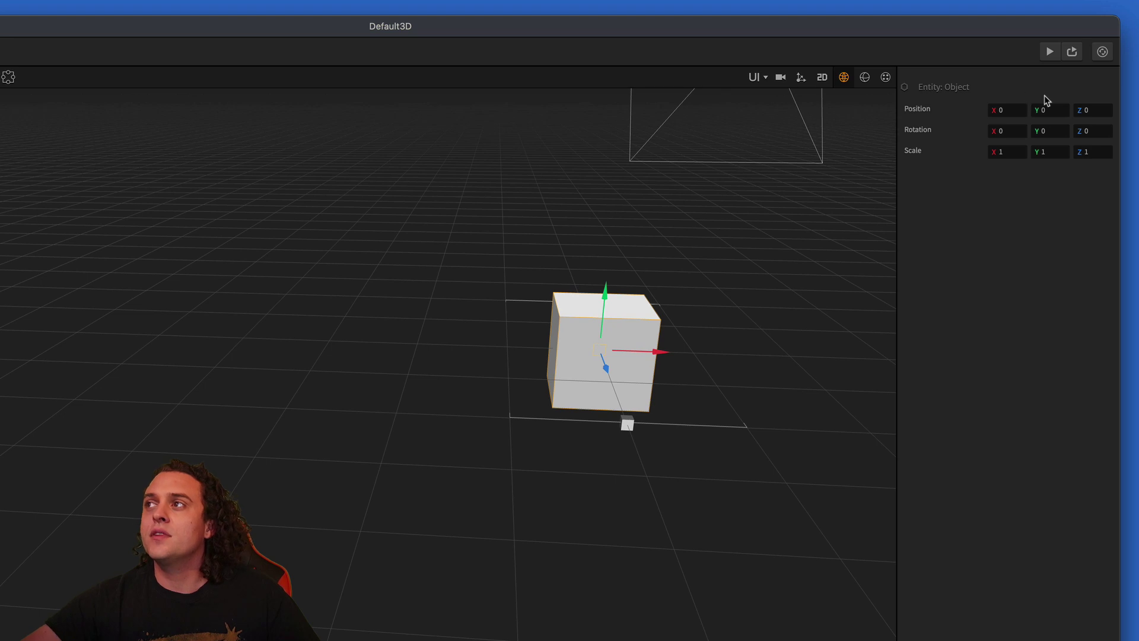
# - Set the cube's Y position to -1
pyautogui.click(1060, 111)
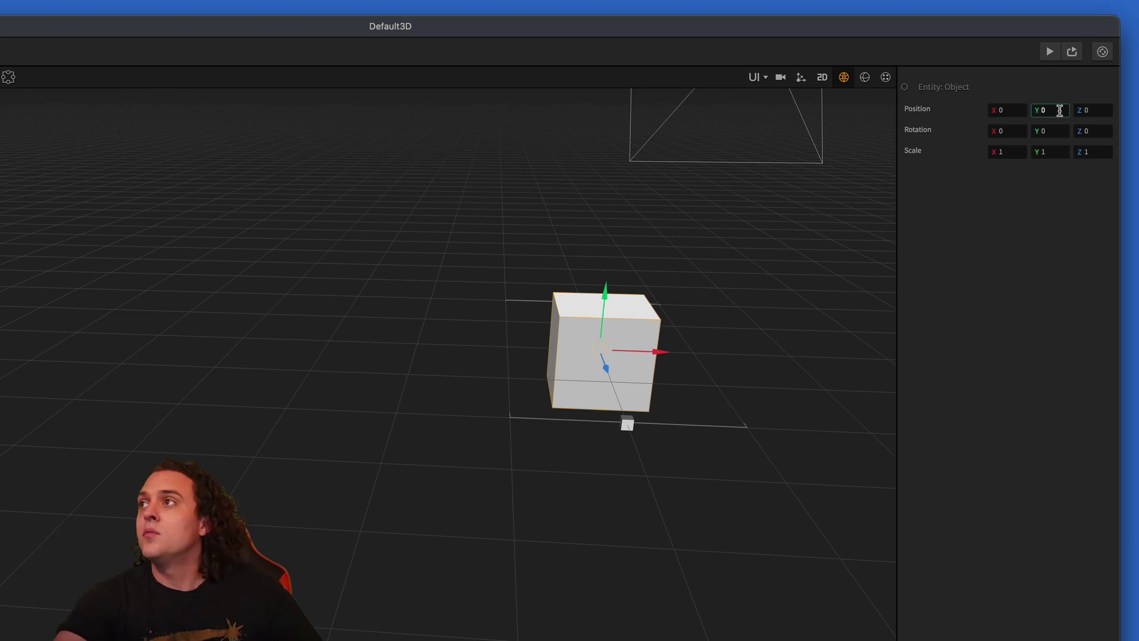
pyautogui.press('BackSpace')
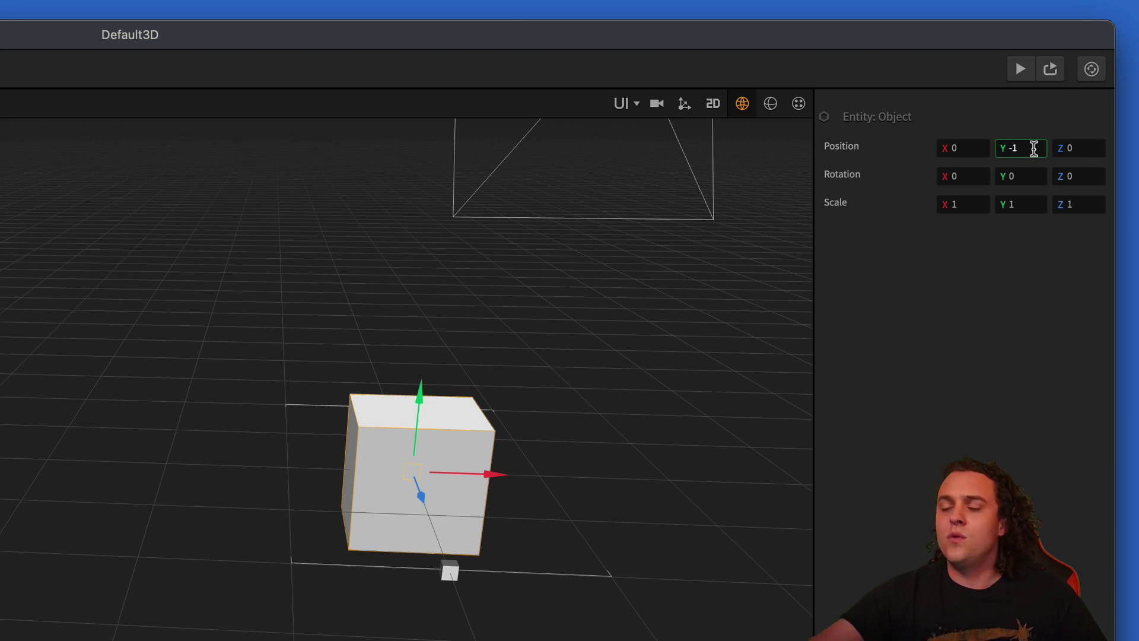
pyautogui.click(1043, 314)
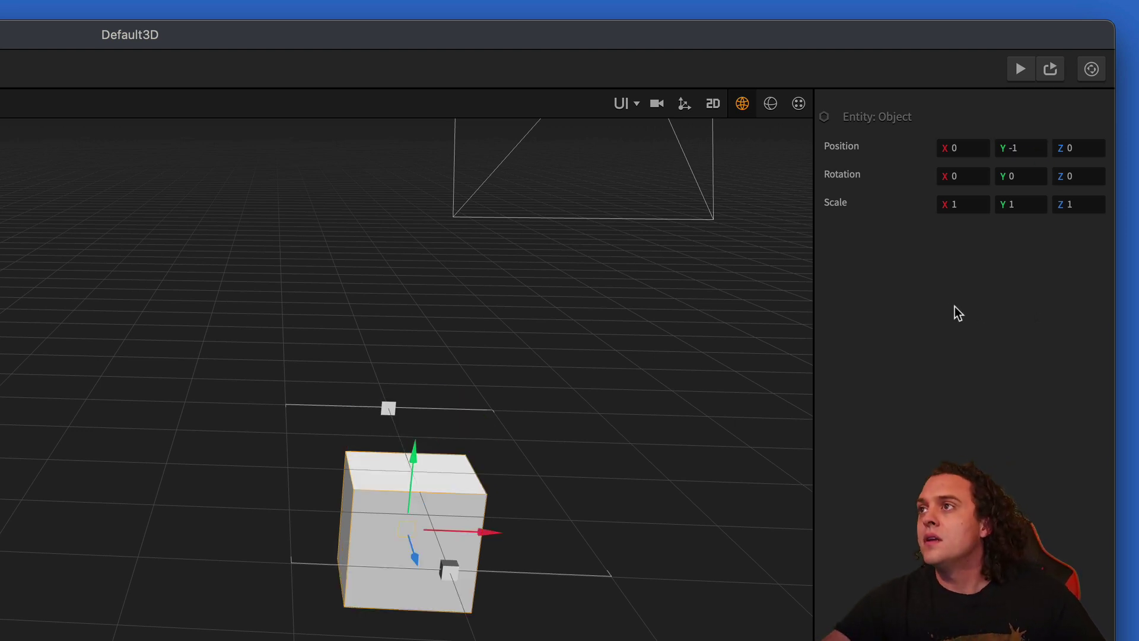
pyautogui.moveTo(386, 596)
pyautogui.mouseDown(button='right')
pyautogui.moveTo(385, 555)
pyautogui.moveTo(392, 598)
pyautogui.mouseUp(button='right')
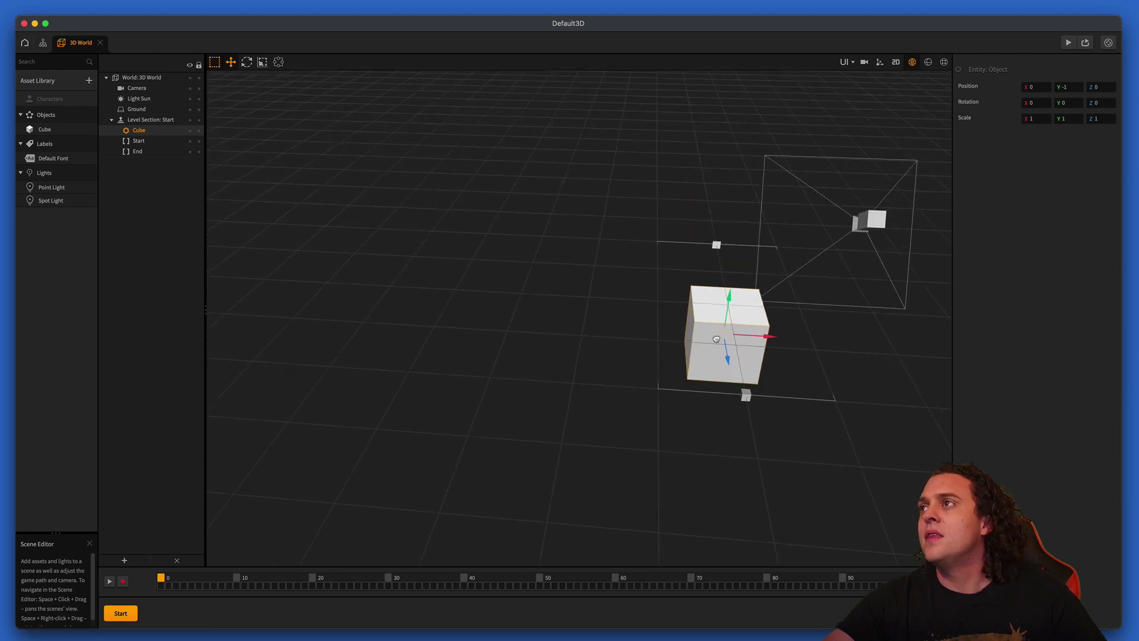
pyautogui.moveTo(716, 339); pyautogui.dragTo(620, 319, button='right')
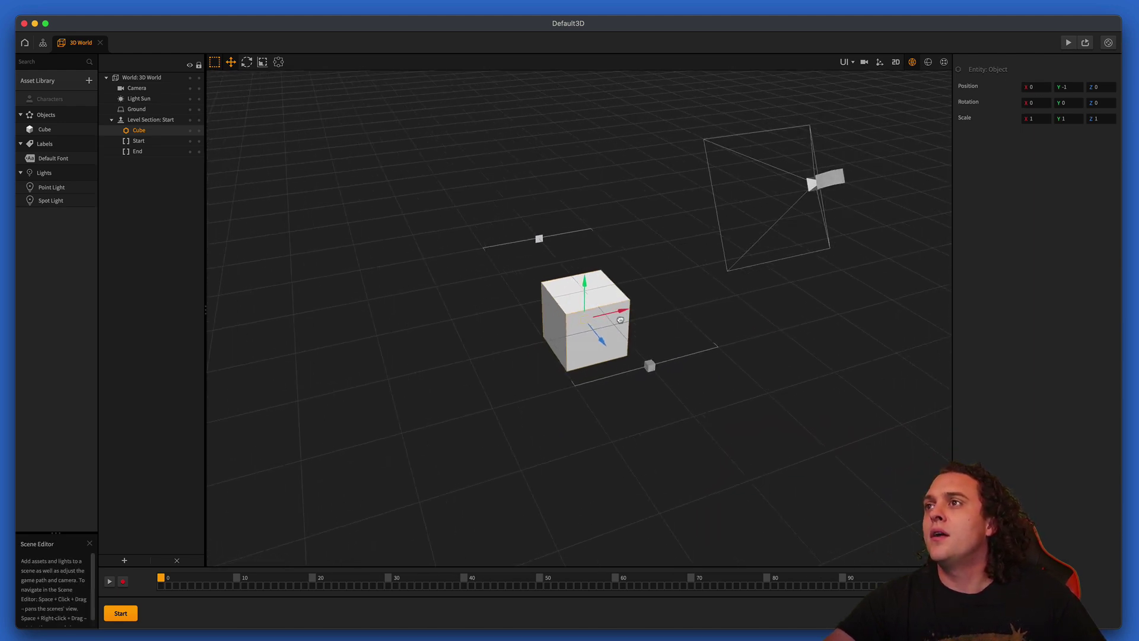
# - Enter 1 for the cube's X and Z positions
pyautogui.click(1030, 86)
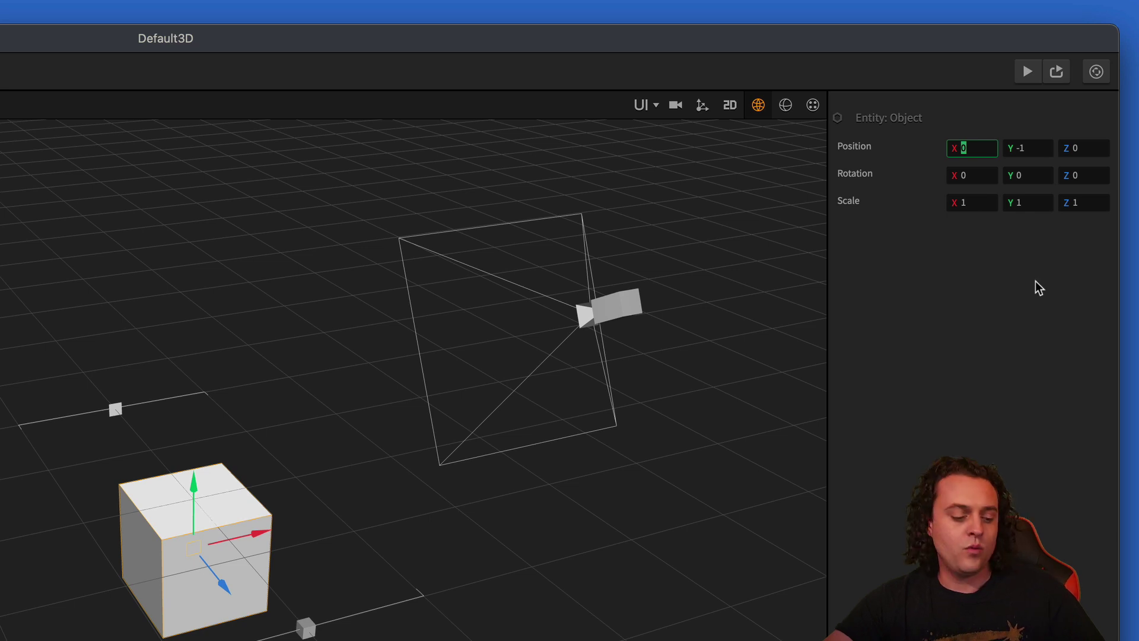
pyautogui.write('1')
pyautogui.press('Tab')
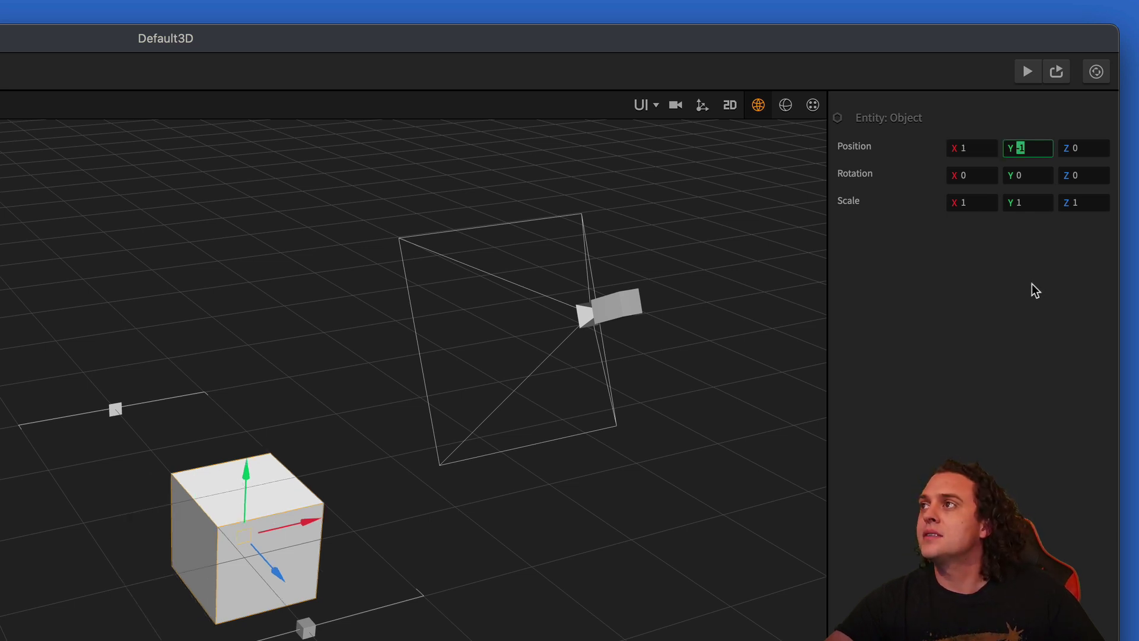
pyautogui.press('Tab')
pyautogui.write('1')
pyautogui.press('Tab')
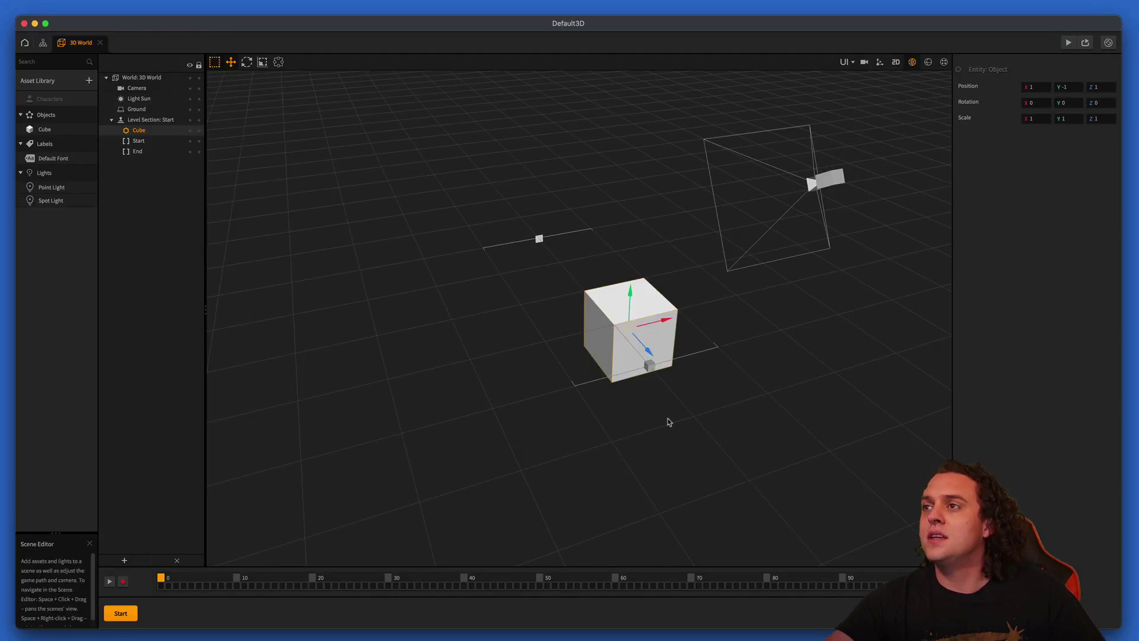
pyautogui.moveTo(668, 422); pyautogui.dragTo(616, 400, button='right')
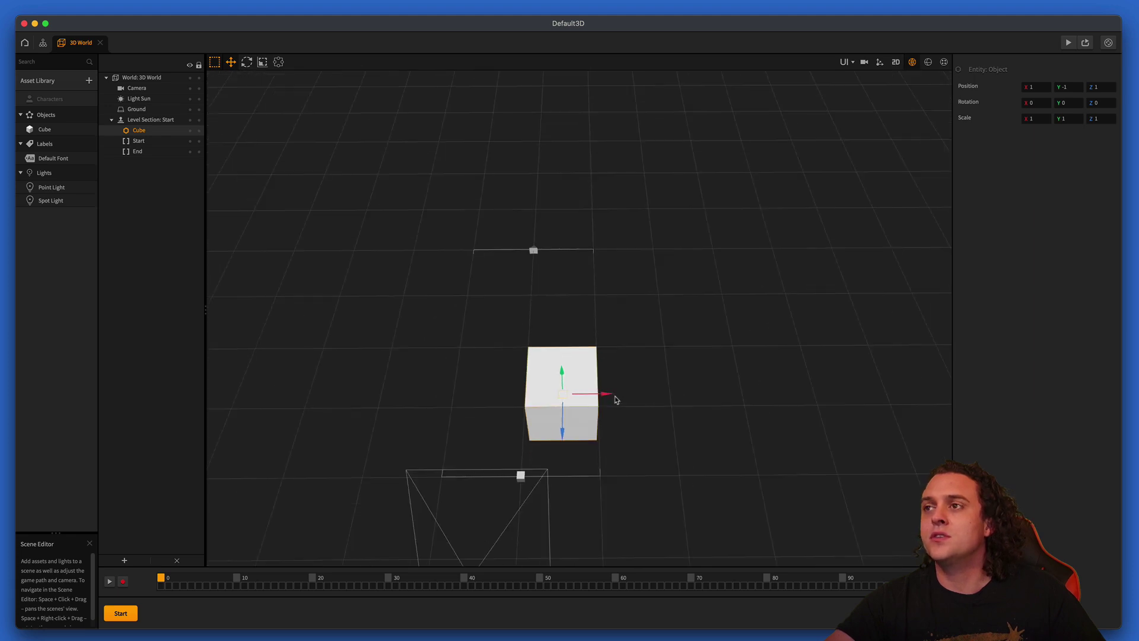
pyautogui.moveTo(573, 385); pyautogui.dragTo(589, 386)
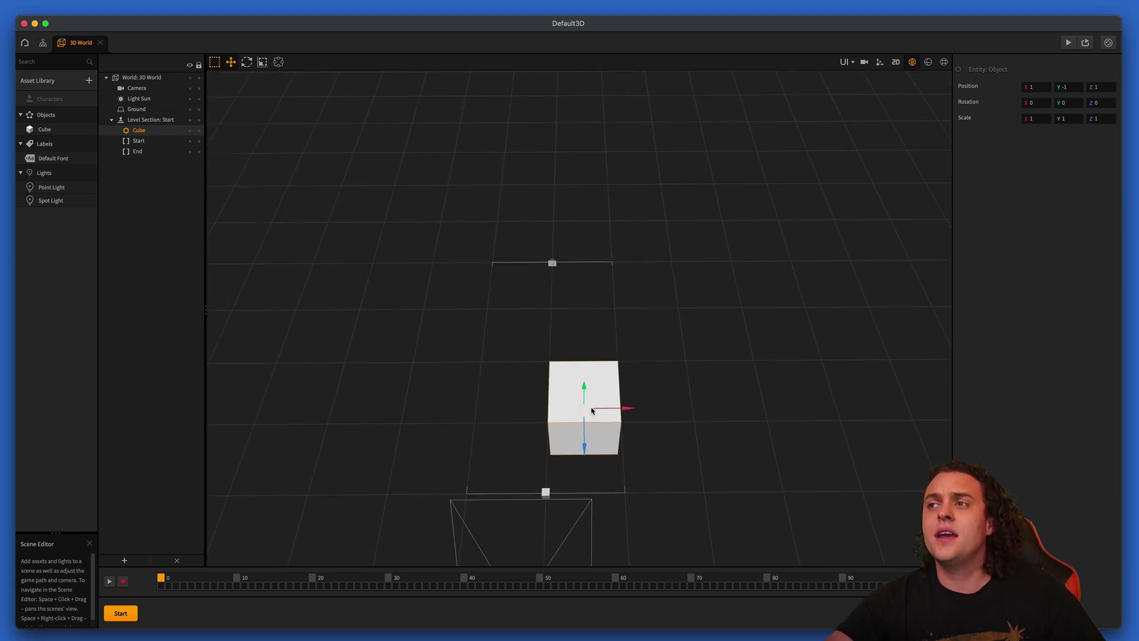
# - Rename the Cube asset to 'Floor' and select its tile in the scene
pyautogui.click(49, 130)
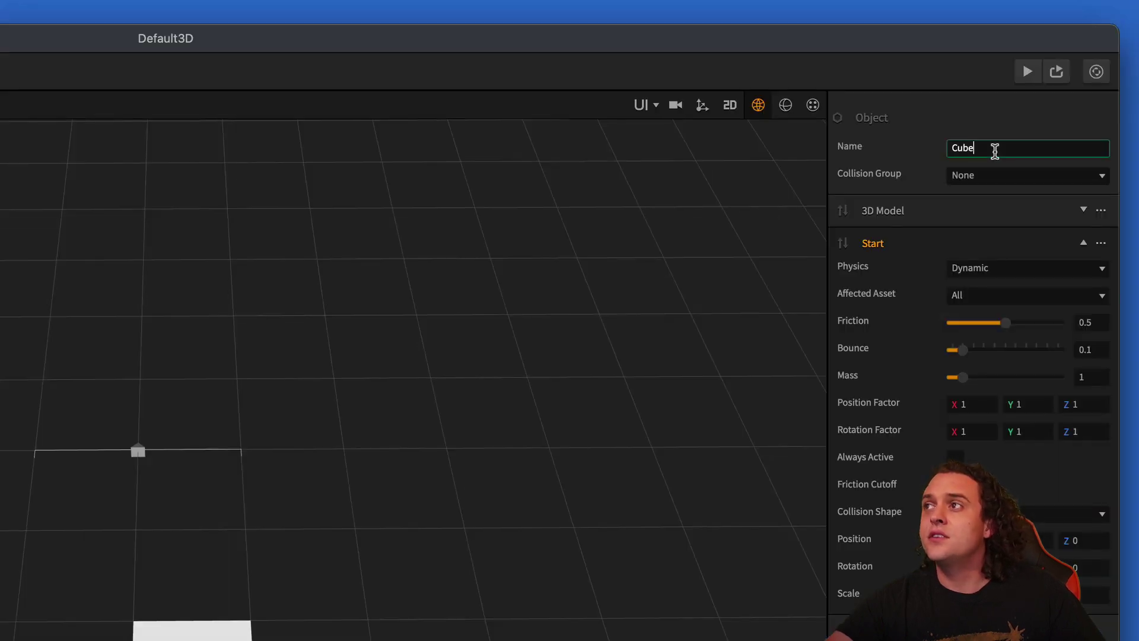
pyautogui.doubleClick(1050, 87)
pyautogui.write('Floor')
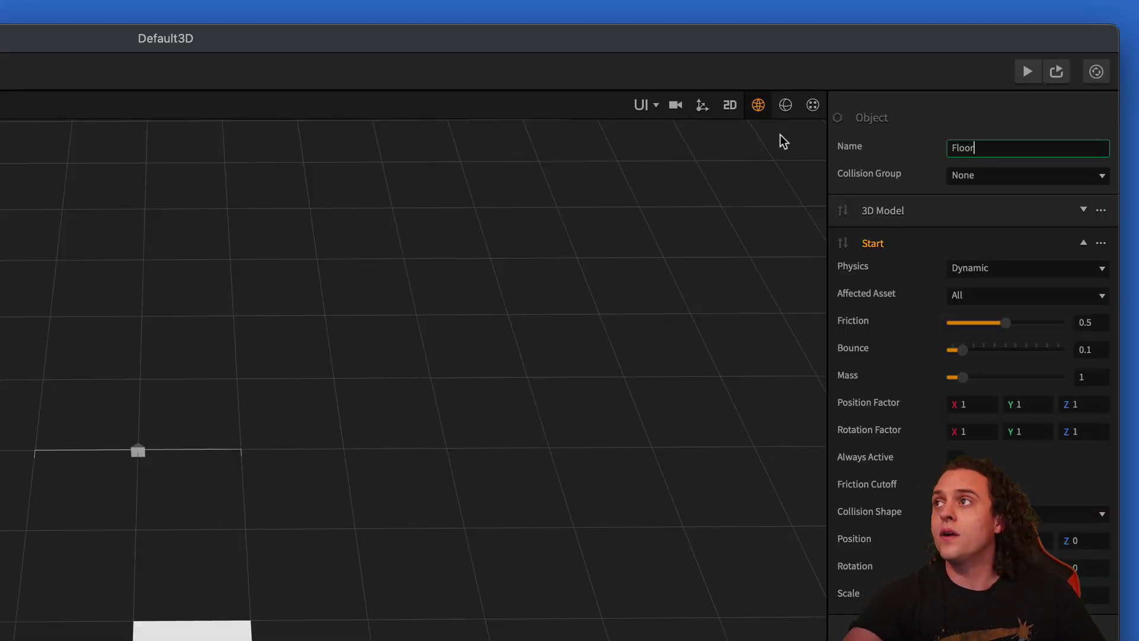
pyautogui.press('Return')
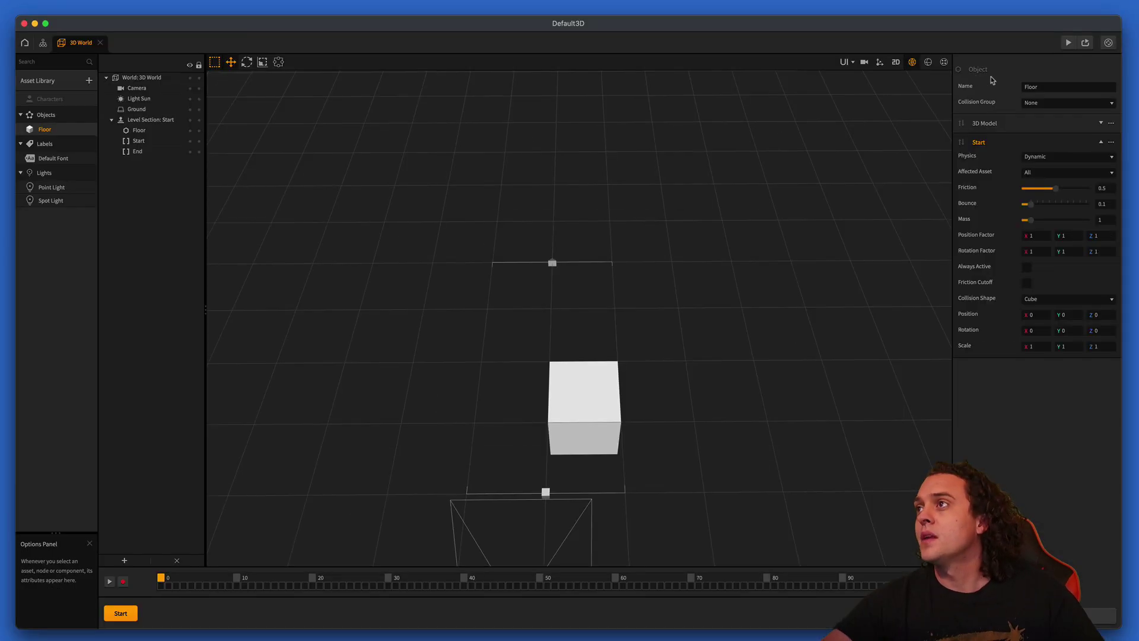
pyautogui.click(601, 396)
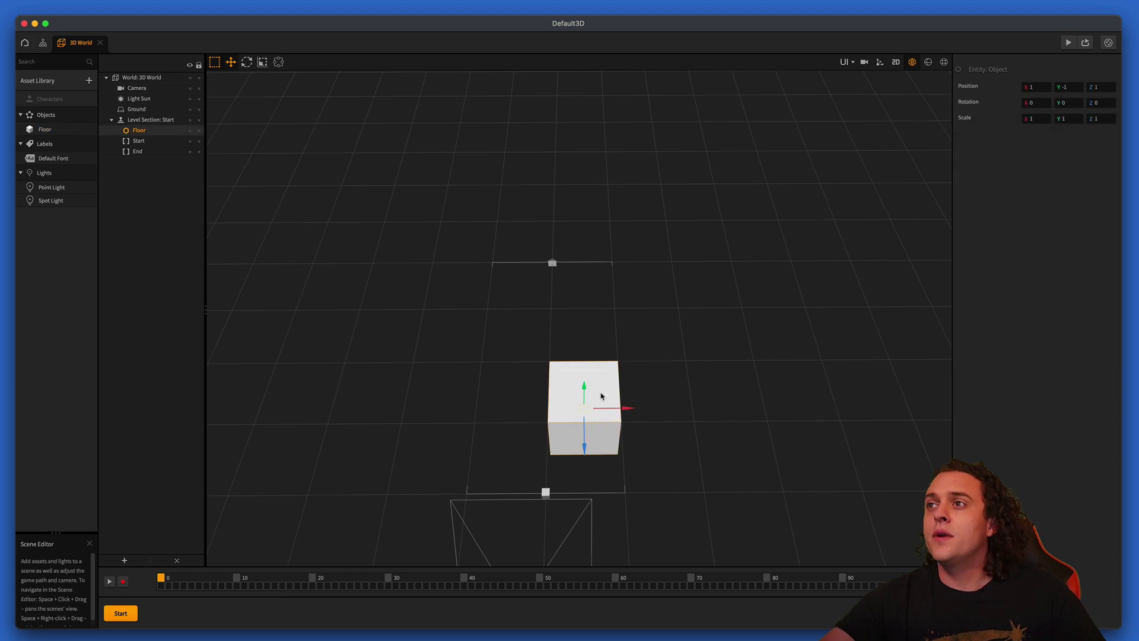
# - Duplicate the Floor tile, then delete the two extra duplicates
pyautogui.scroll(-3, 601, 396)
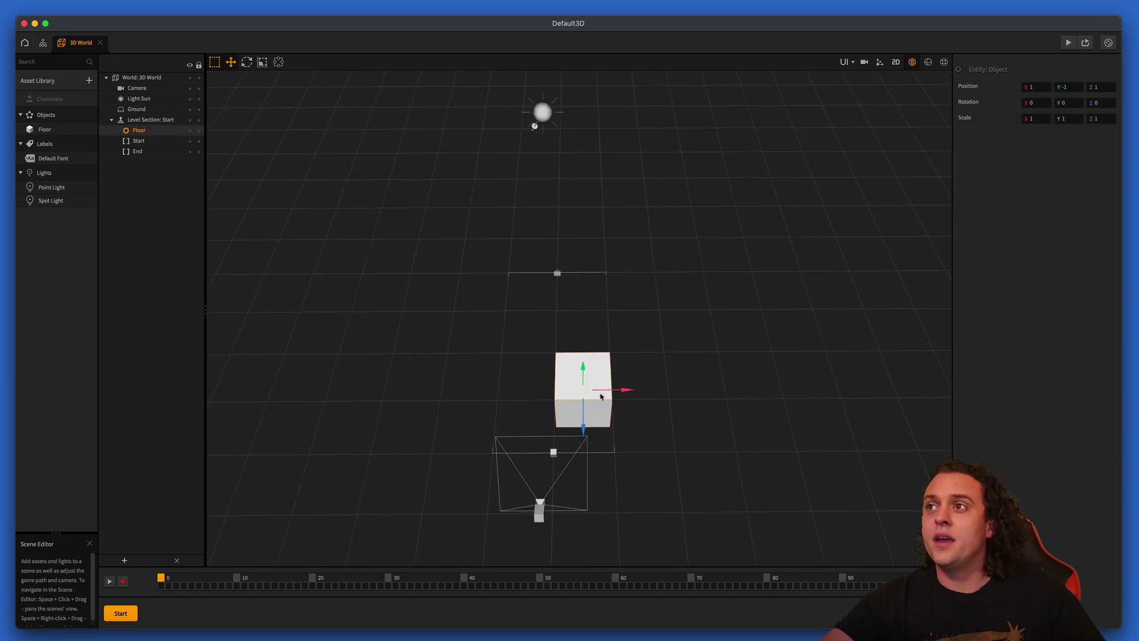
pyautogui.press('super+d')
pyautogui.press('super+d')
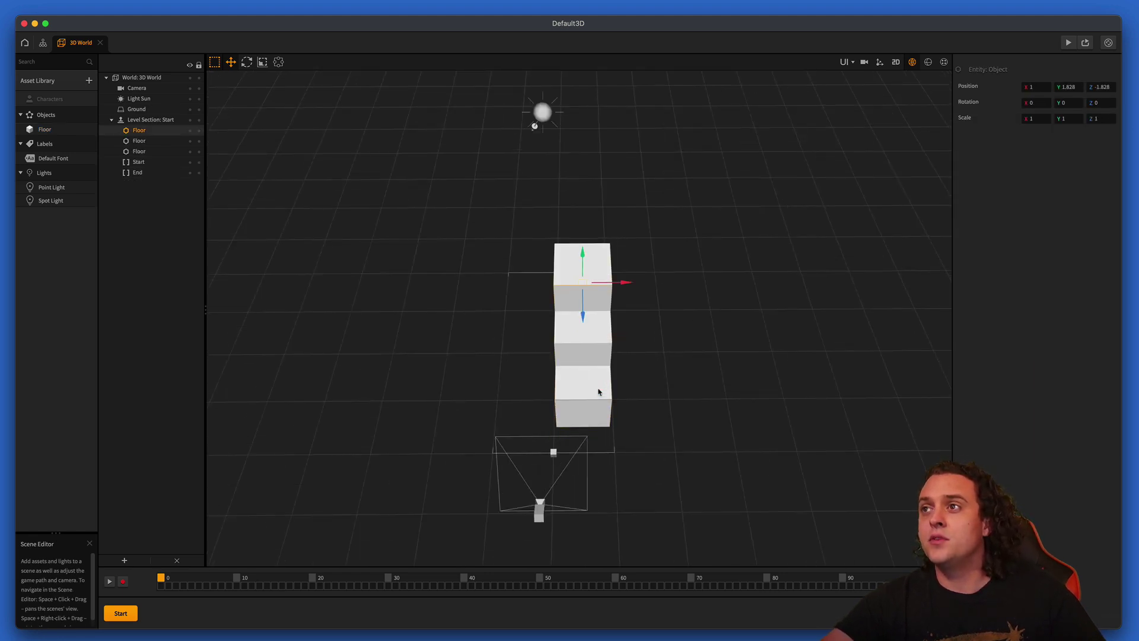
pyautogui.click(601, 359)
pyautogui.press('Delete')
pyautogui.click(580, 289)
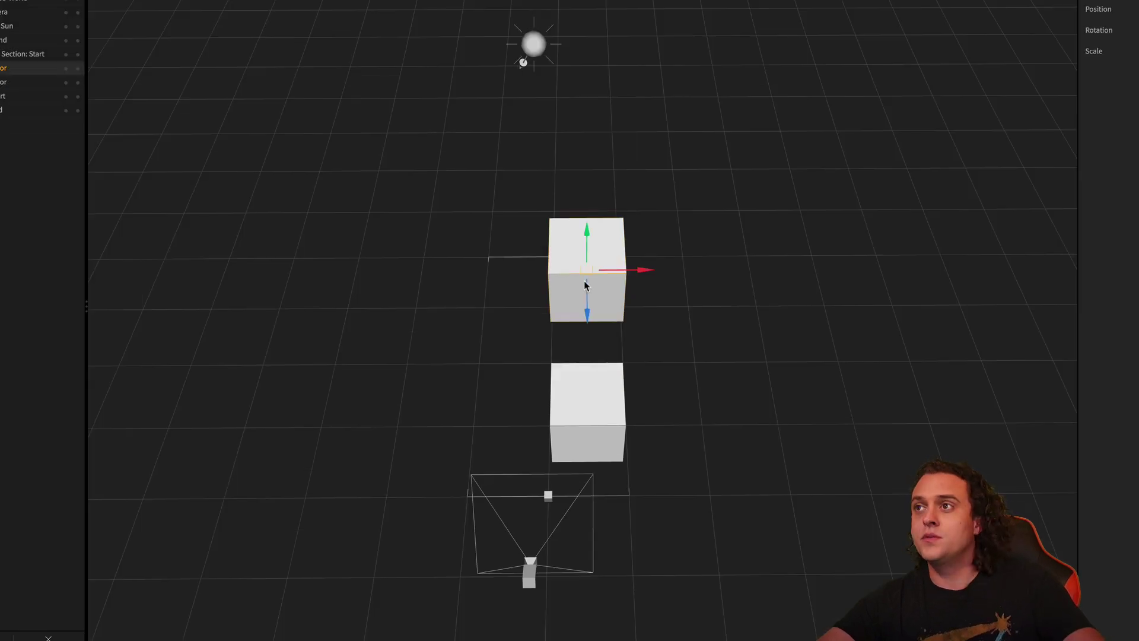
pyautogui.press('Delete')
pyautogui.moveTo(595, 428)
pyautogui.mouseDown()
pyautogui.moveTo(581, 394)
pyautogui.moveTo(595, 406)
pyautogui.mouseUp()
# - Duplicate the Floor tile into a column and extend the path leftward
pyautogui.click(597, 488)
pyautogui.hotkey('ctrl', 'd')
pyautogui.hotkey('ctrl', 'd')
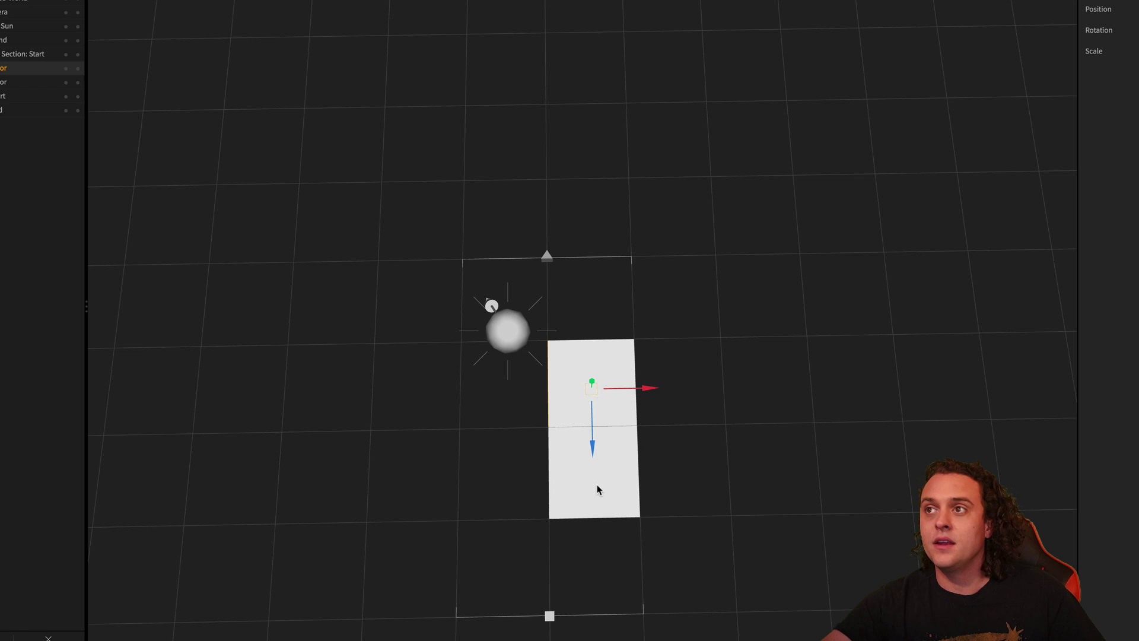
pyautogui.hotkey('ctrl', 'd')
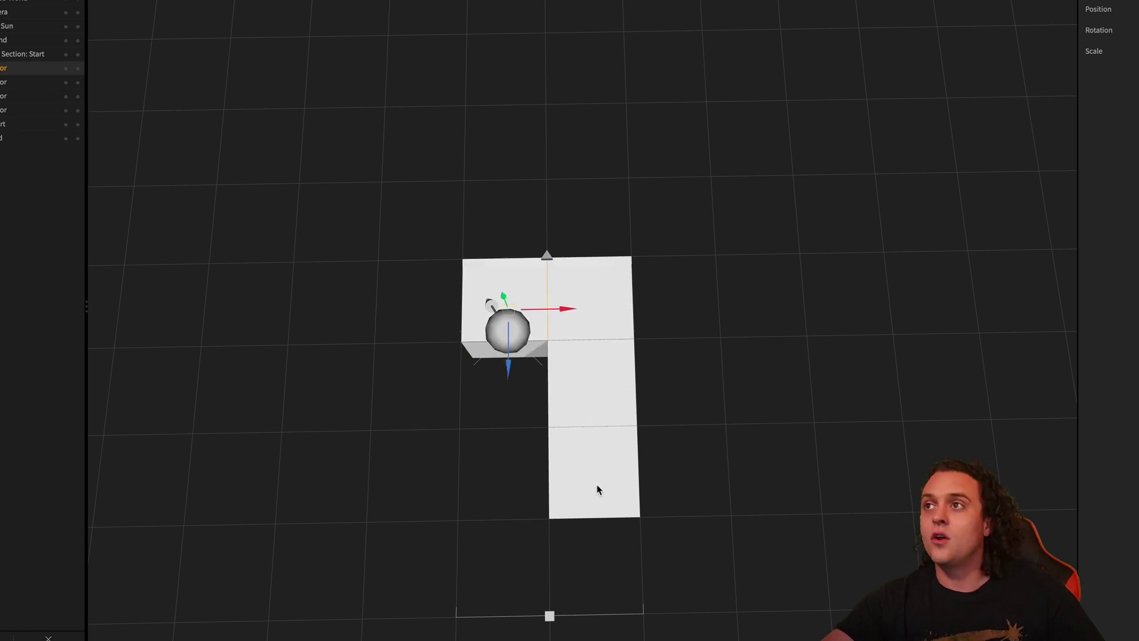
pyautogui.hotkey('ctrl', 'd')
pyautogui.hotkey('ctrl', 'd')
pyautogui.hotkey('ctrl', 'd')
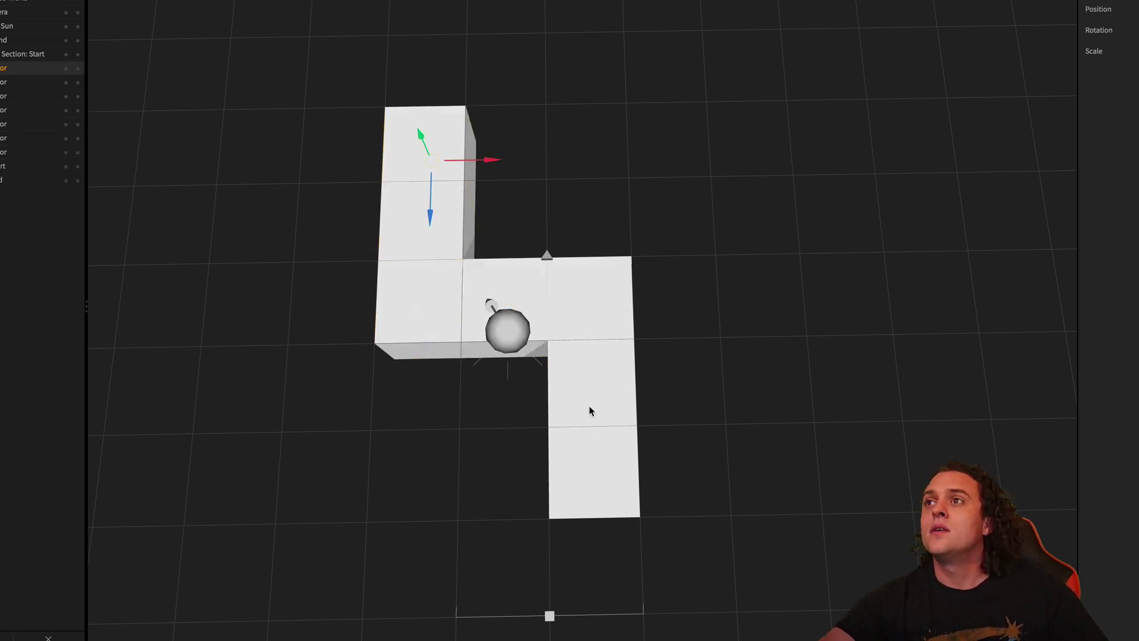
pyautogui.scroll(-2, 590, 409)
# - Add Floor tiles up, across the top row and down the right side
pyautogui.hotkey('ctrl', 'd')
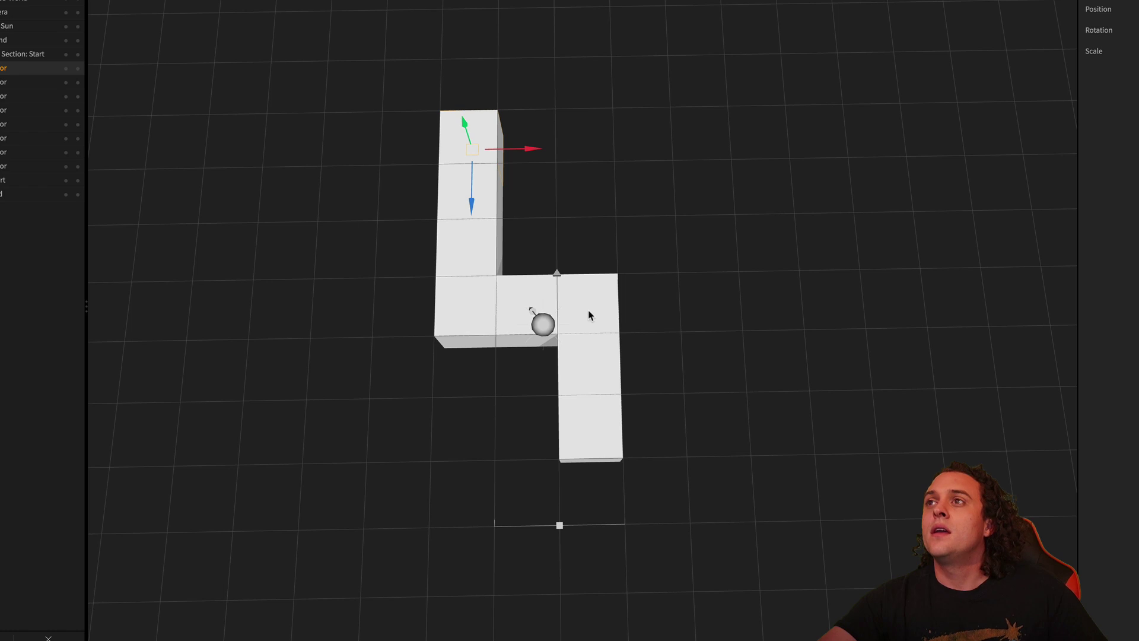
pyautogui.hotkey('ctrl', 'd')
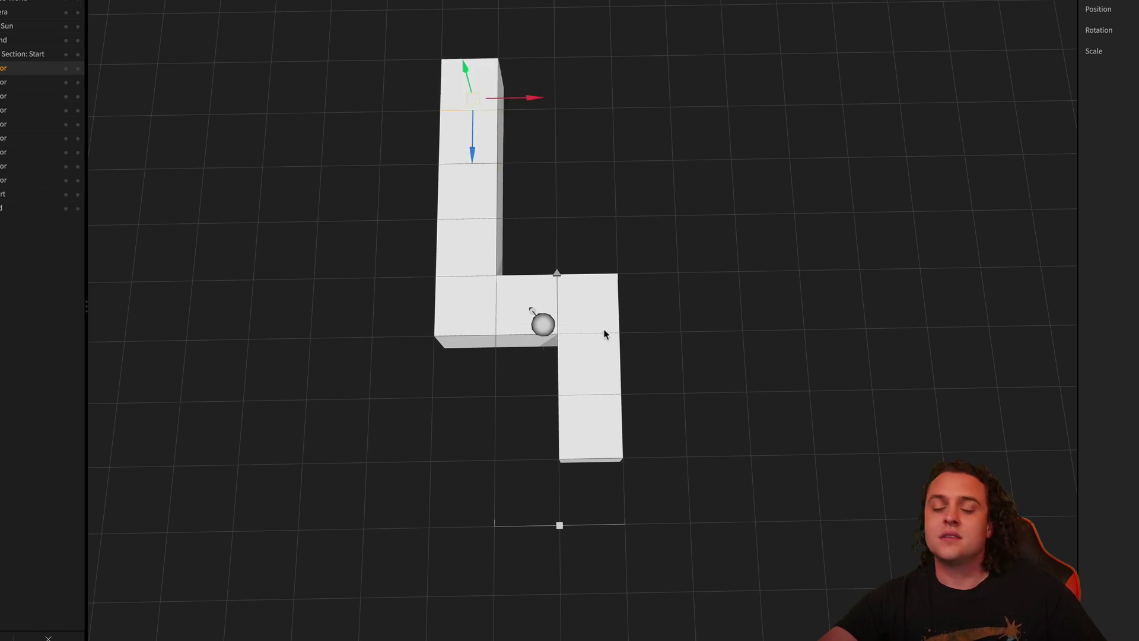
pyautogui.hotkey('ctrl', 'd')
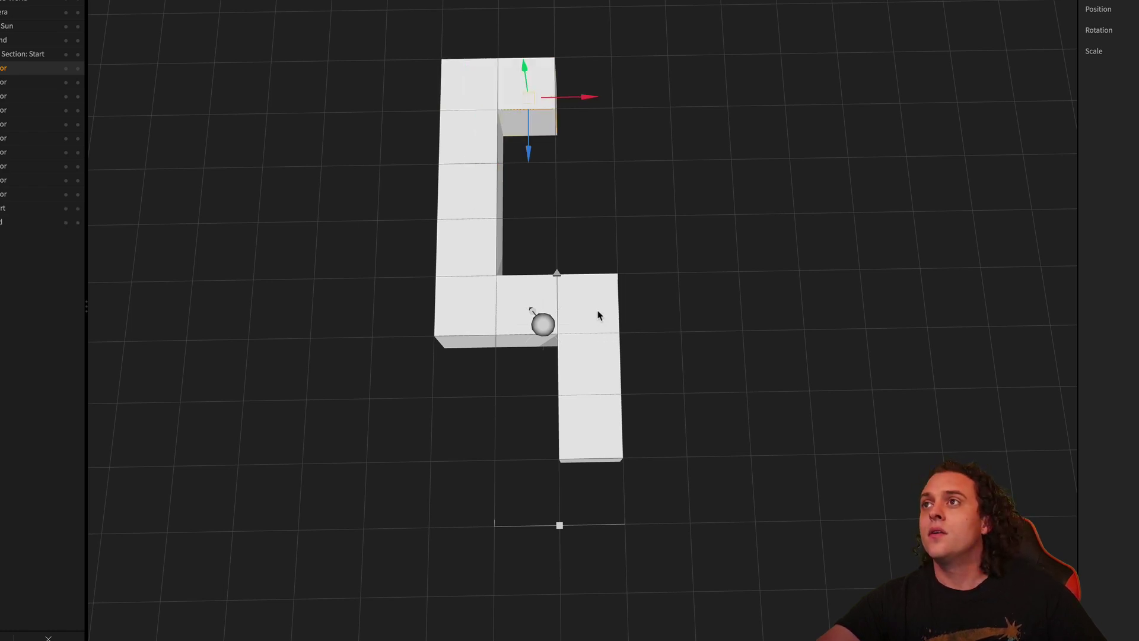
pyautogui.hotkey('ctrl', 'd')
pyautogui.hotkey('ctrl', 'd')
pyautogui.hotkey('ctrl', 'd')
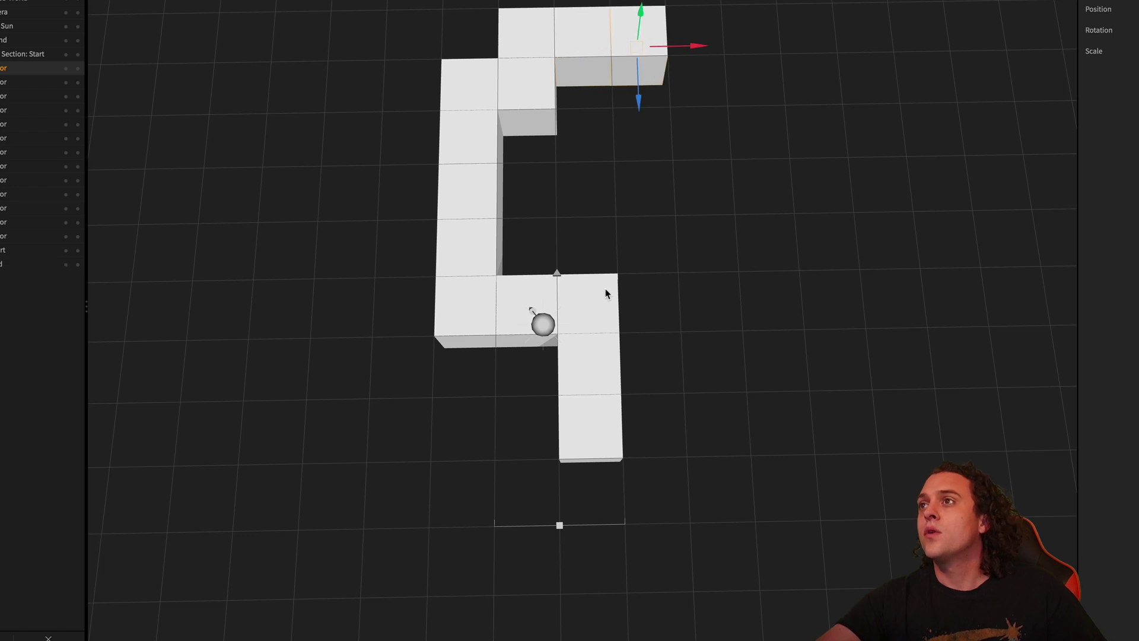
pyautogui.hotkey('ctrl', 'd')
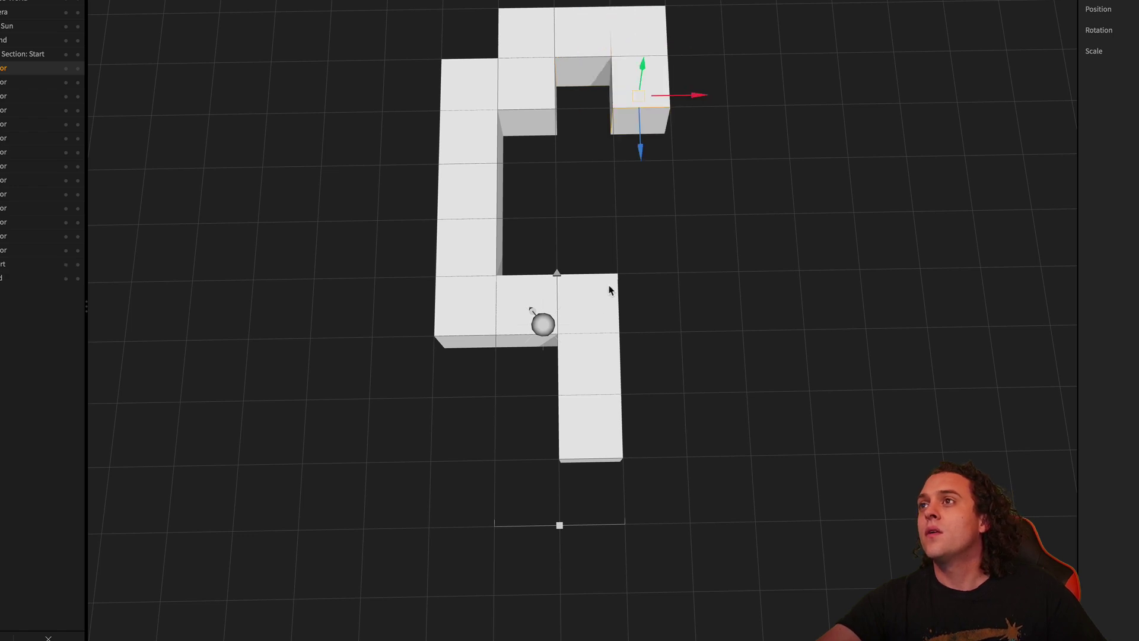
pyautogui.hotkey('ctrl', 'd')
pyautogui.hotkey('ctrl', 'd')
pyautogui.hotkey('ctrl', 'd')
pyautogui.hotkey('ctrl', 'd')
pyautogui.hotkey('ctrl', 'd')
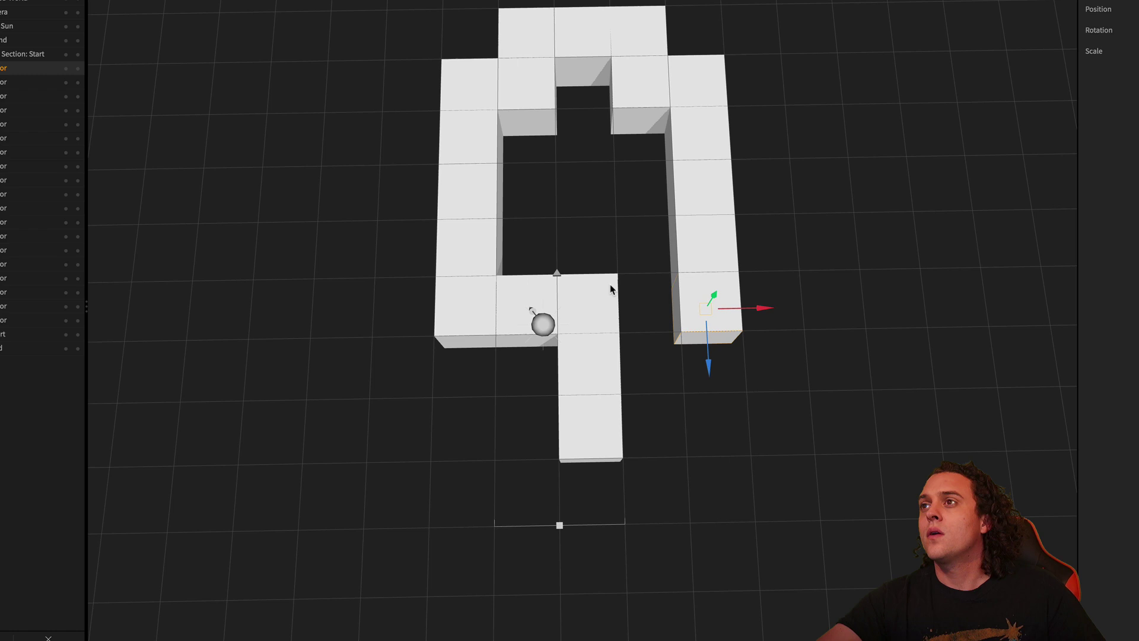
pyautogui.hotkey('ctrl', 'd')
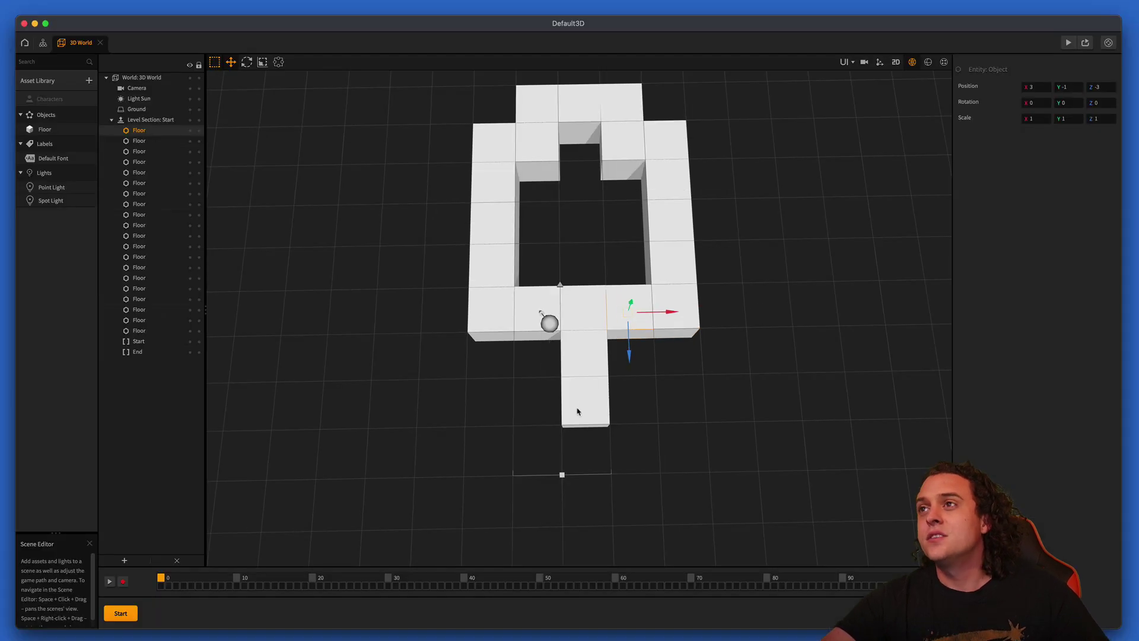
pyautogui.scroll(-2, 579, 407)
pyautogui.scroll(3, 594, 359)
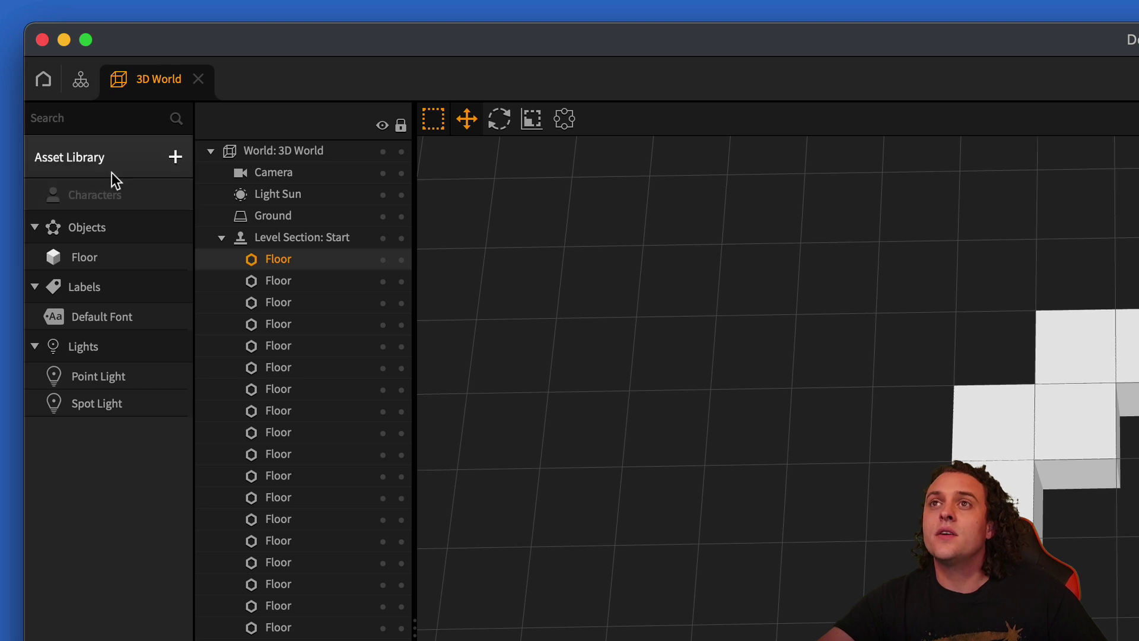
# - Set the Floor asset's Physics to Static
pyautogui.click(125, 255)
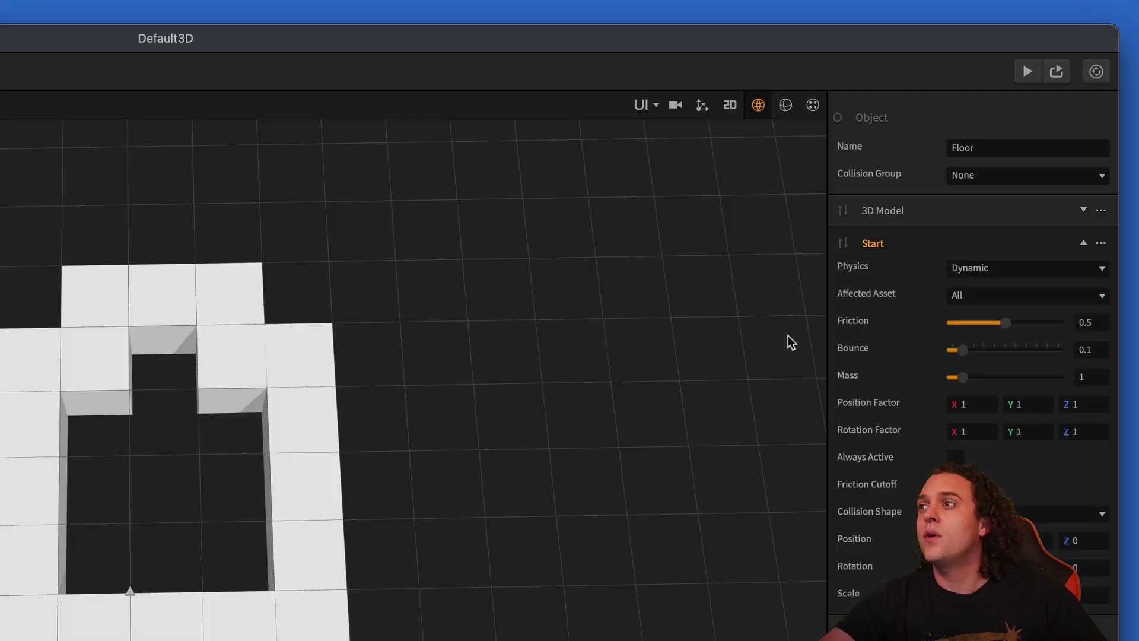
pyautogui.click(1048, 272)
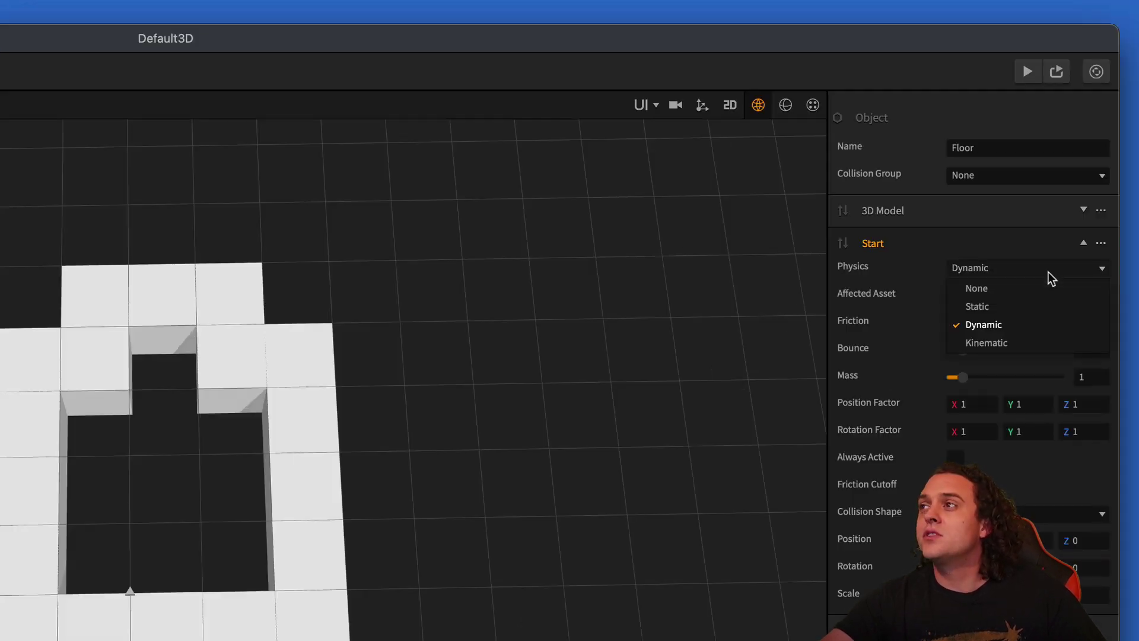
pyautogui.click(1029, 308)
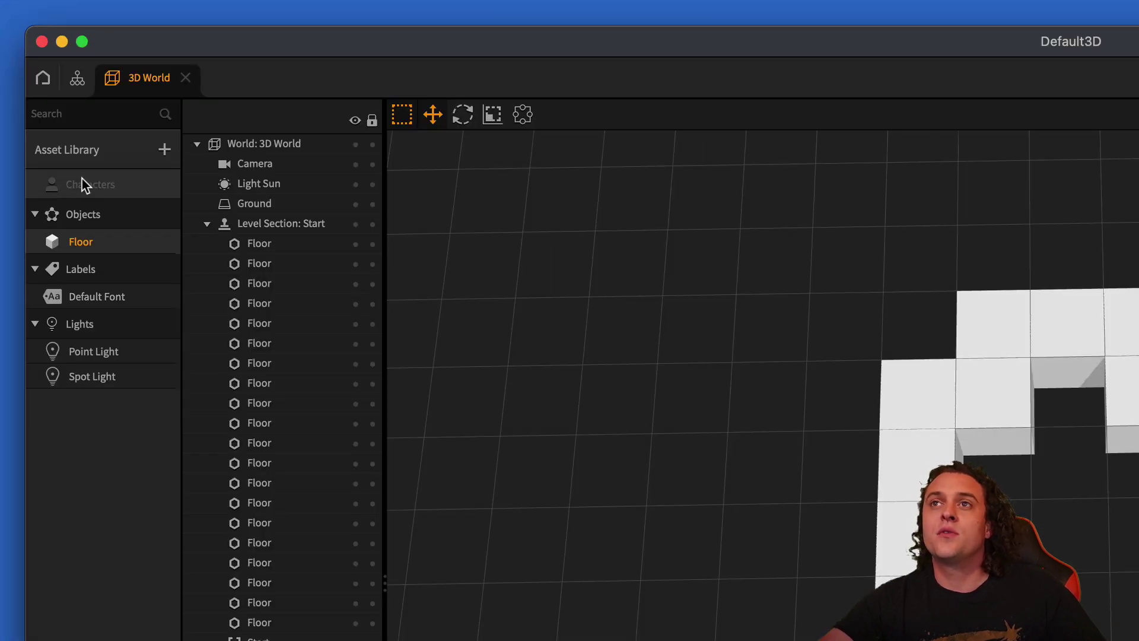
# - Add three Cube shapes from the Asset Library's Shapes grid to Objects
pyautogui.click(104, 156)
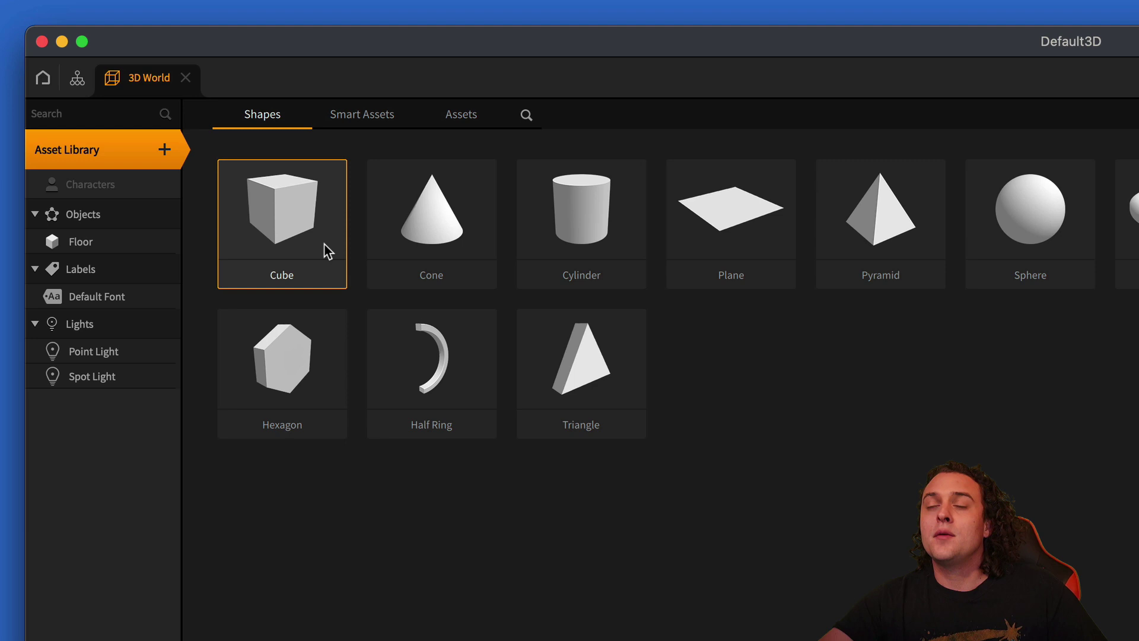
pyautogui.doubleClick(294, 245)
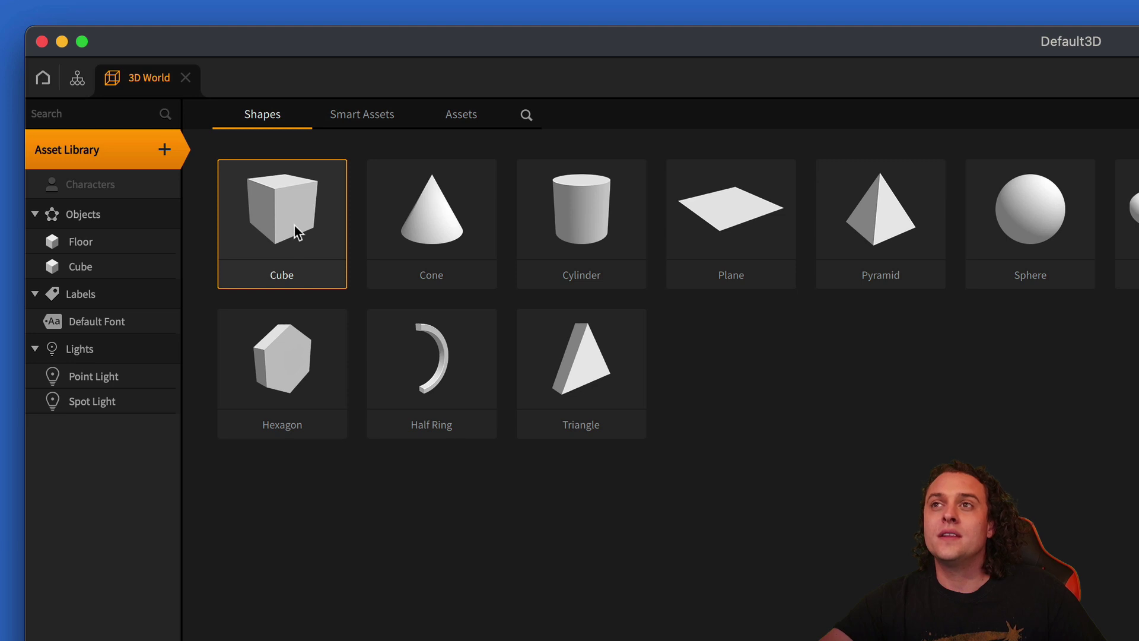
pyautogui.doubleClick(294, 225)
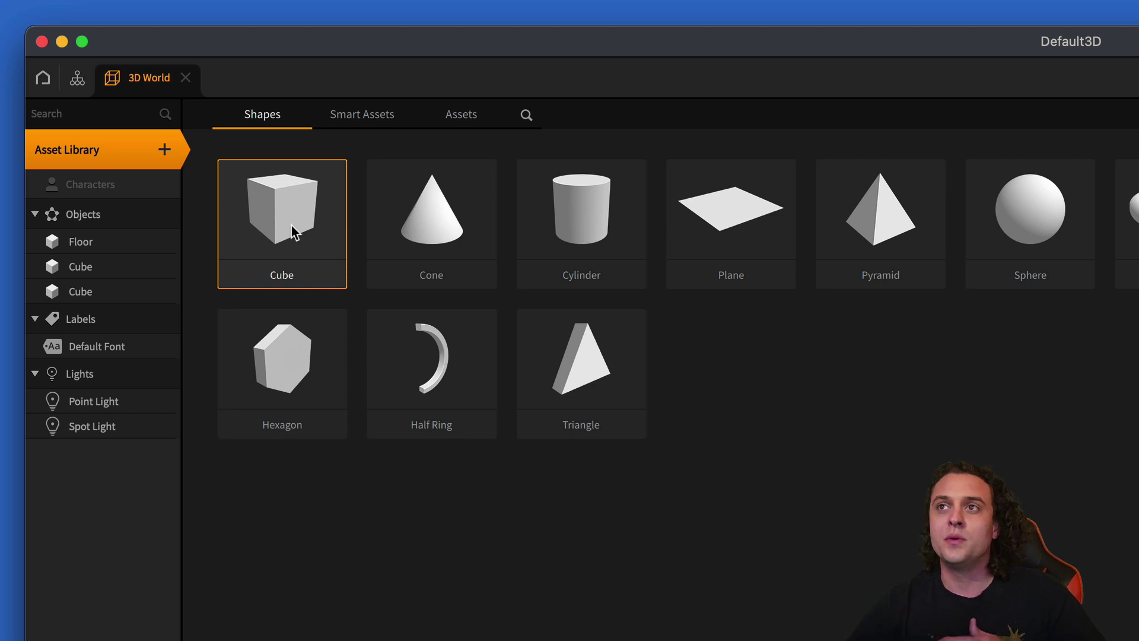
pyautogui.doubleClick(283, 228)
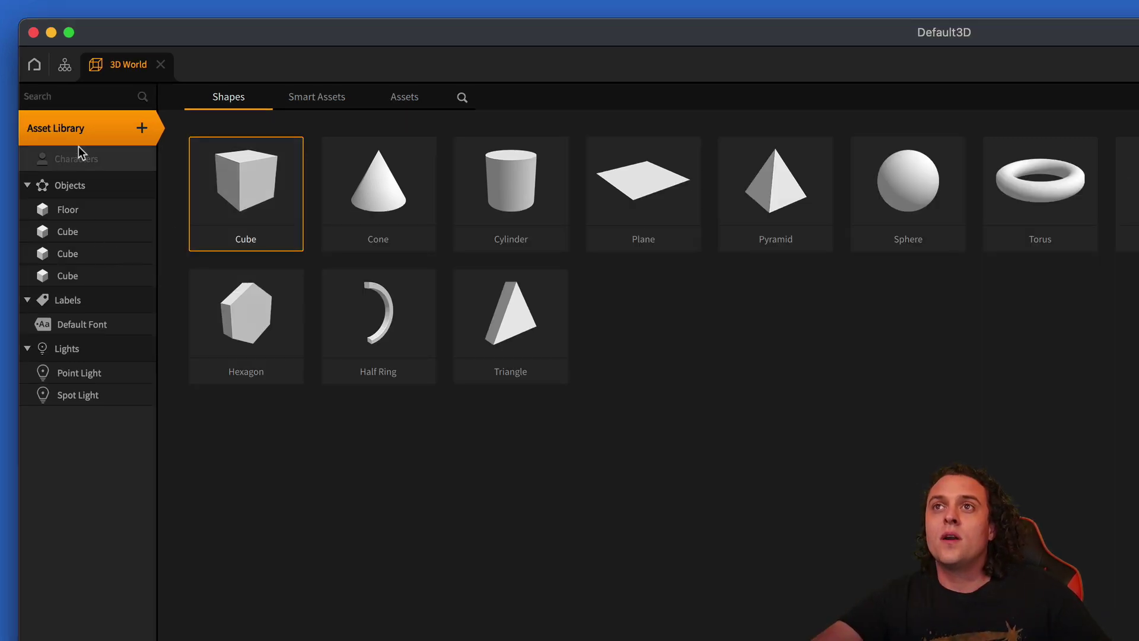
# - Rename the first Cube asset to 'Main Character'
pyautogui.click(82, 131)
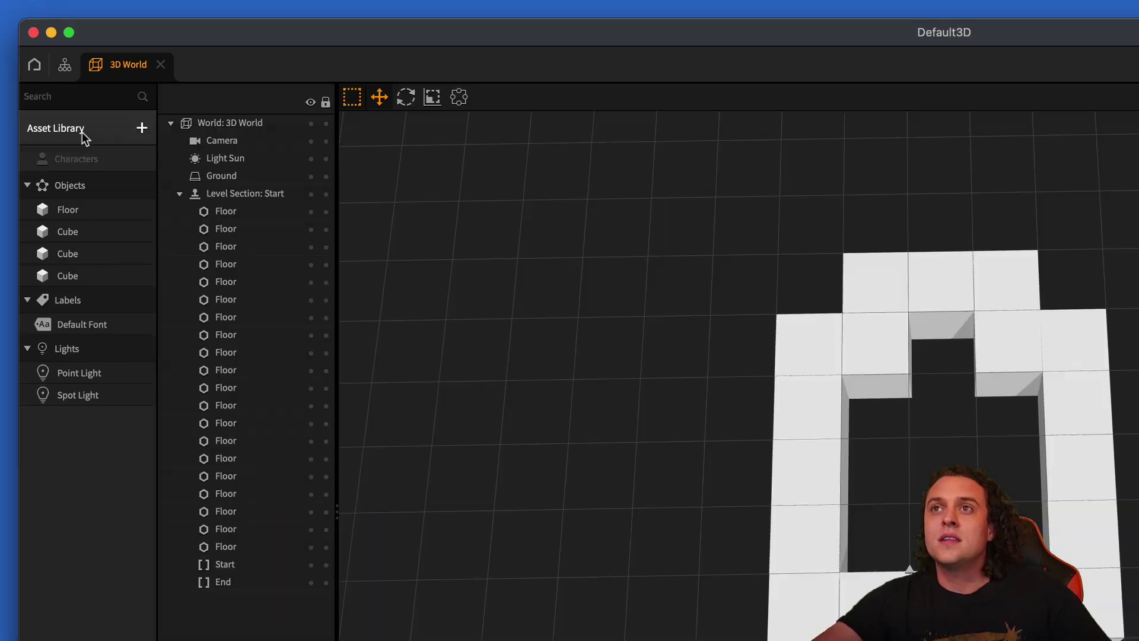
pyautogui.click(70, 231)
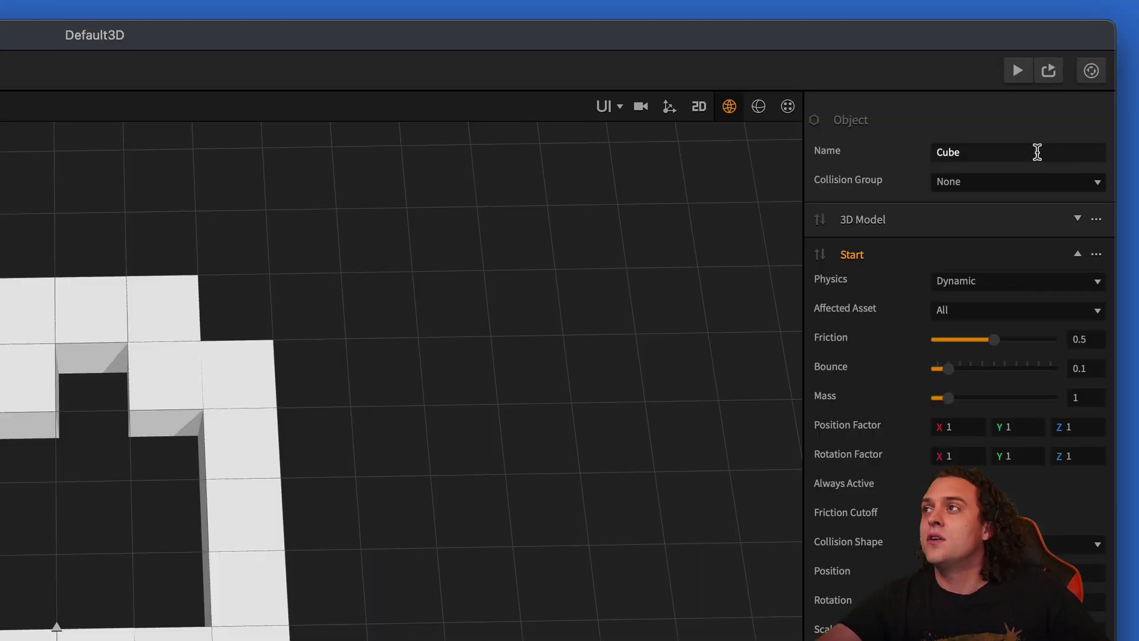
pyautogui.click(1037, 152)
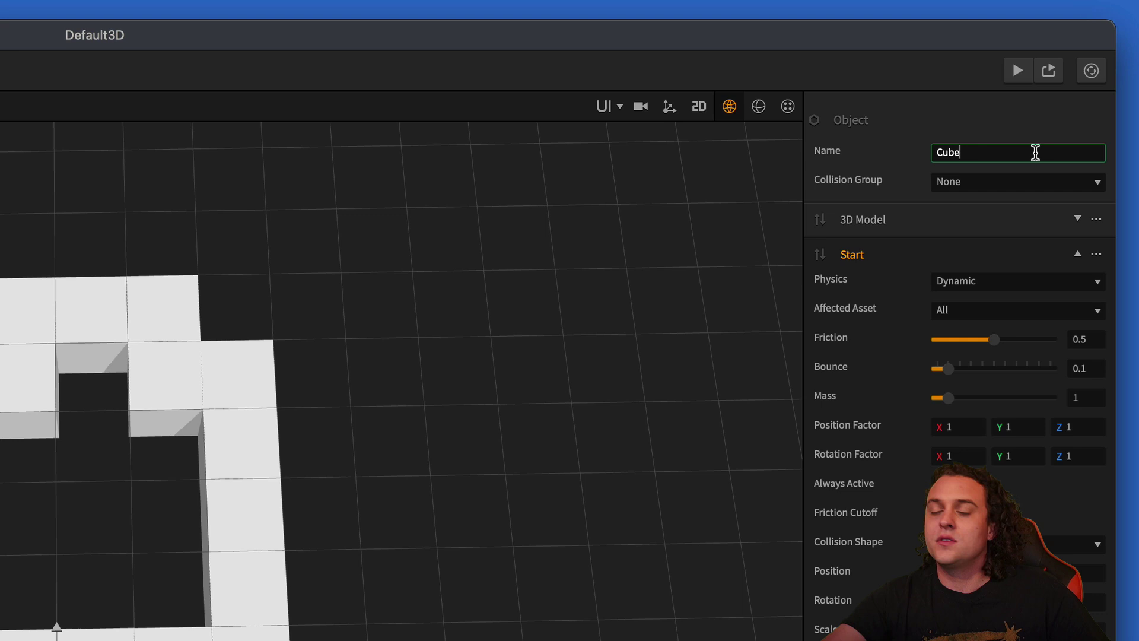
pyautogui.press('BackSpace')
pyautogui.press('BackSpace')
pyautogui.press('BackSpace')
pyautogui.press('BackSpace')
pyautogui.write('Main Ch')
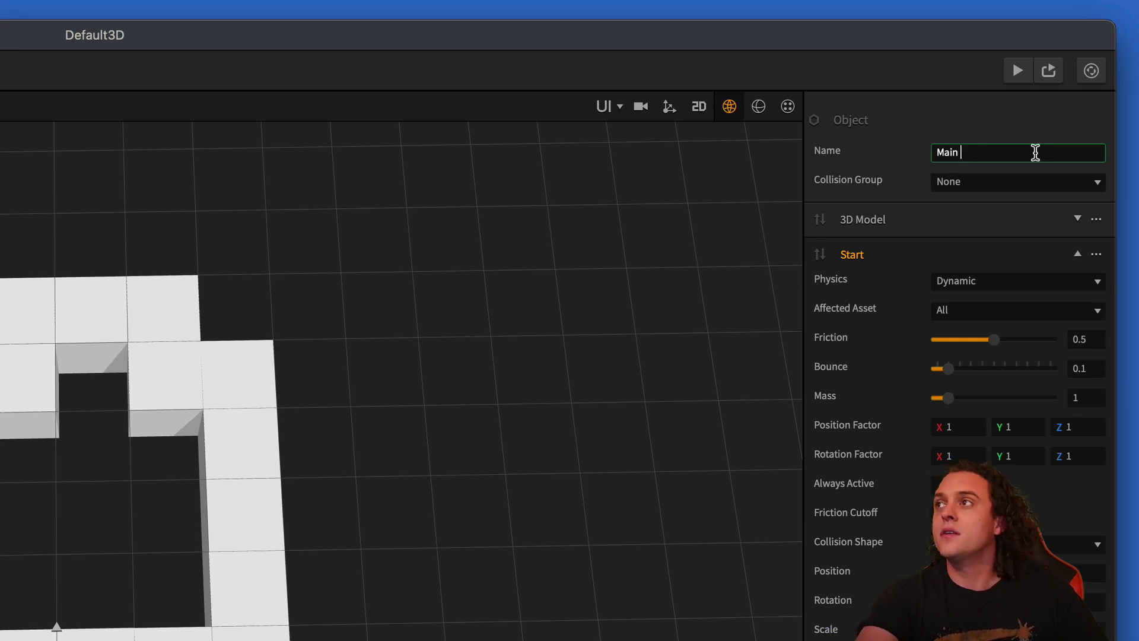
pyautogui.write('aracter')
pyautogui.press('Return')
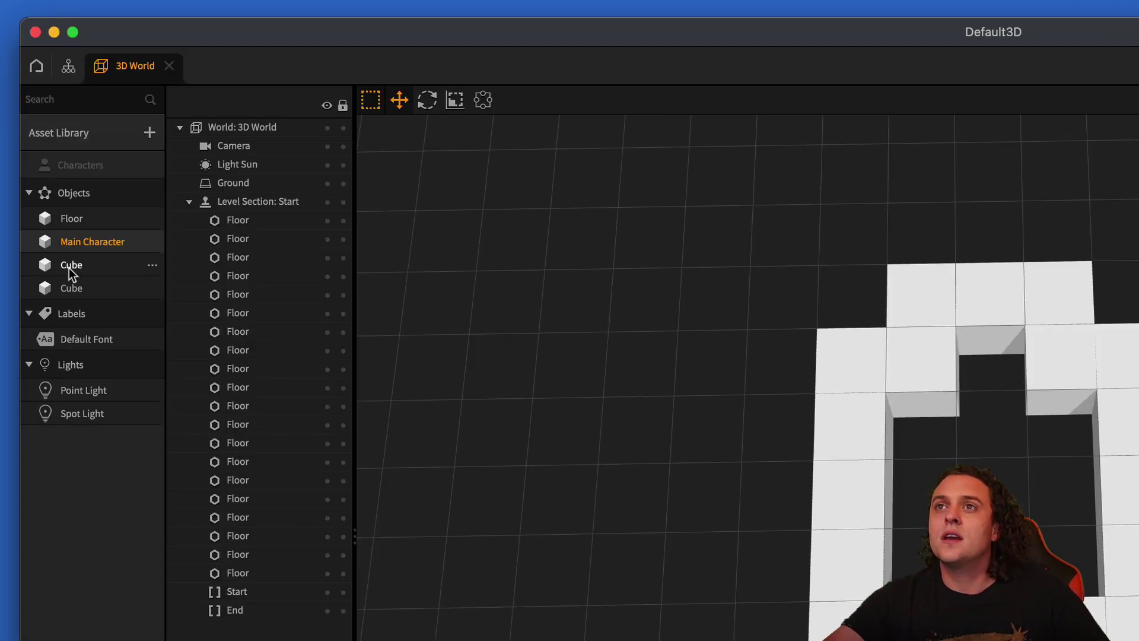
# - Rename the other two Cube assets to 'Walls' and 'Floor Replacement'
pyautogui.click(69, 268)
pyautogui.doubleClick(1030, 146)
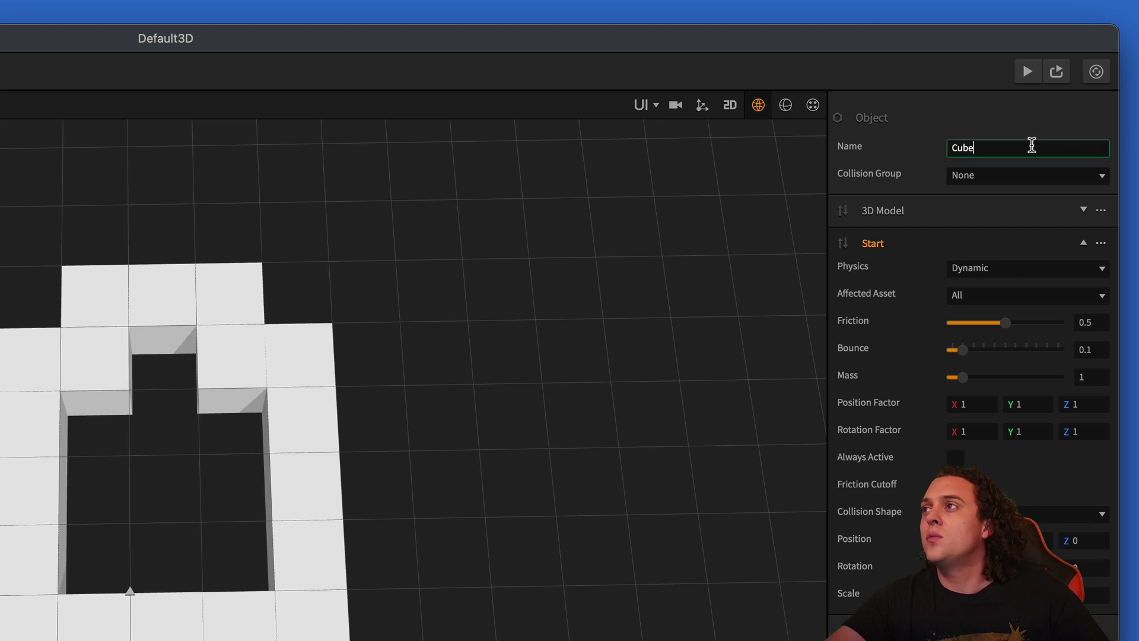
pyautogui.write('Walls')
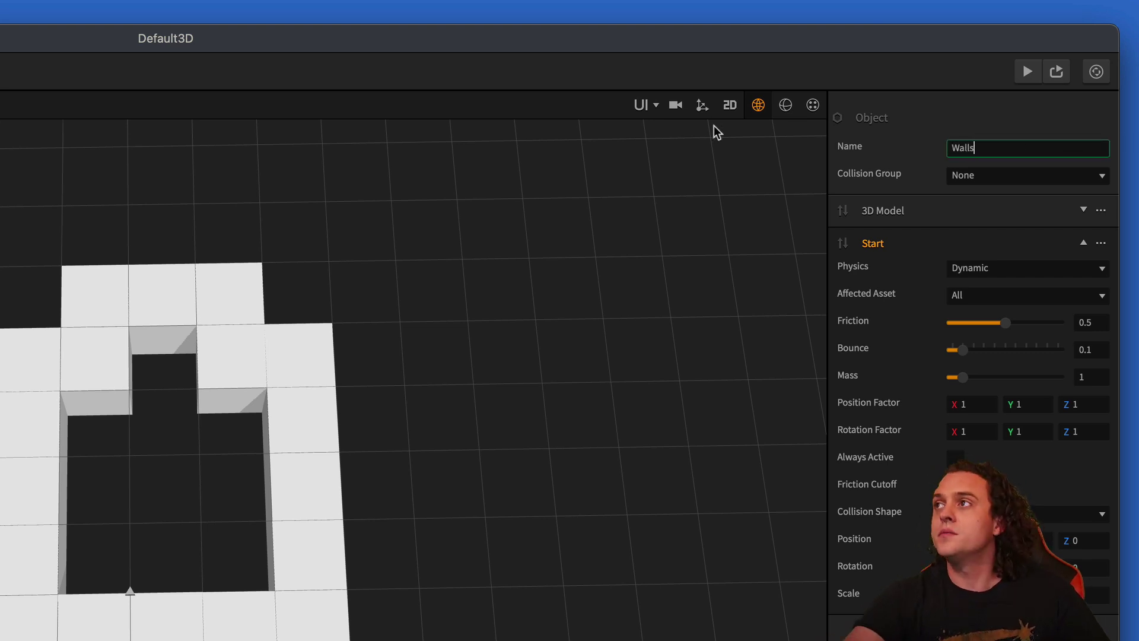
pyautogui.press('Return')
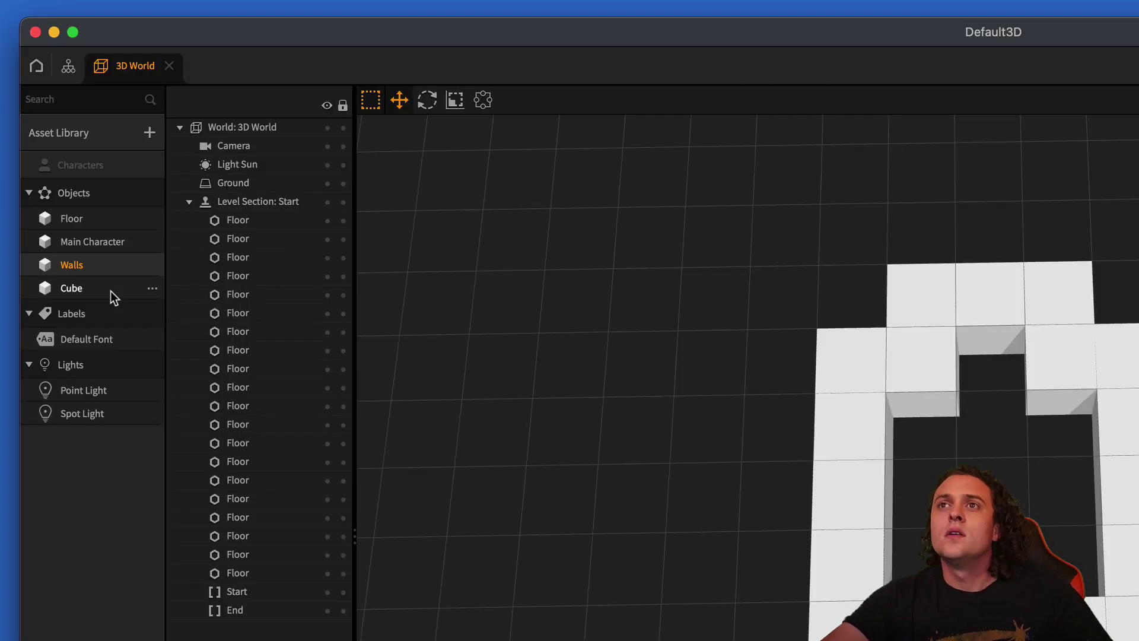
pyautogui.click(110, 291)
pyautogui.doubleClick(1049, 148)
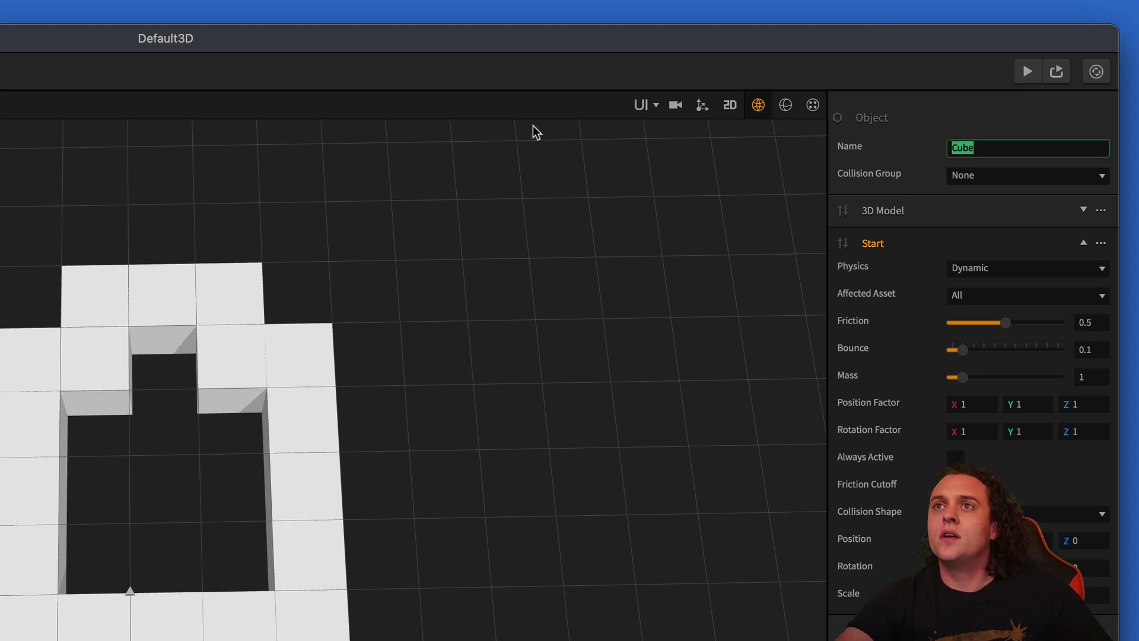
pyautogui.write('Floor Replacement')
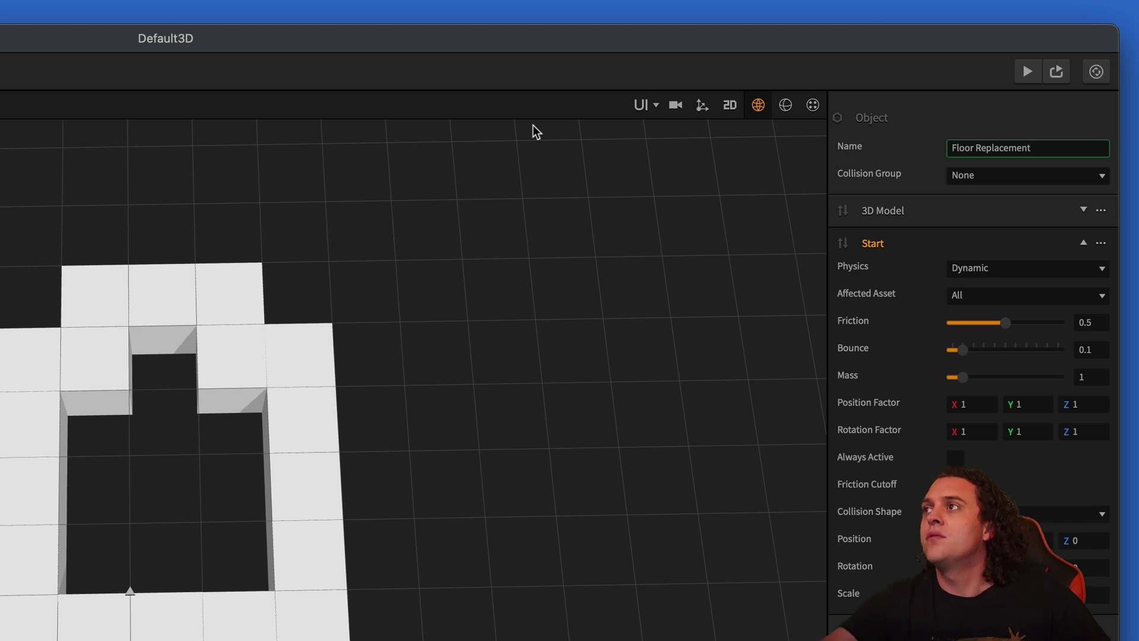
pyautogui.press('Return')
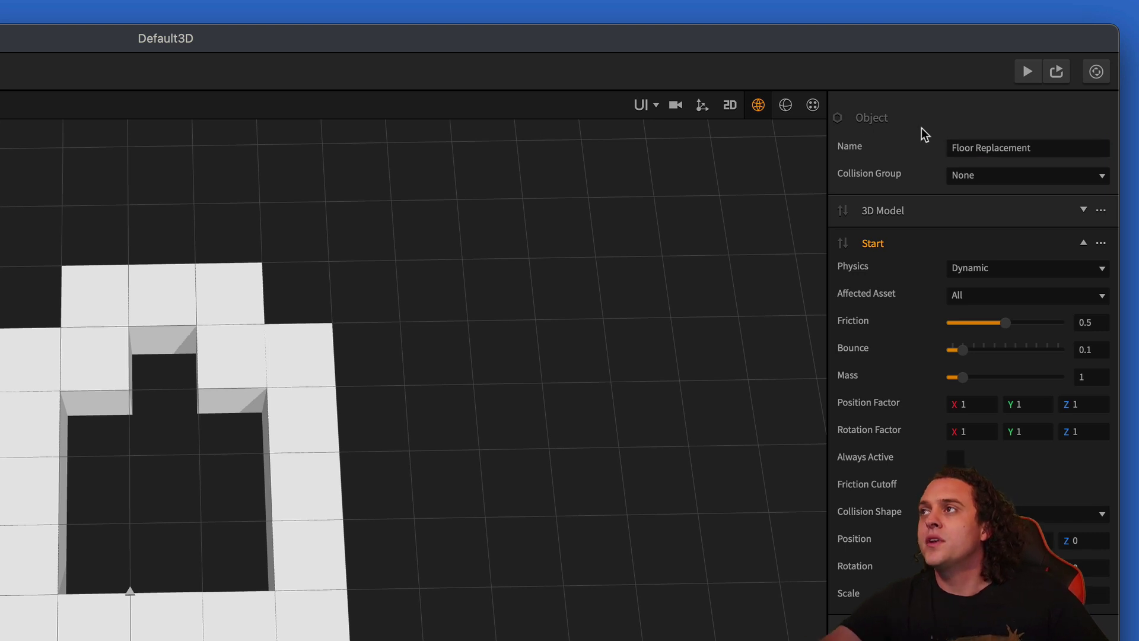
# - Move Main Character into Characters and set its collision group to Character
pyautogui.moveTo(102, 242); pyautogui.dragTo(113, 172)
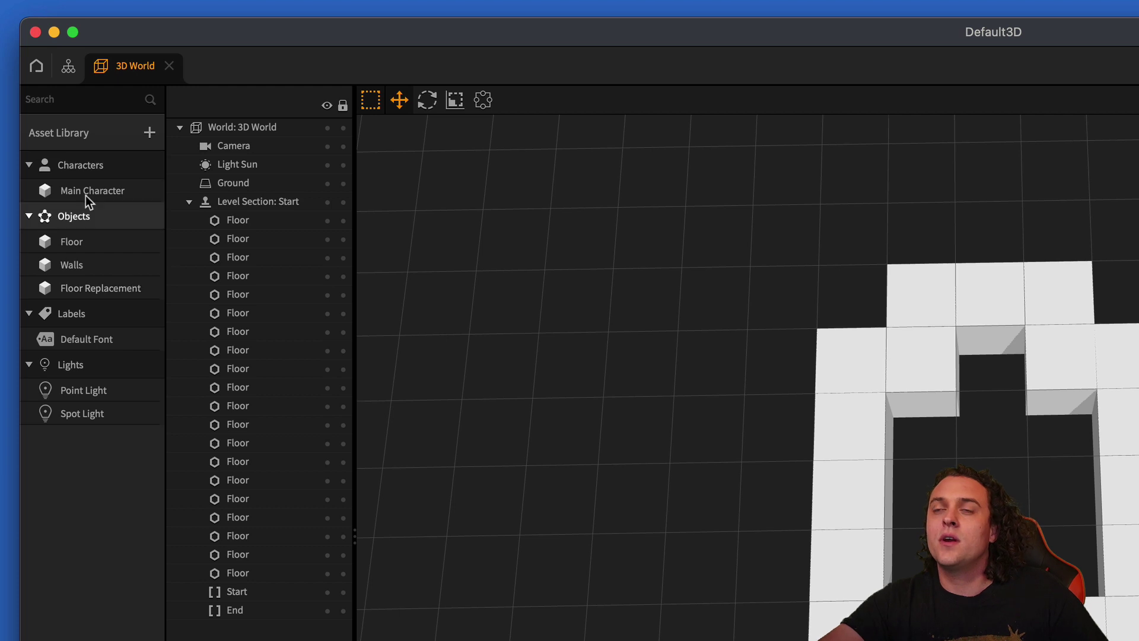
pyautogui.moveTo(89, 195)
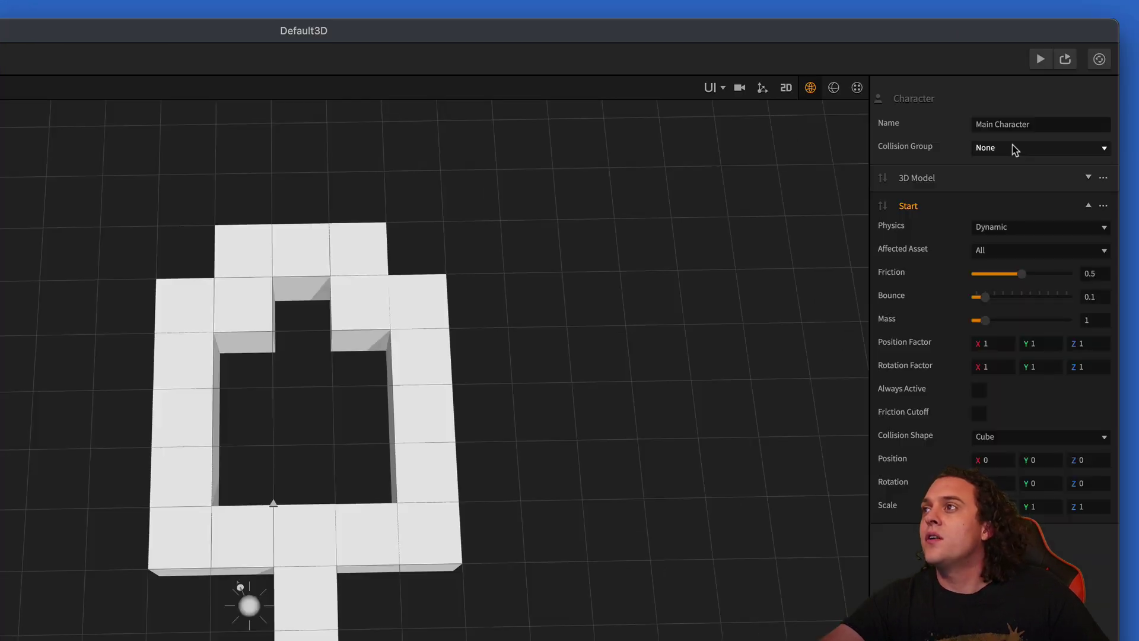
pyautogui.click(1013, 149)
pyautogui.click(1019, 186)
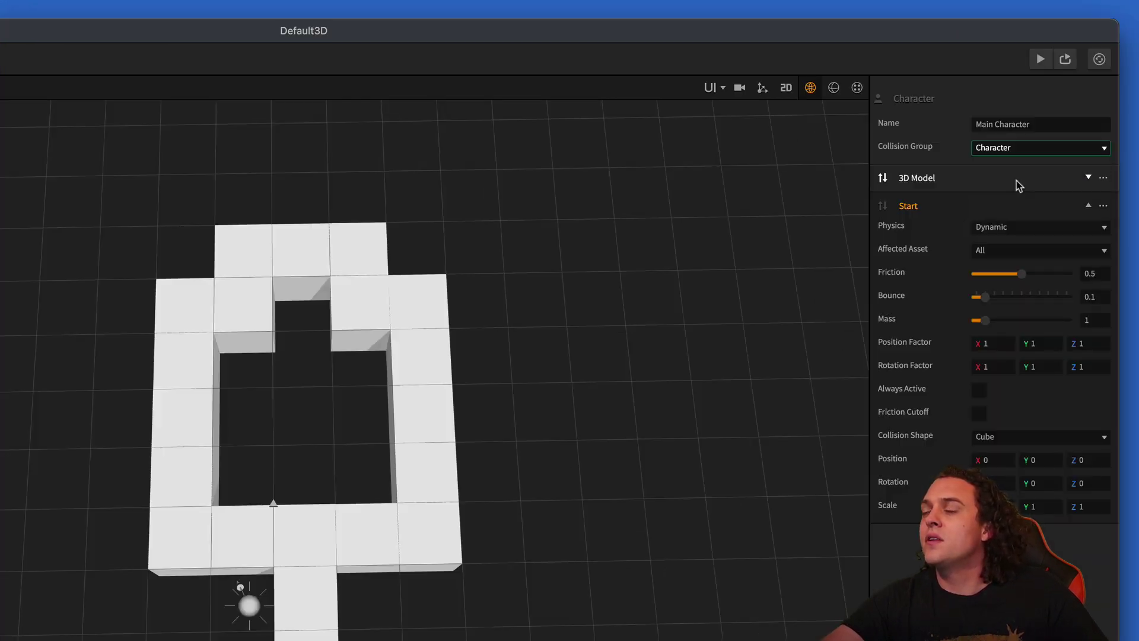
# - Colour Main Character Tangerine orange
pyautogui.click(1031, 181)
pyautogui.click(1016, 330)
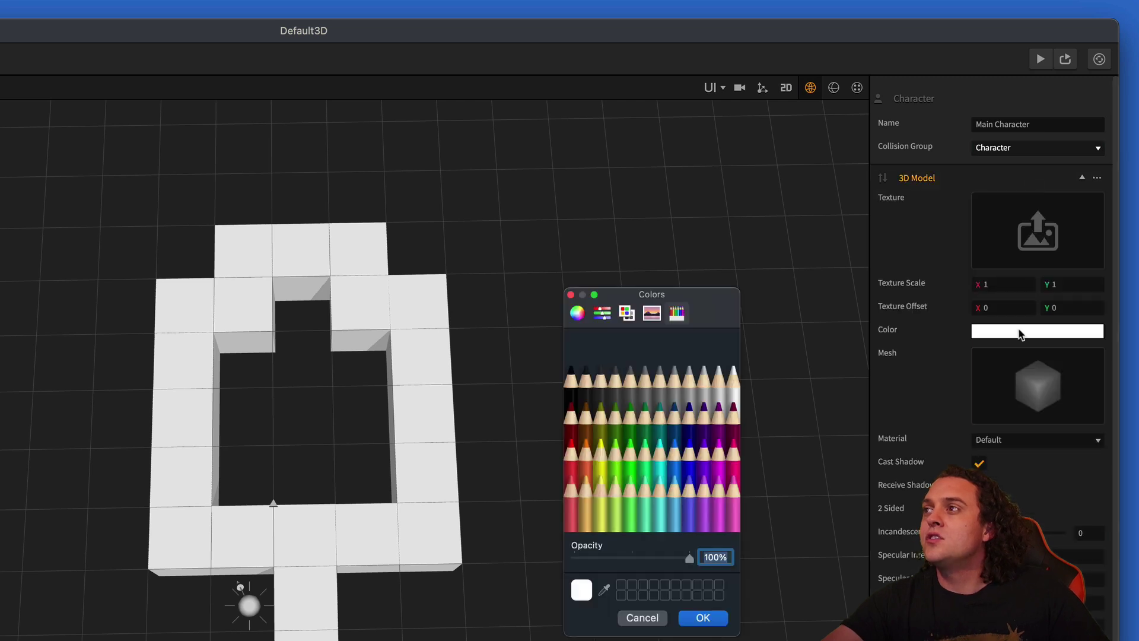
pyautogui.click(585, 468)
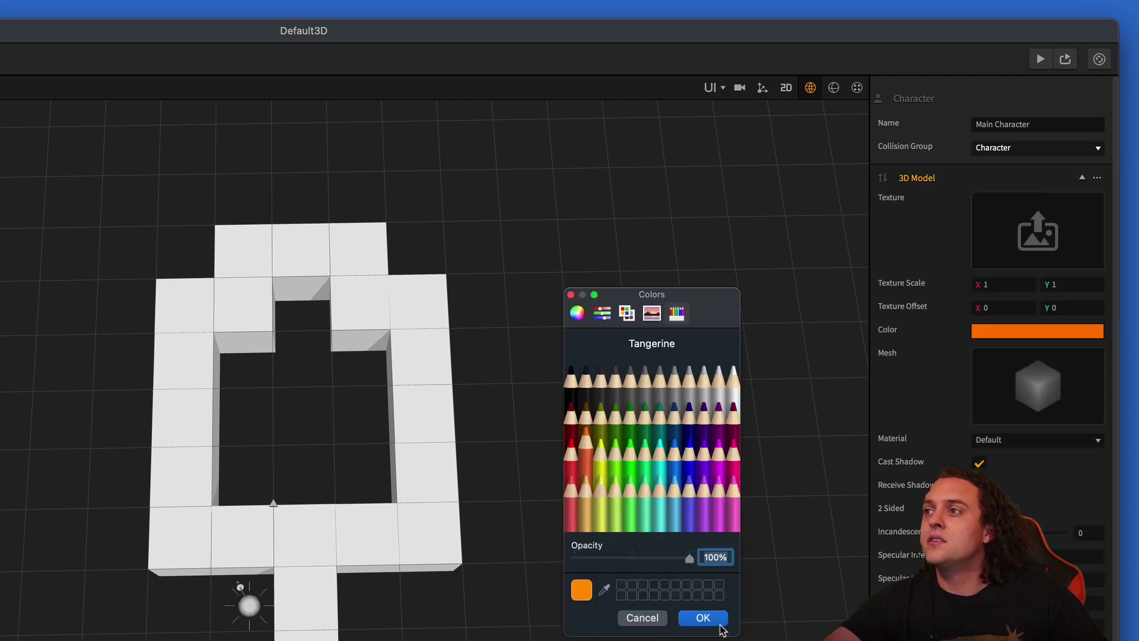
pyautogui.click(703, 618)
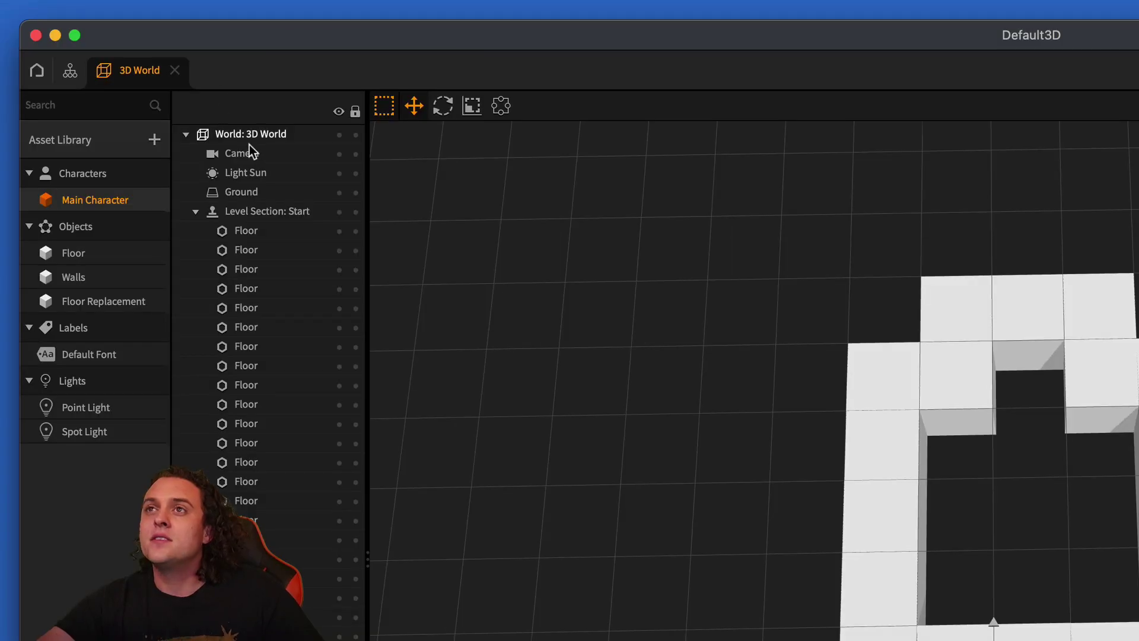
# - Clear the 3D World's Gravity Y value of -9.8
pyautogui.click(259, 138)
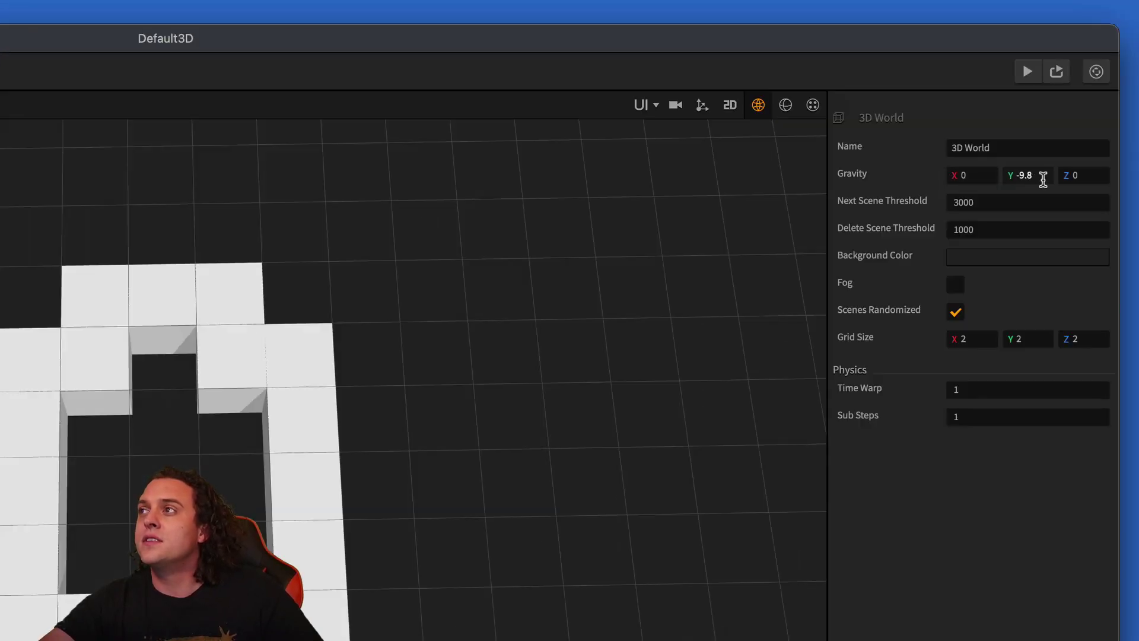
pyautogui.click(1035, 175)
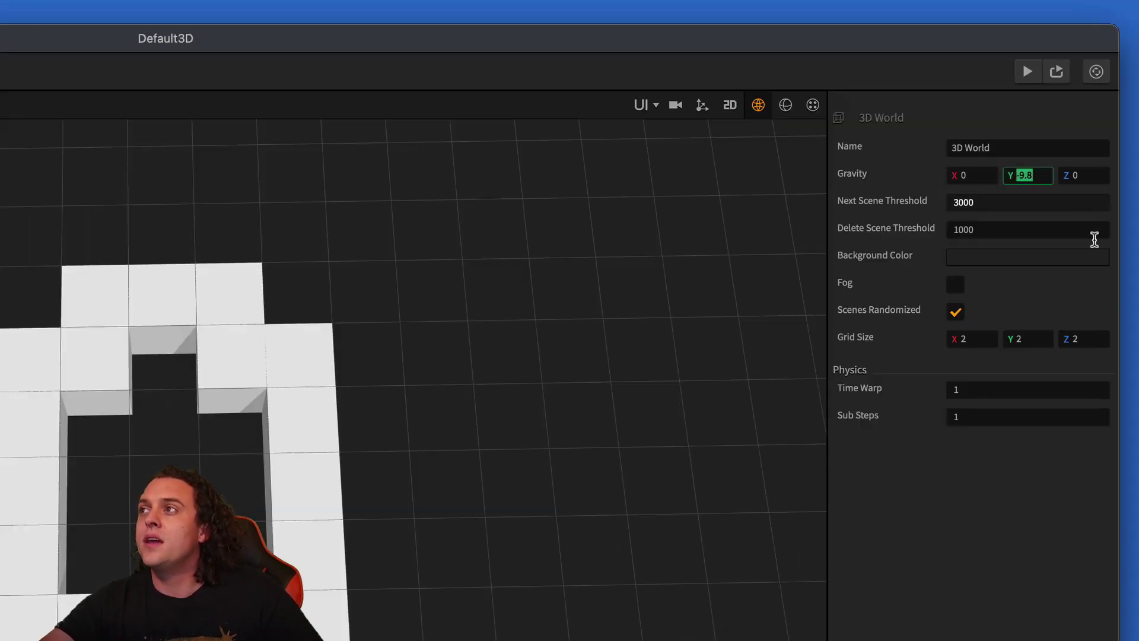
pyautogui.press('BackSpace')
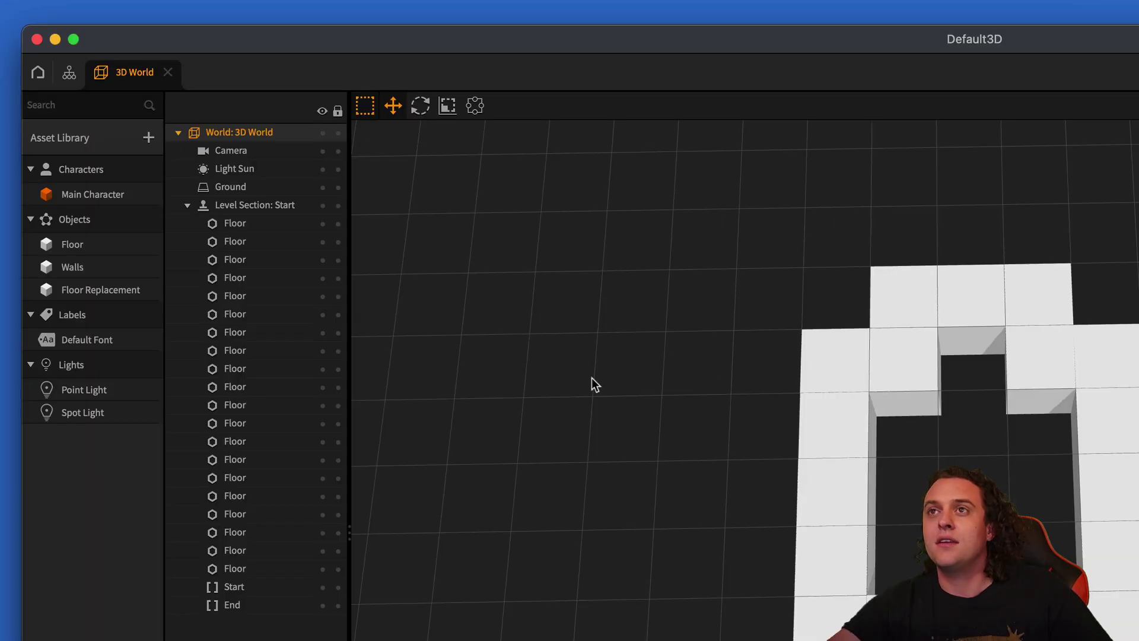
# - Set the Walls asset's Physics to Static
pyautogui.click(78, 266)
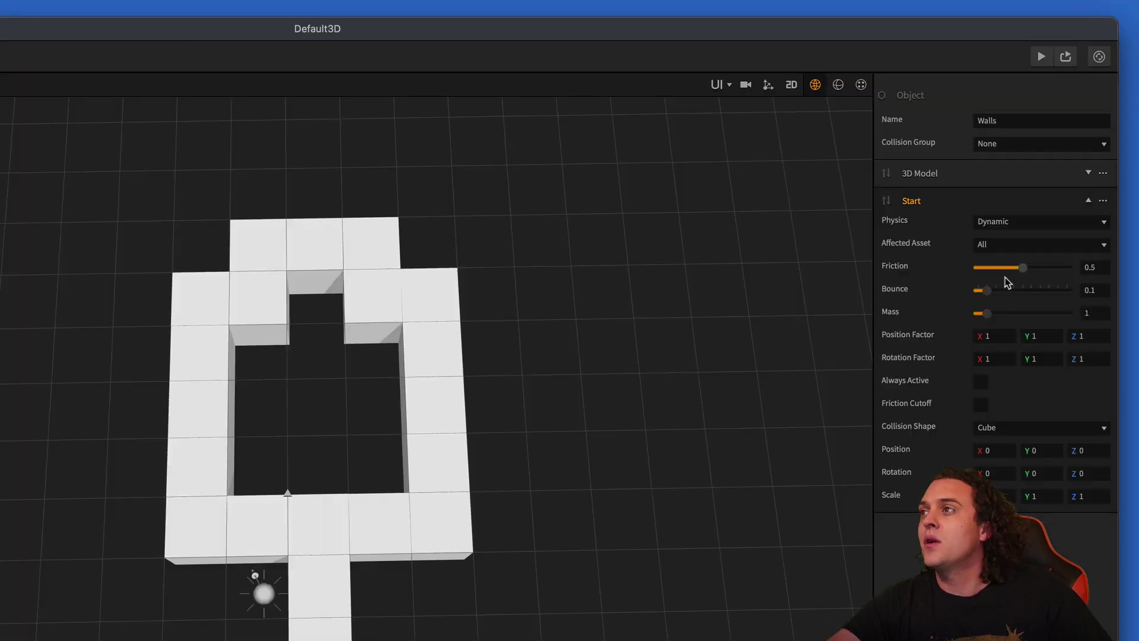
pyautogui.click(1020, 228)
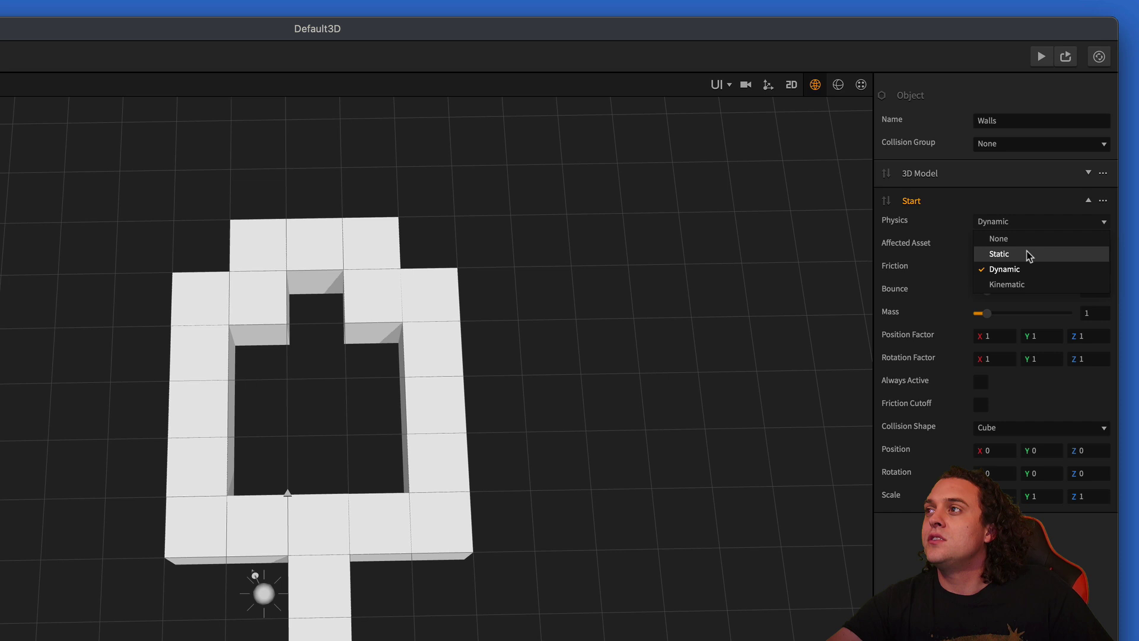
pyautogui.click(1025, 254)
# - Give the Walls 3D model the Steel grey colour
pyautogui.click(1017, 204)
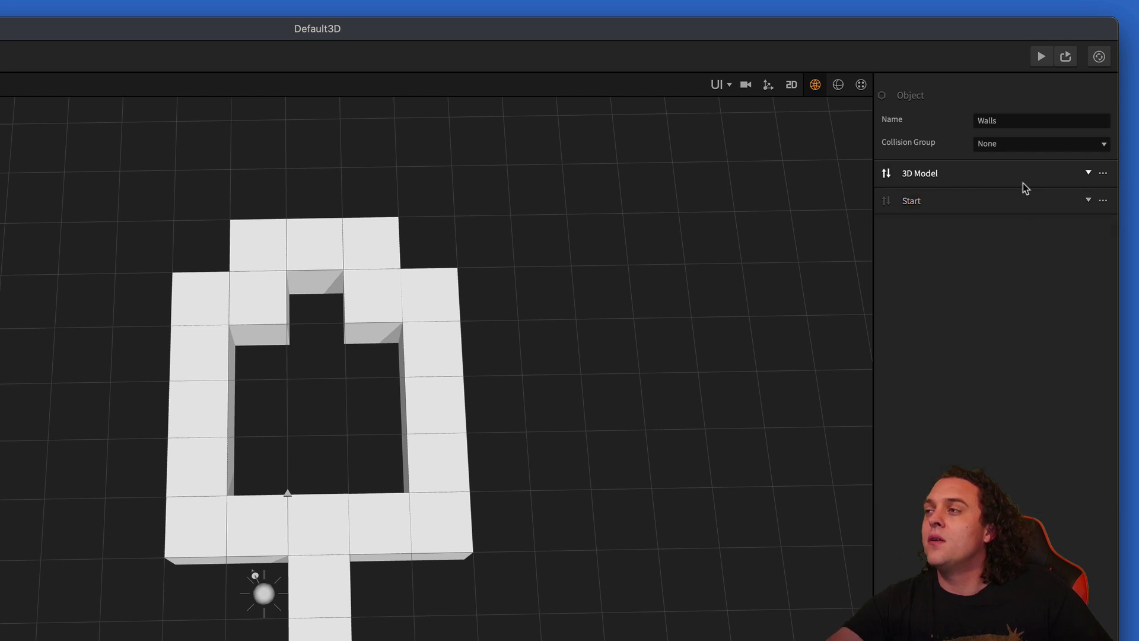
pyautogui.click(1022, 181)
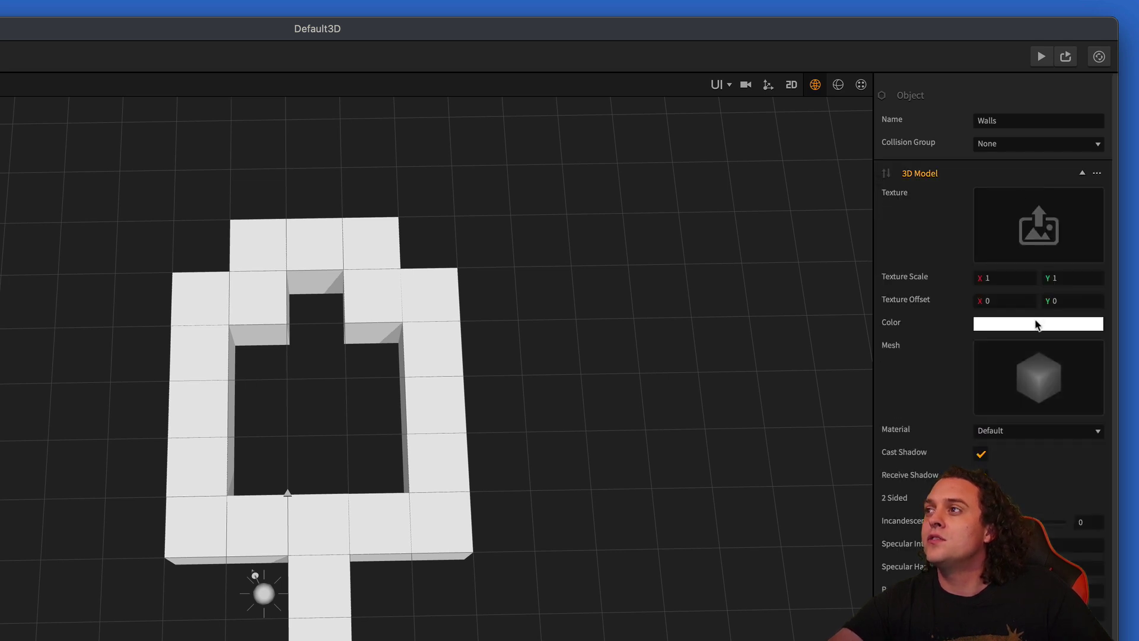
pyautogui.click(1036, 325)
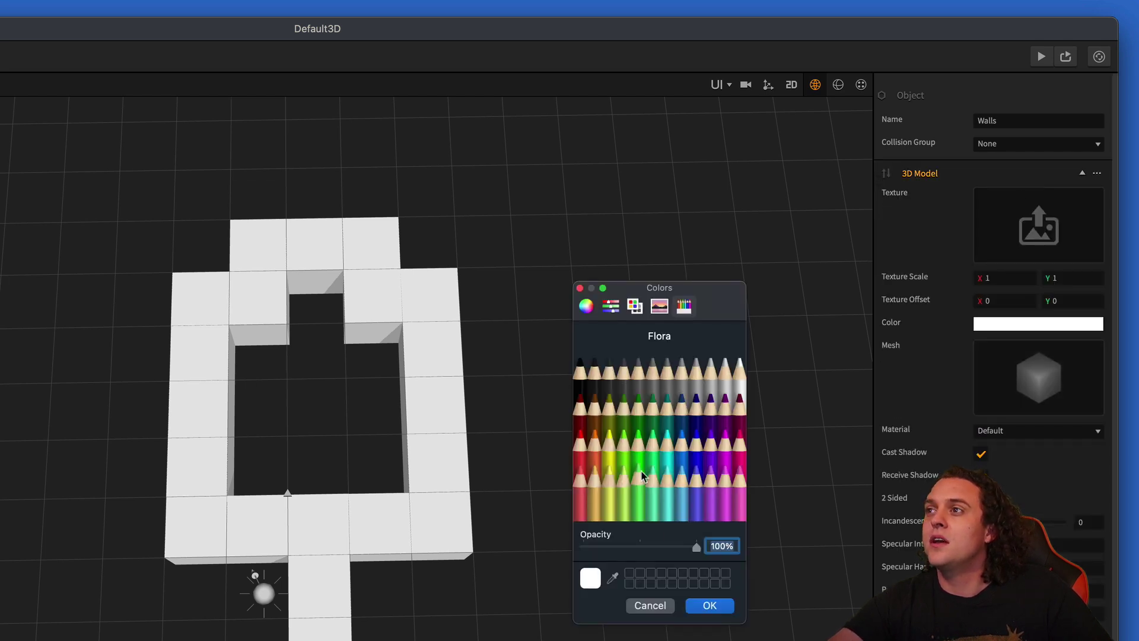
pyautogui.click(638, 374)
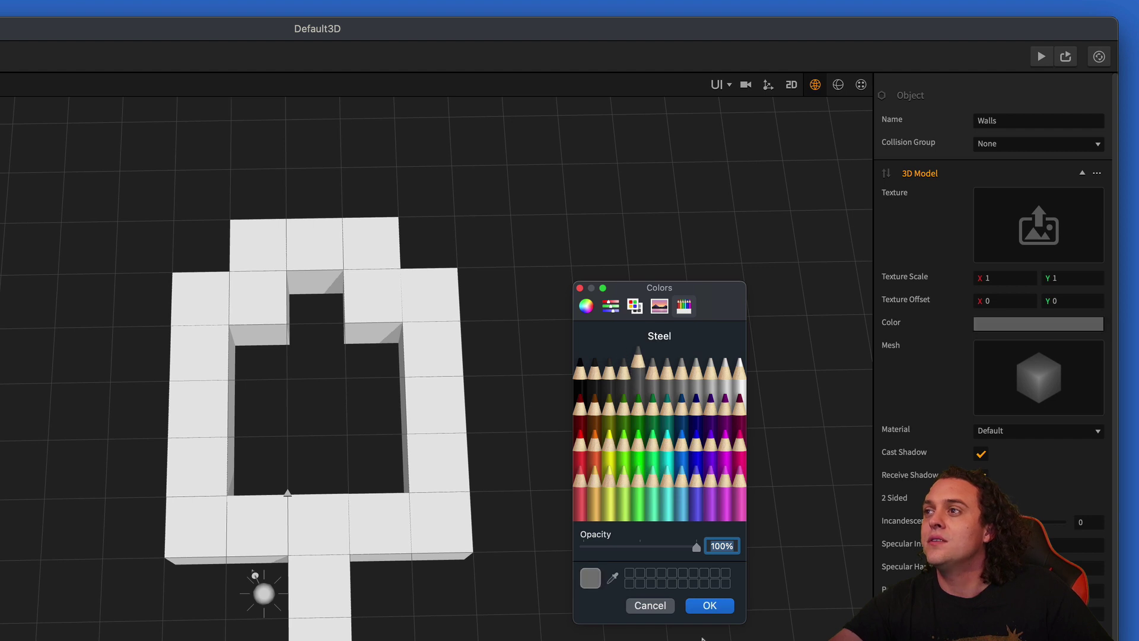
pyautogui.click(709, 605)
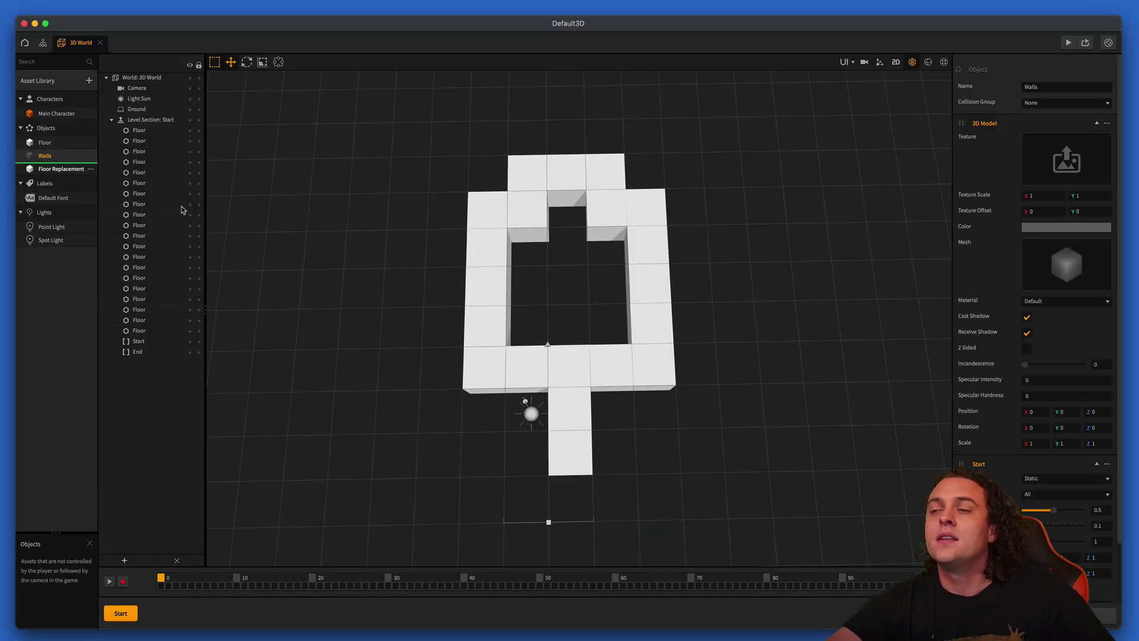
# - Drop a Walls block into the level and set its Y position to 2
pyautogui.moveTo(182, 209); pyautogui.dragTo(531, 327)
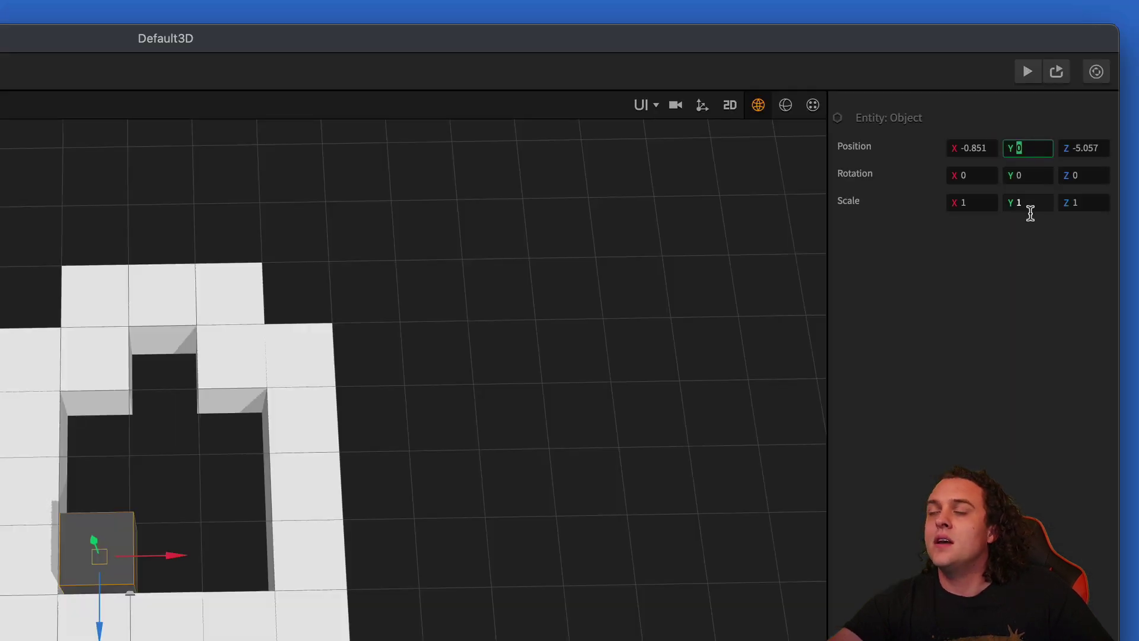
pyautogui.press('BackSpace')
pyautogui.write('2')
pyautogui.press('Return')
pyautogui.moveTo(430, 621); pyautogui.dragTo(323, 522, button='middle')
# - Reposition the wall block to X 1, Y 1, Z 1
pyautogui.click(1023, 148)
pyautogui.press('BackSpace')
pyautogui.write('1')
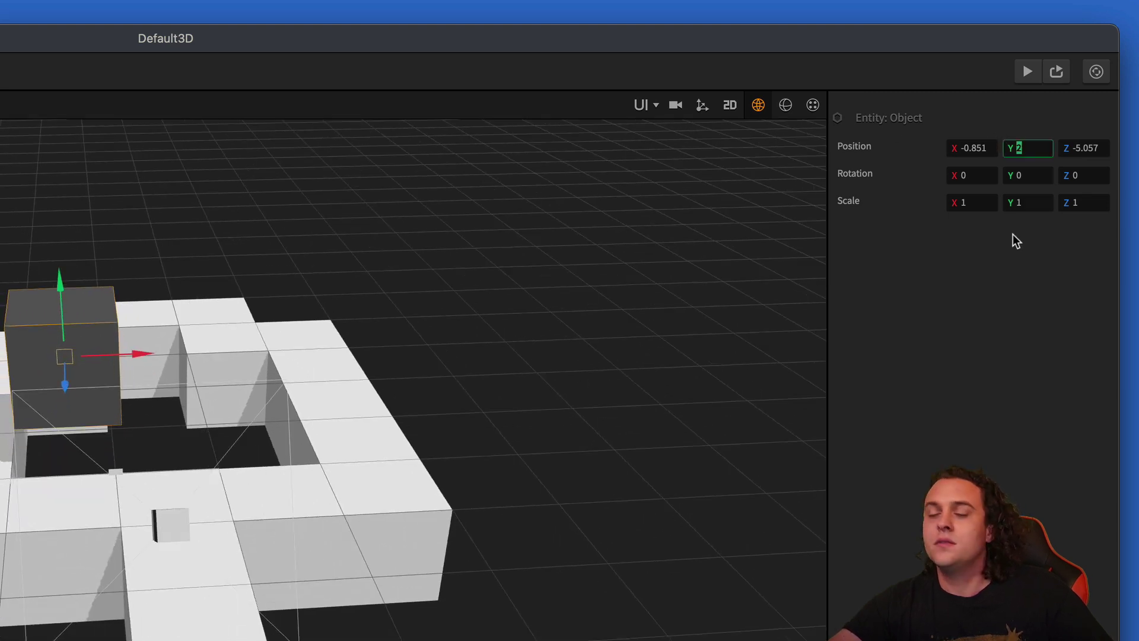
pyautogui.press('Return')
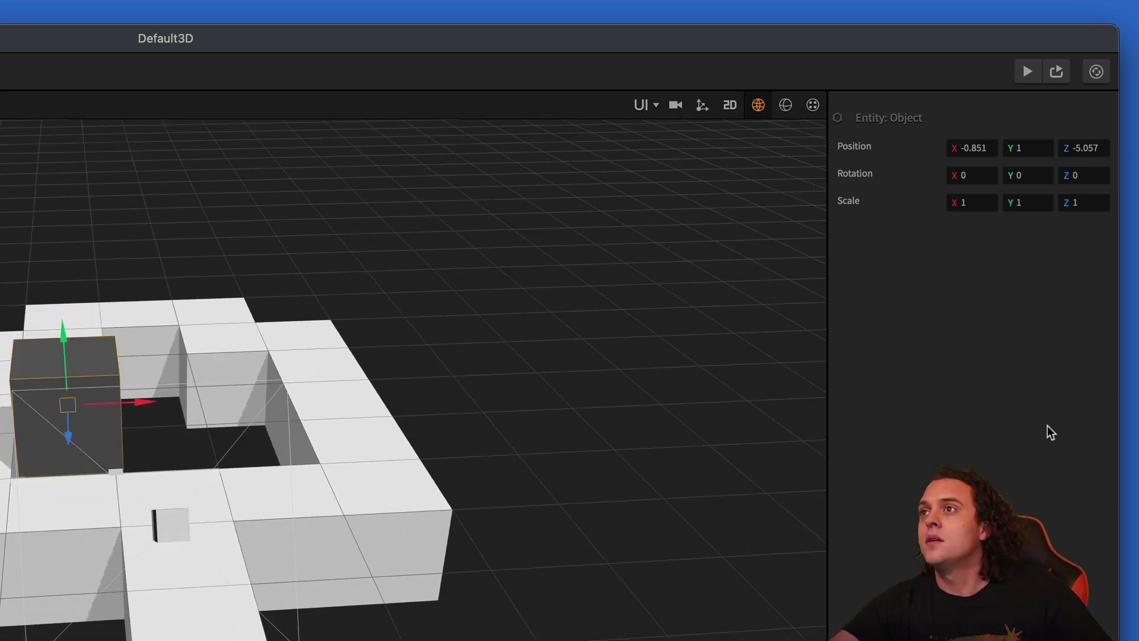
pyautogui.click(996, 147)
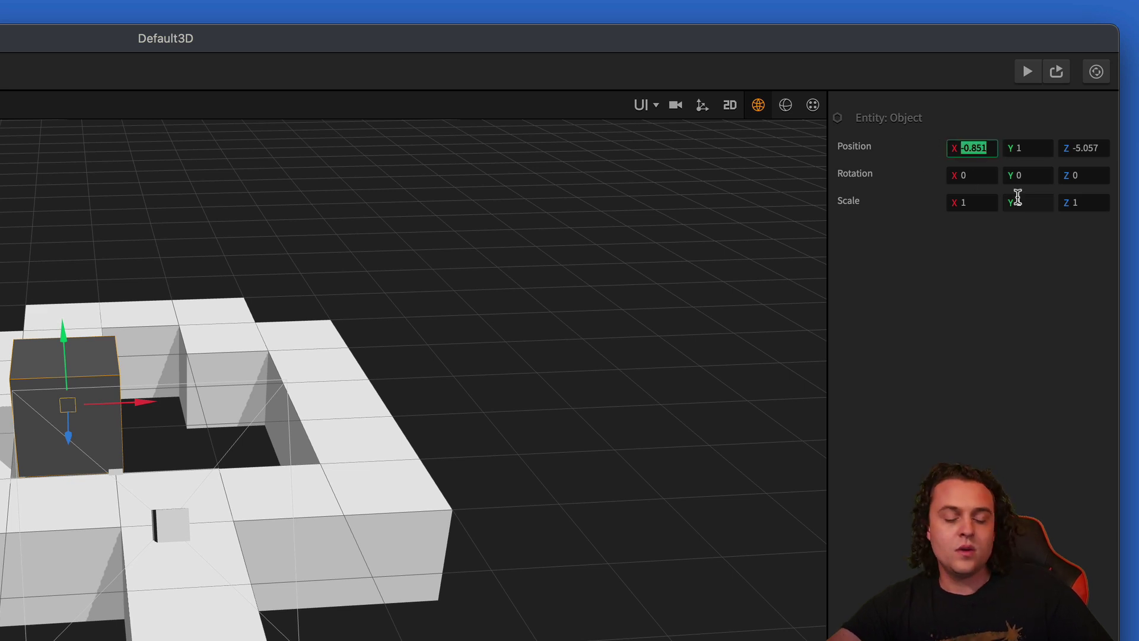
pyautogui.write('1')
pyautogui.press('Tab')
pyautogui.press('Tab')
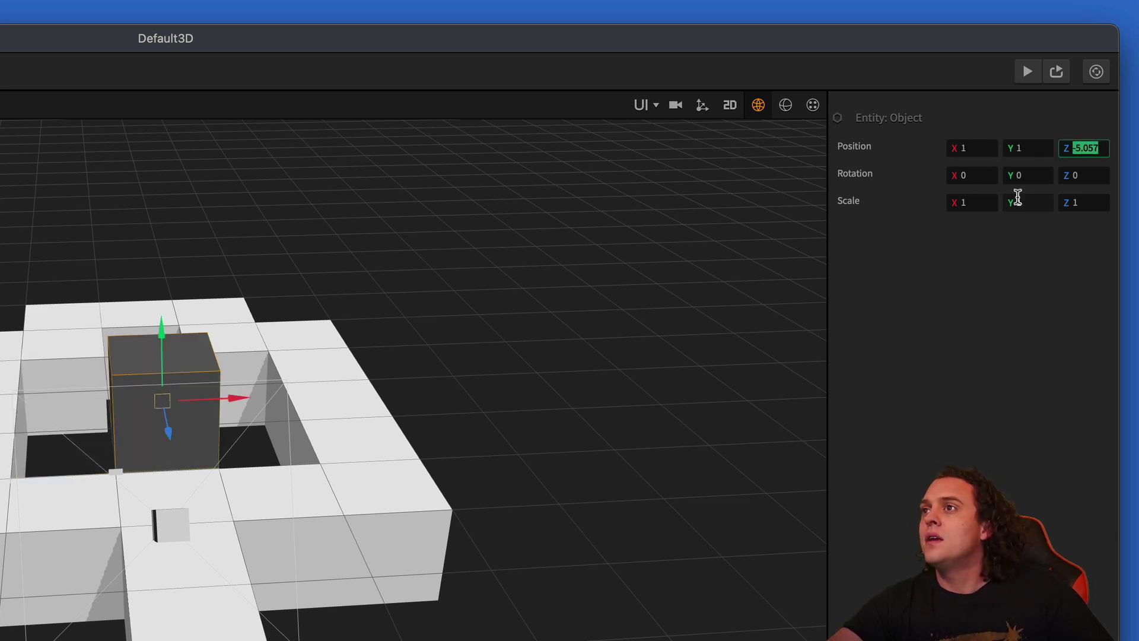
pyautogui.press('Return')
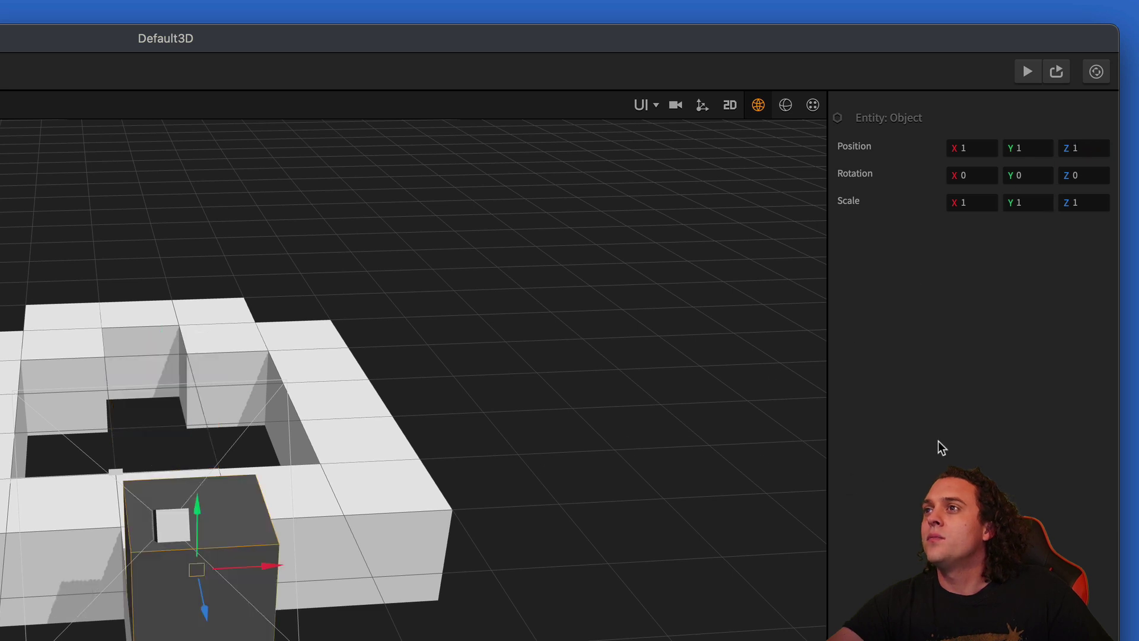
# - Duplicate the wall block, remove the extra copy and reselect the block
pyautogui.scroll(3, 663, 383)
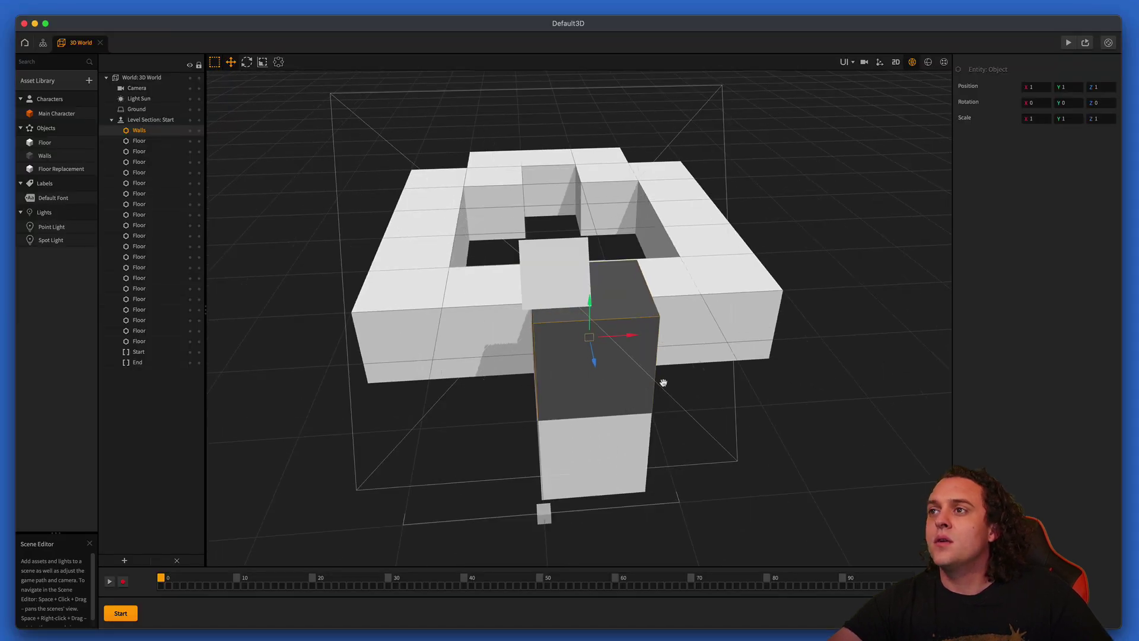
pyautogui.scroll(-5, 663, 382)
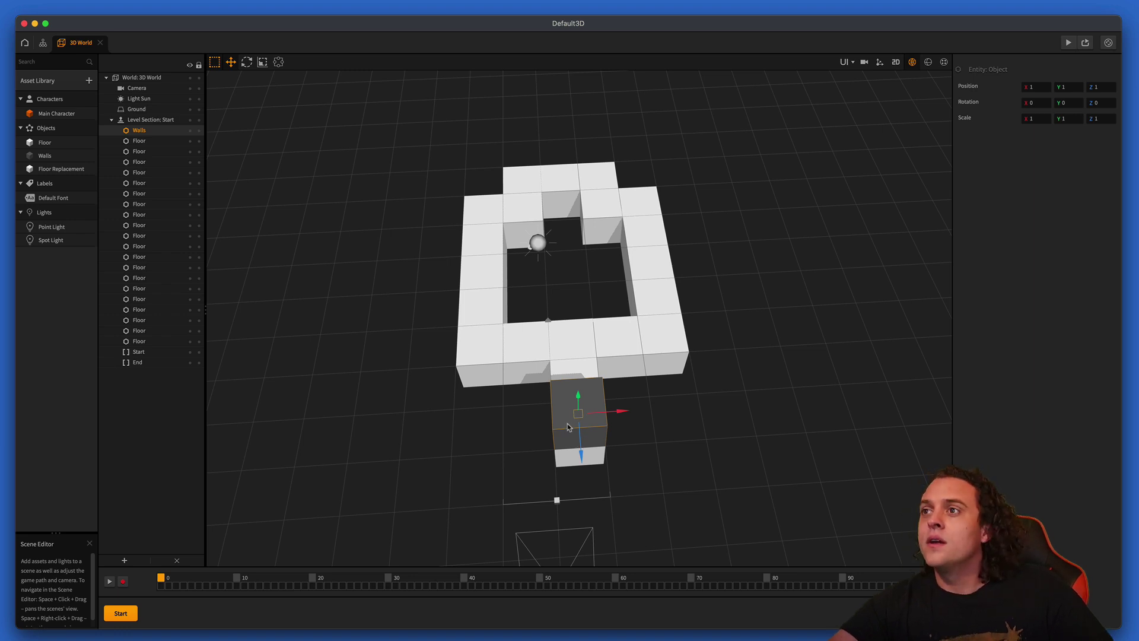
pyautogui.press('super+d')
pyautogui.press('super+d')
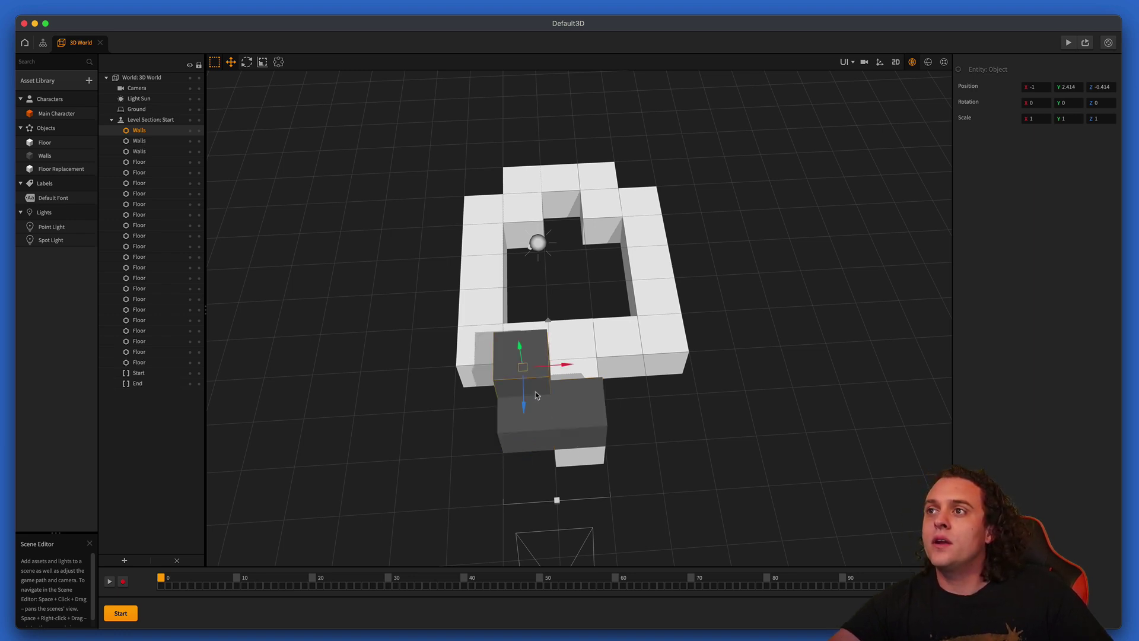
pyautogui.press('BackSpace')
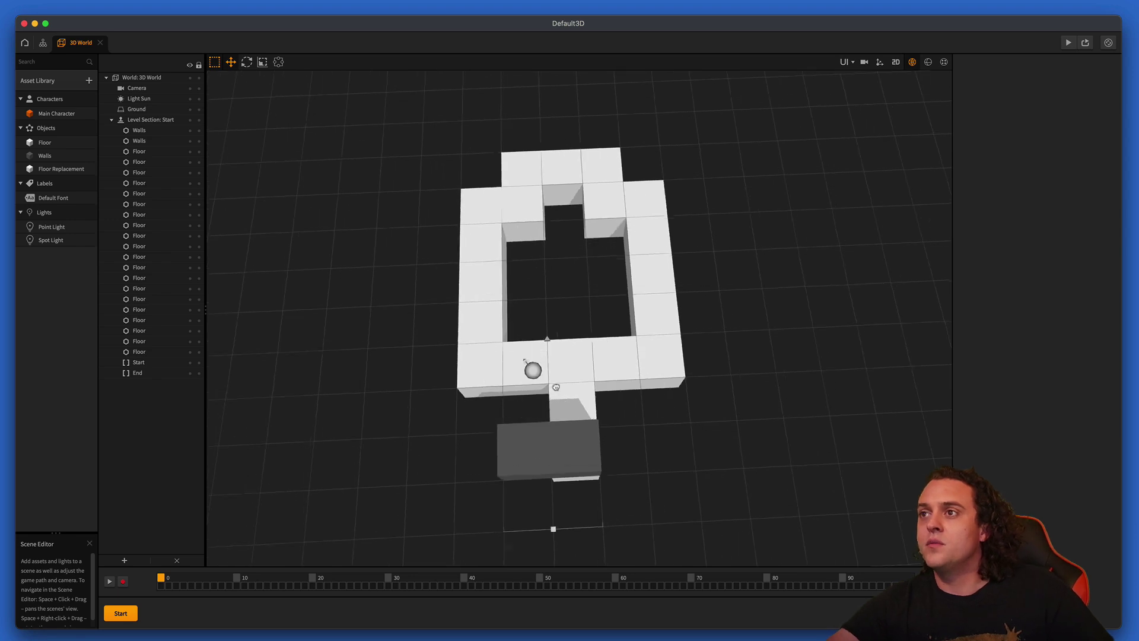
pyautogui.moveTo(556, 387); pyautogui.dragTo(543, 462, button='right')
pyautogui.click(529, 465)
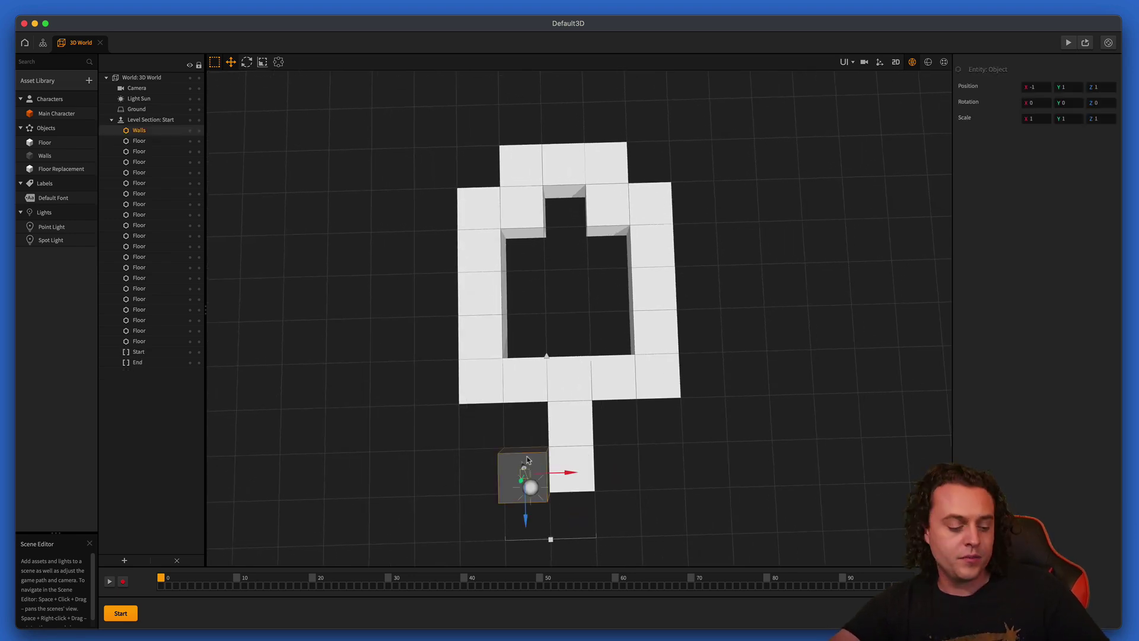
# - Duplicate wall blocks along the left, right and bottom sides, undoing one stray copy
pyautogui.hotkey('ctrl', 'd')
pyautogui.hotkey('ctrl', 'd')
pyautogui.hotkey('ctrl', 'd')
pyautogui.hotkey('ctrl', 'd')
pyautogui.hotkey('ctrl', 'd')
pyautogui.hotkey('ctrl', 'd')
pyautogui.hotkey('ctrl', 'd')
pyautogui.hotkey('ctrl', 'd')
pyautogui.hotkey('ctrl', 'd')
pyautogui.hotkey('ctrl', 'd')
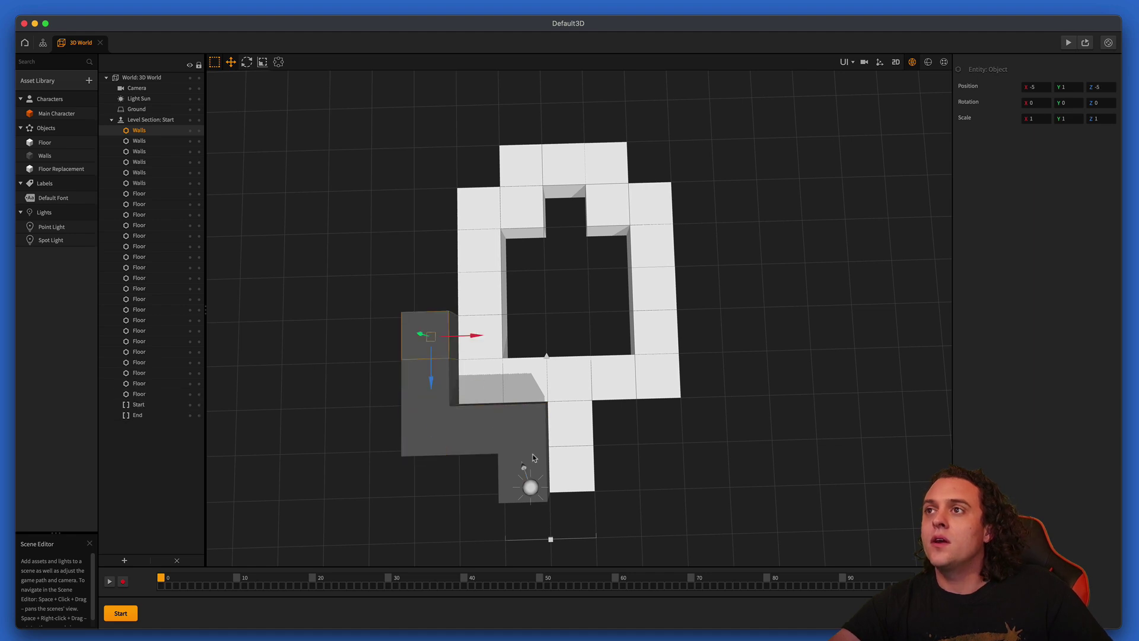
pyautogui.hotkey('ctrl', 'd')
pyautogui.hotkey('ctrl', 'd')
pyautogui.hotkey('ctrl', 'd')
pyautogui.hotkey('ctrl', 'd')
pyautogui.hotkey('ctrl', 'd')
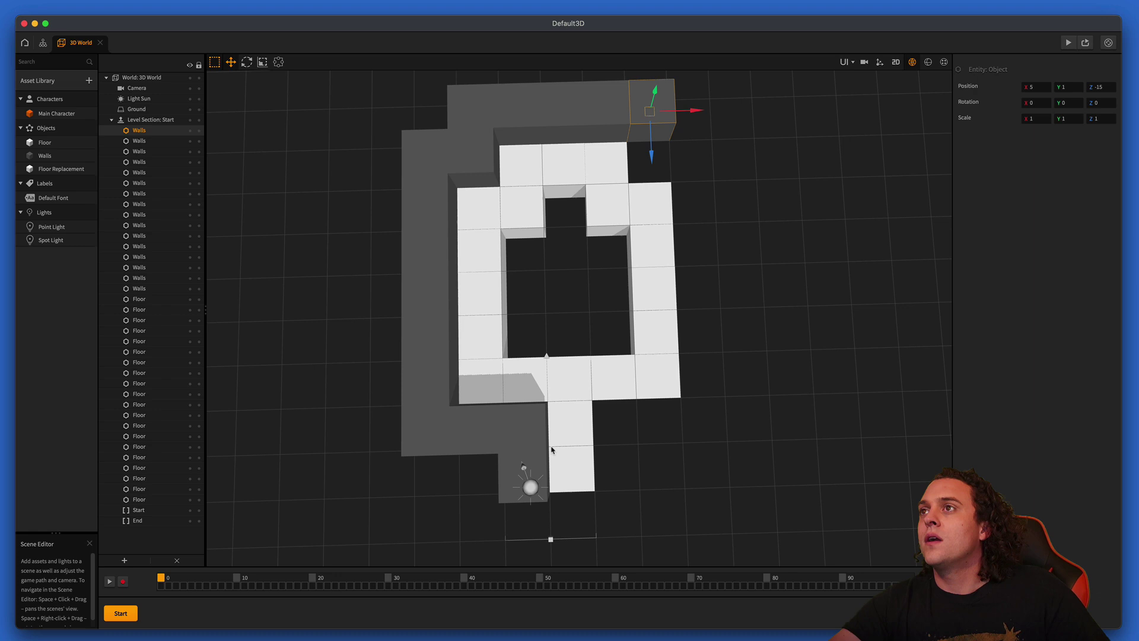
pyautogui.hotkey('ctrl', 'd')
pyautogui.hotkey('ctrl', 'd')
pyautogui.hotkey('ctrl', 'd')
pyautogui.hotkey('ctrl', 'd')
pyautogui.hotkey('ctrl', 'd')
pyautogui.hotkey('ctrl', 'd')
pyautogui.hotkey('ctrl', 'd')
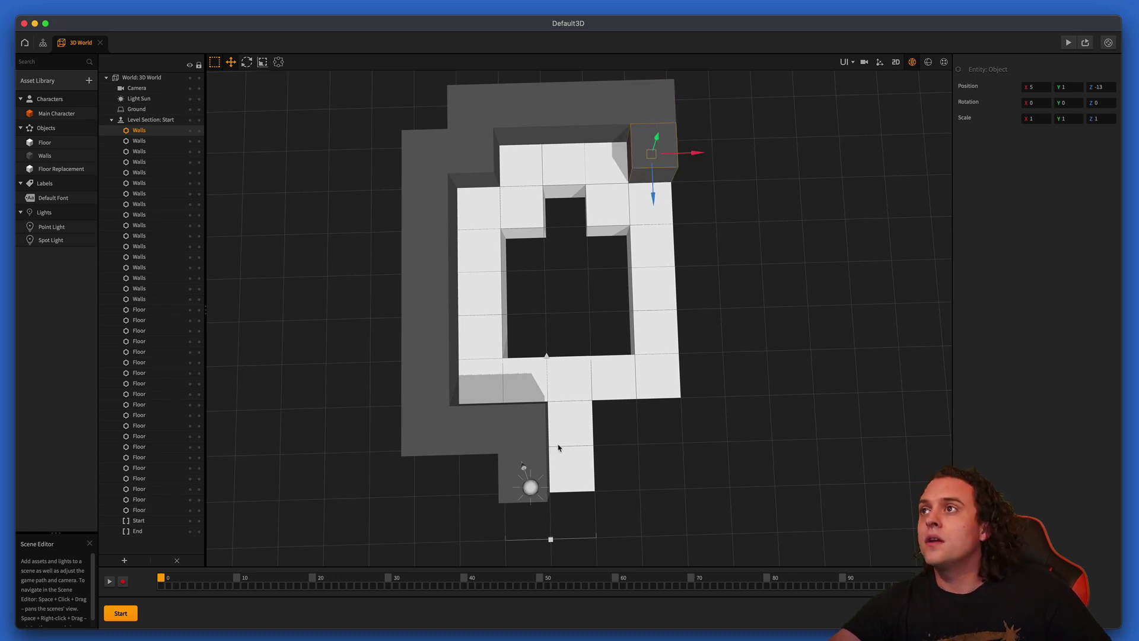
pyautogui.hotkey('ctrl', 'd')
pyautogui.hotkey('ctrl', 'd')
pyautogui.hotkey('ctrl', 'd')
pyautogui.hotkey('ctrl', 'd')
pyautogui.hotkey('ctrl', 'd')
pyautogui.hotkey('ctrl', 'd')
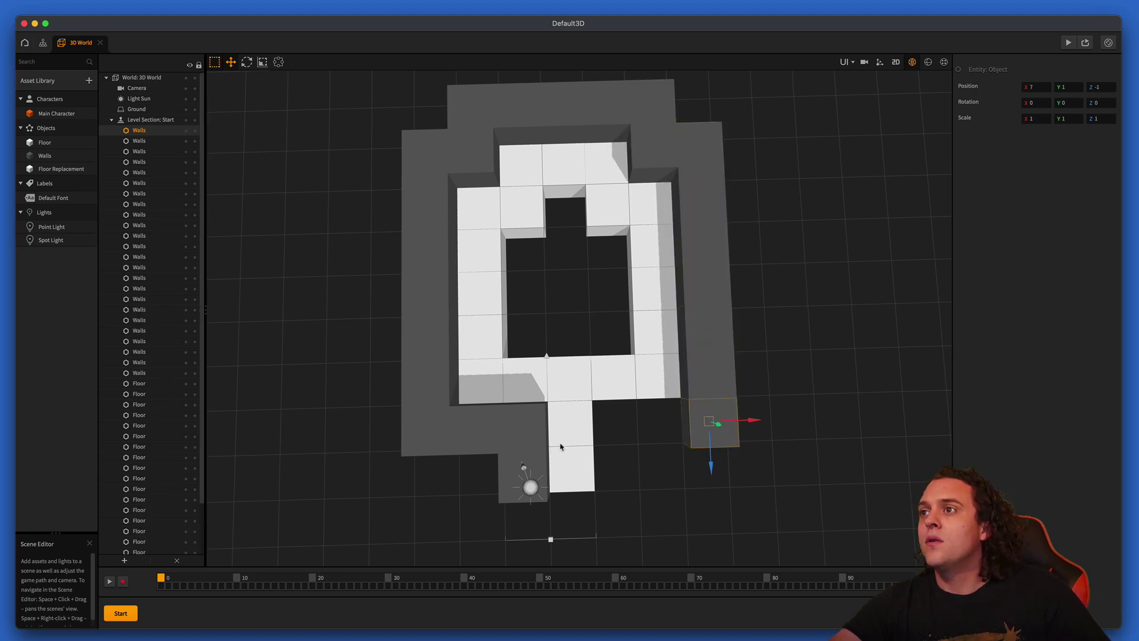
pyautogui.hotkey('ctrl', 'd')
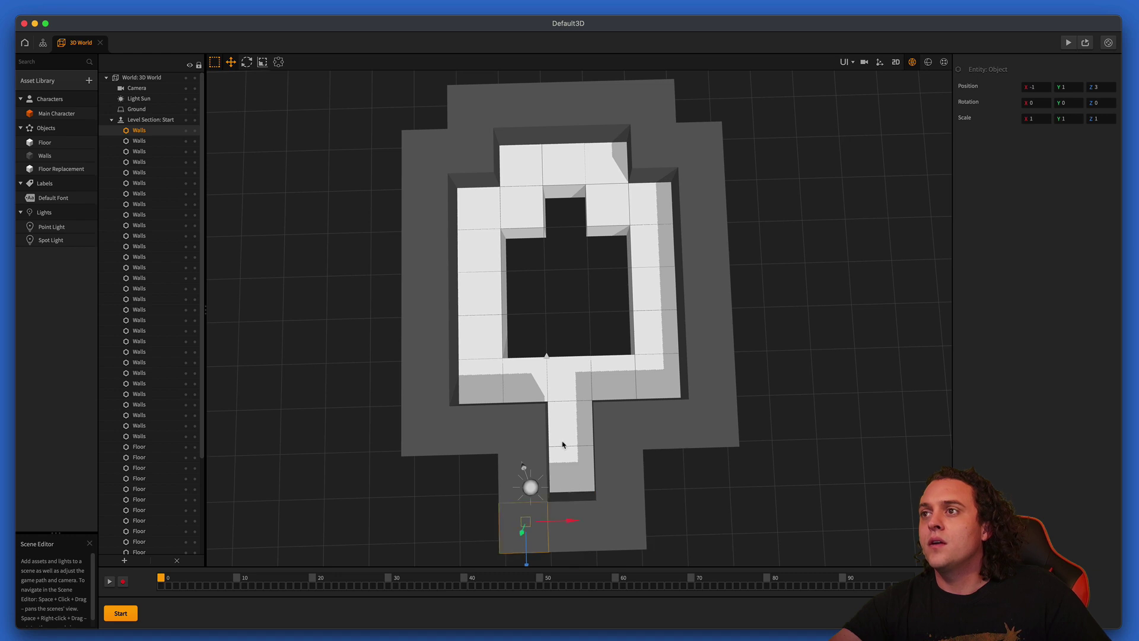
pyautogui.click(521, 428)
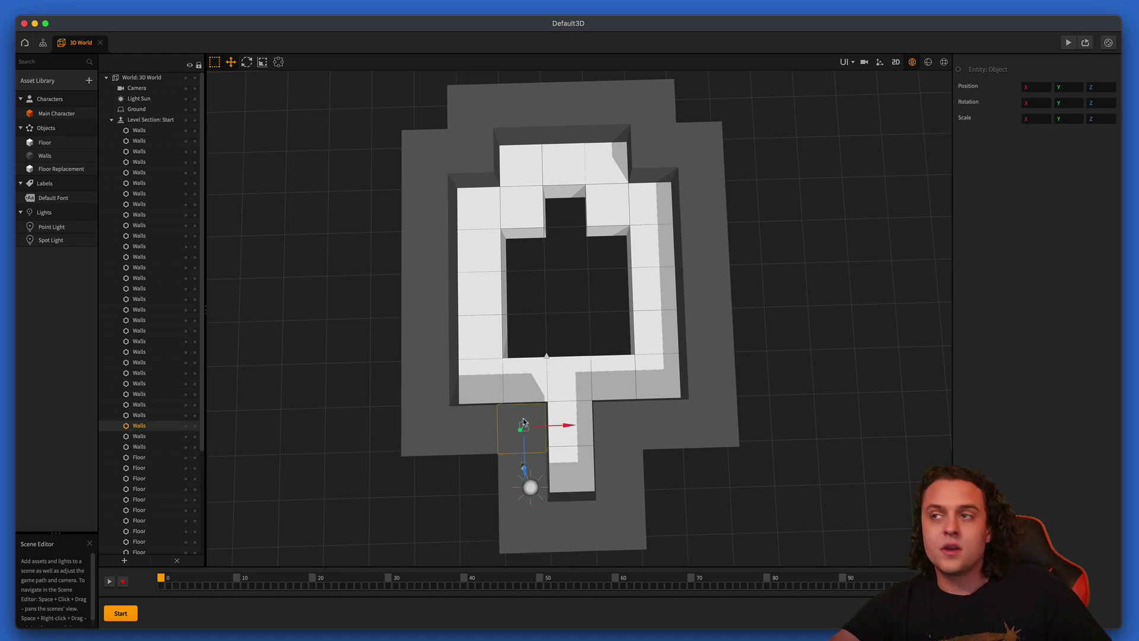
pyautogui.hotkey('ctrl', 'd')
pyautogui.hotkey('ctrl', 'd')
pyautogui.hotkey('ctrl', 'd')
pyautogui.hotkey('ctrl', 'd')
pyautogui.hotkey('ctrl', 'd')
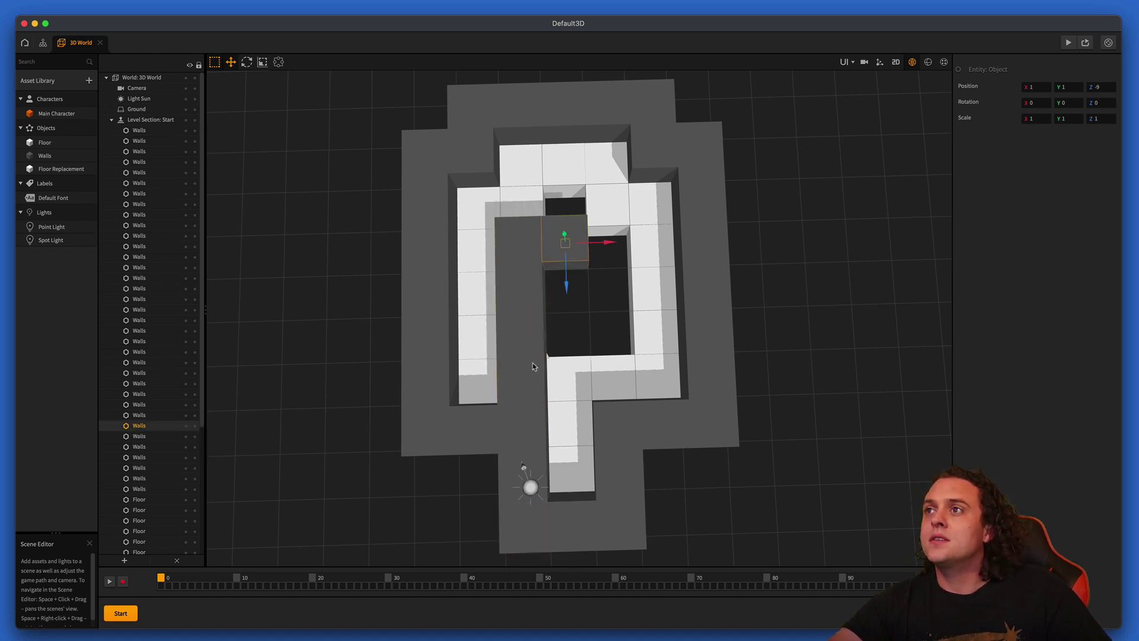
pyautogui.hotkey('ctrl', 'z')
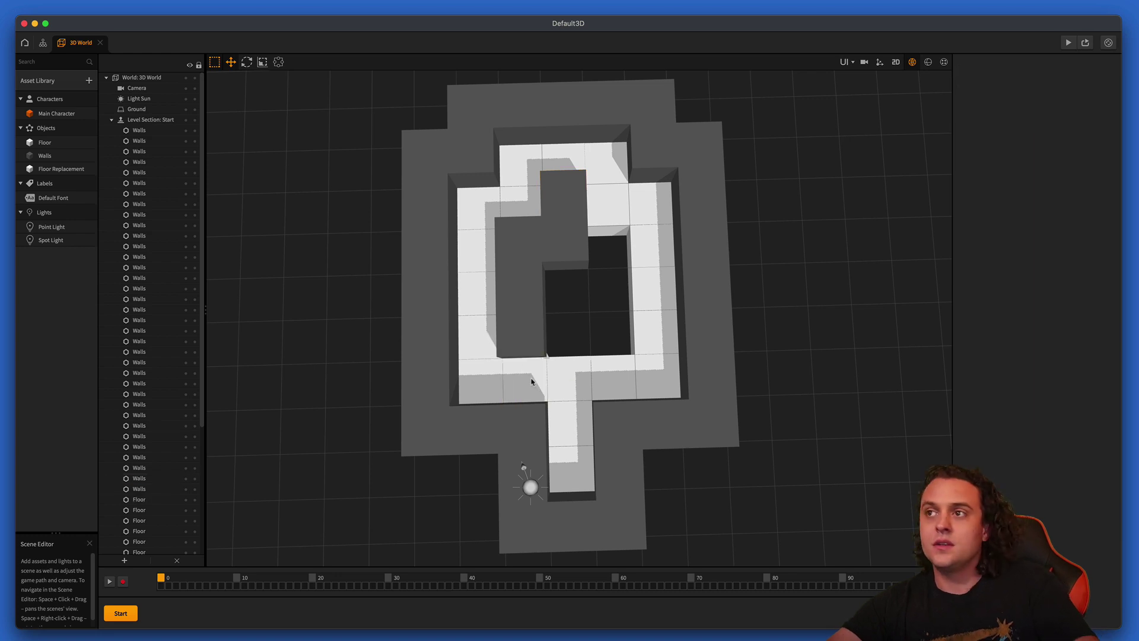
# - Fill the remaining inner hole with duplicated wall blocks and deselect
pyautogui.click(522, 341)
pyautogui.hotkey('ctrl', 'd')
pyautogui.hotkey('ctrl', 'd')
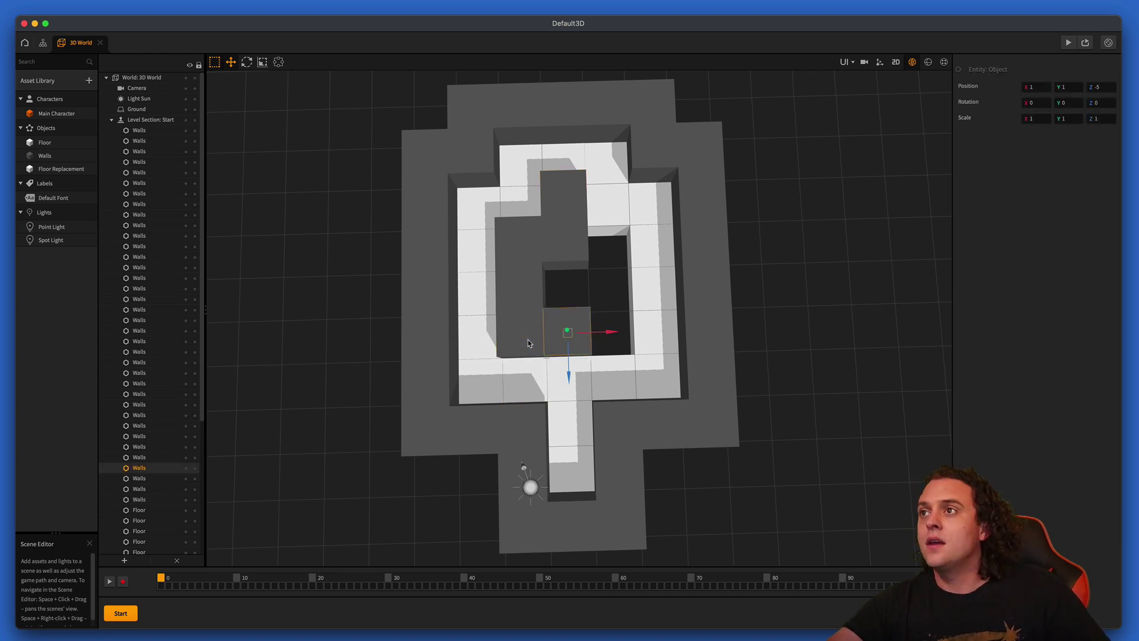
pyautogui.hotkey('ctrl', 'd')
pyautogui.hotkey('ctrl', 'd')
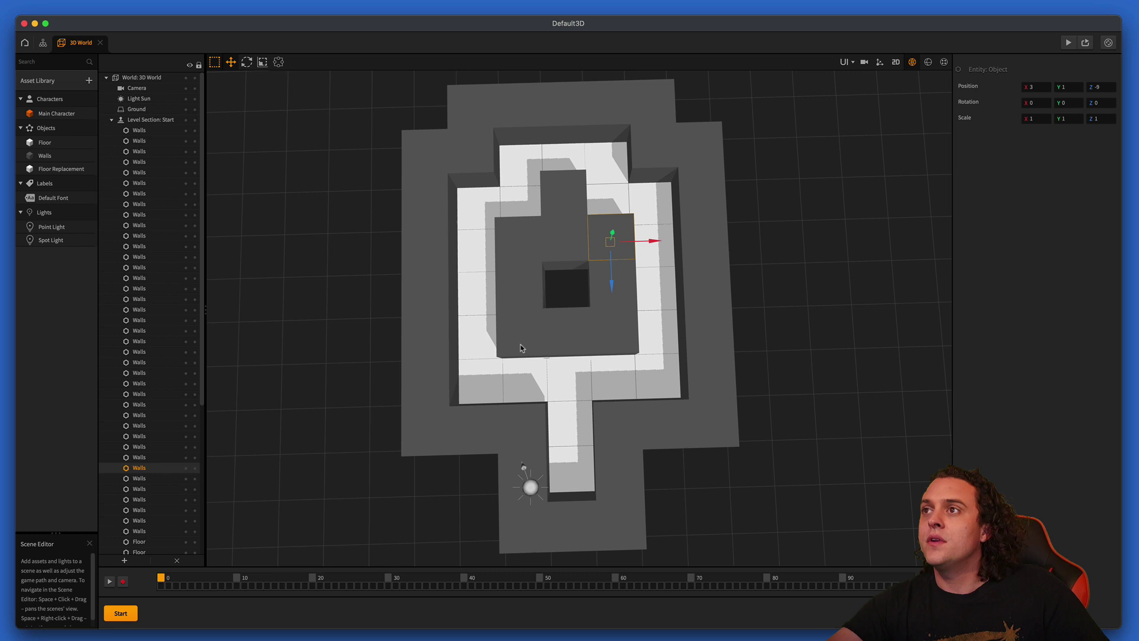
pyautogui.hotkey('ctrl', 'd')
pyautogui.moveTo(595, 313); pyautogui.dragTo(588, 320)
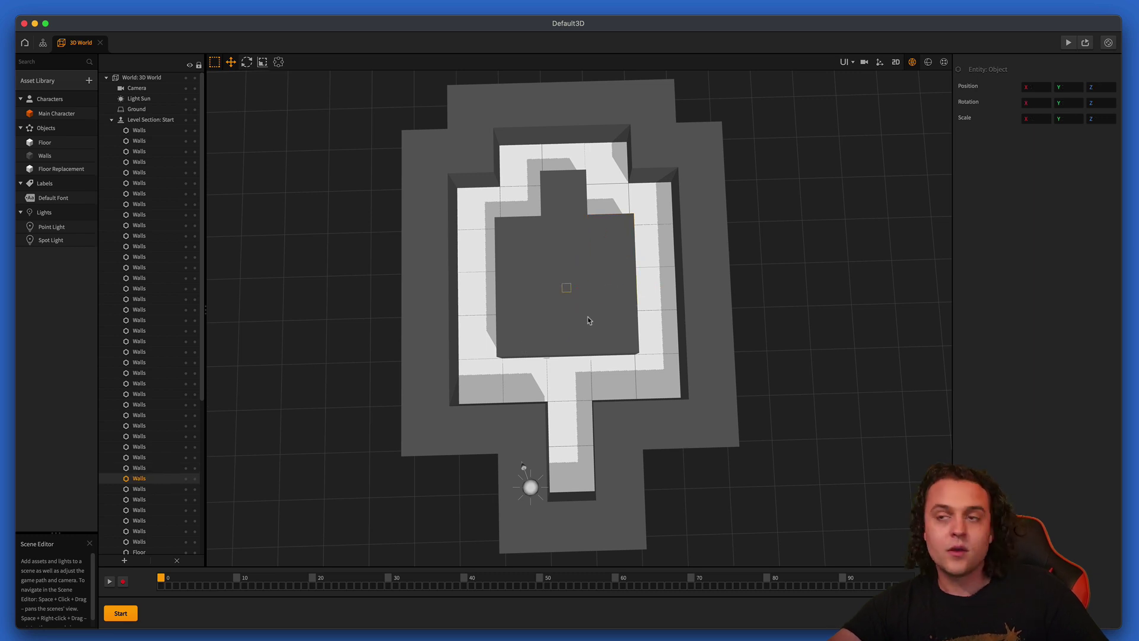
pyautogui.click(800, 392)
pyautogui.scroll(-2, 631, 378)
pyautogui.moveTo(634, 380)
pyautogui.mouseDown(button='right')
pyautogui.moveTo(630, 358)
pyautogui.moveTo(633, 373)
pyautogui.mouseUp(button='right')
pyautogui.scroll(2, 631, 373)
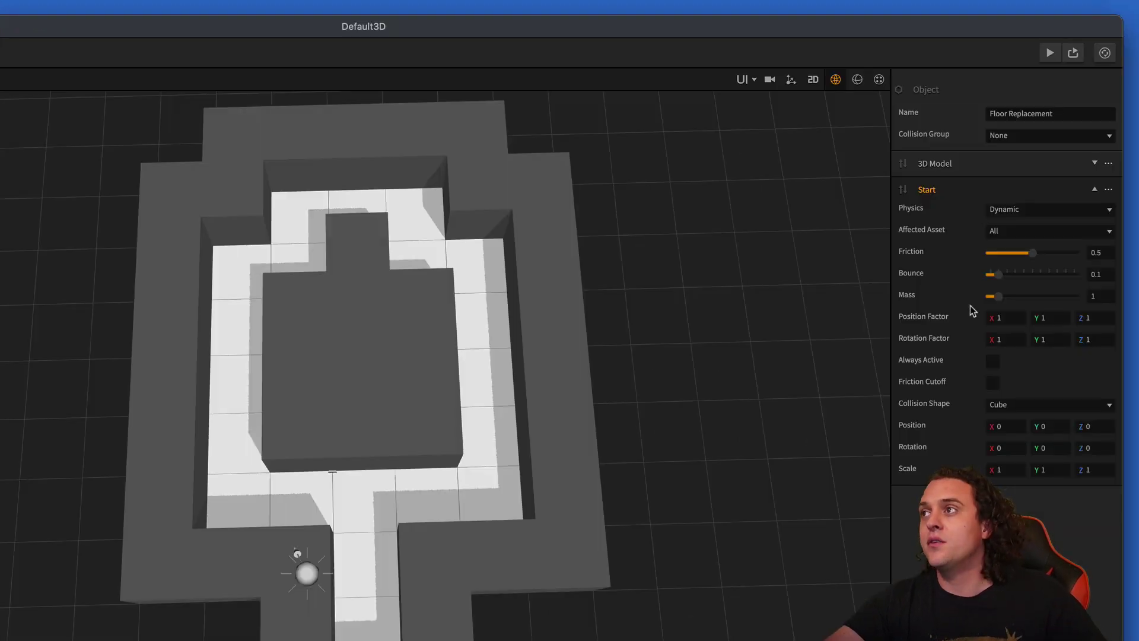
# - Give Floor Replacement Static physics and Tangerine colour, then drop Main Character into the viewport
pyautogui.click(1023, 210)
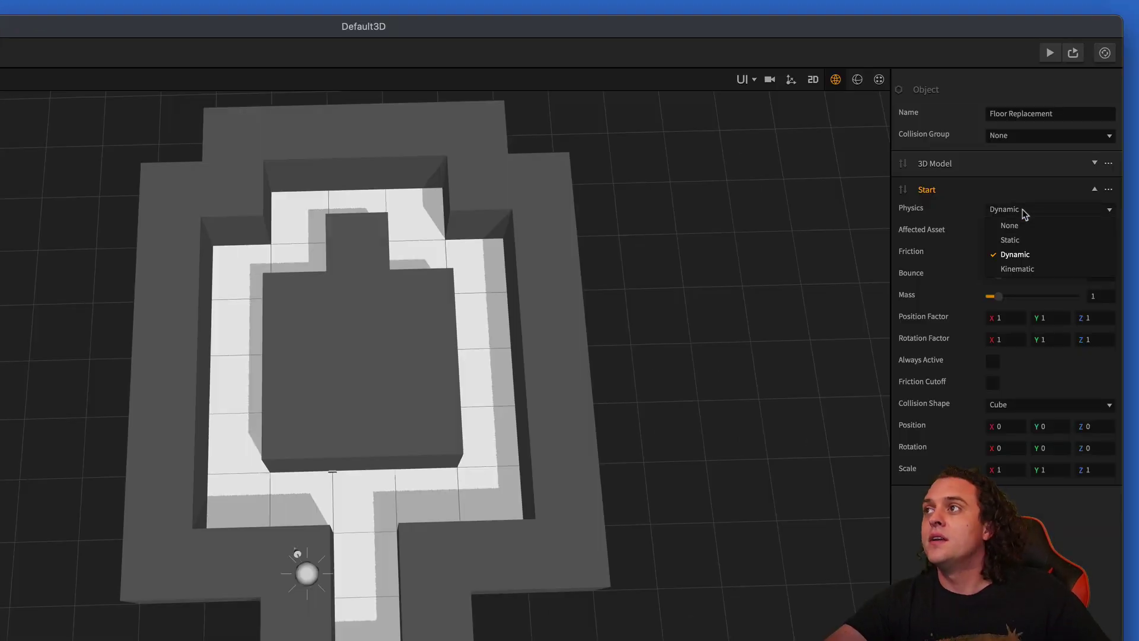
pyautogui.click(1025, 241)
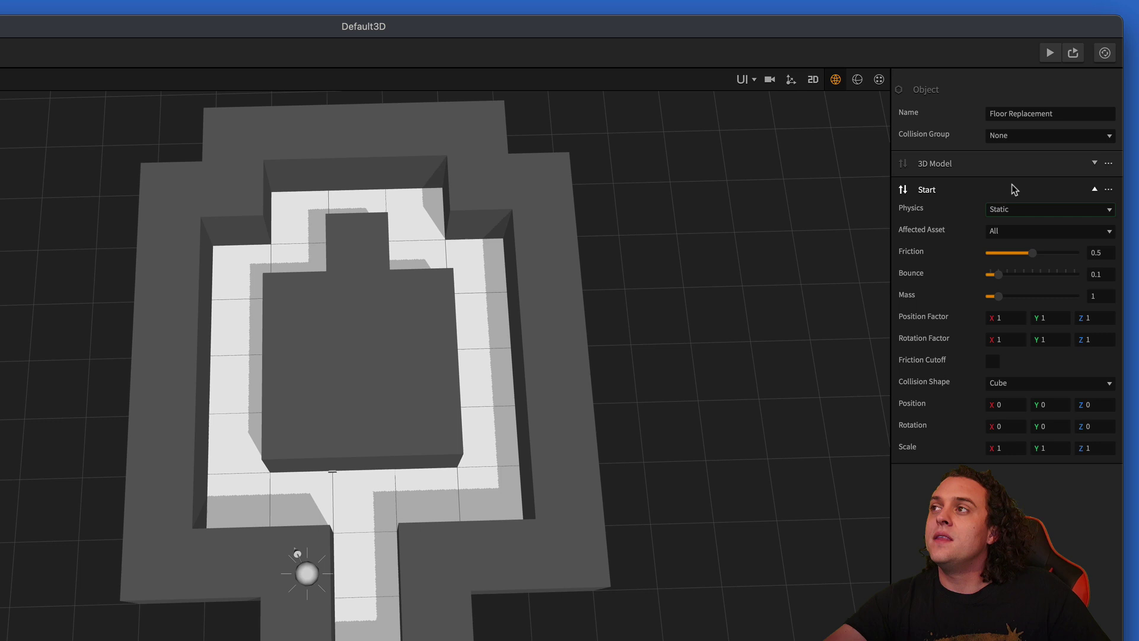
pyautogui.click(1009, 167)
pyautogui.click(1033, 307)
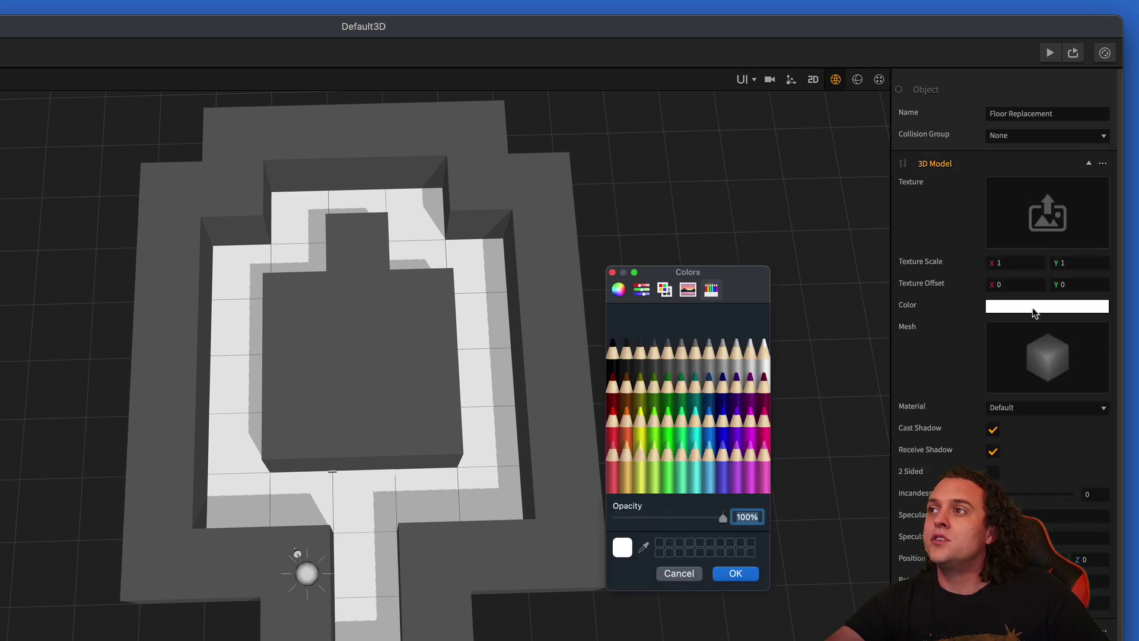
pyautogui.click(626, 418)
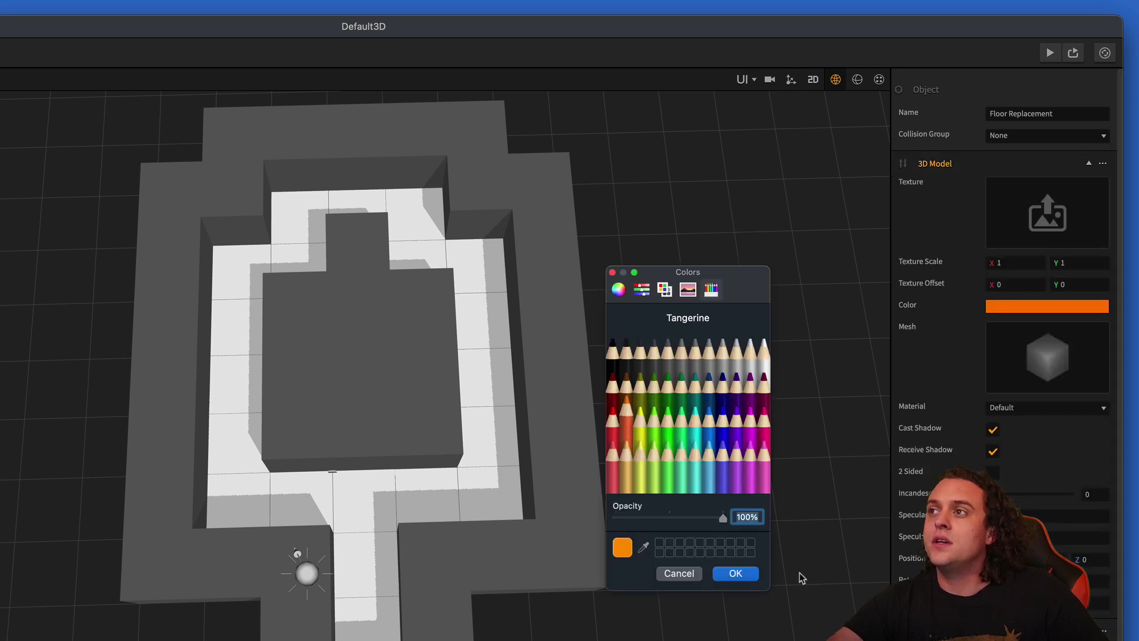
pyautogui.click(736, 574)
pyautogui.moveTo(65, 132); pyautogui.dragTo(705, 573)
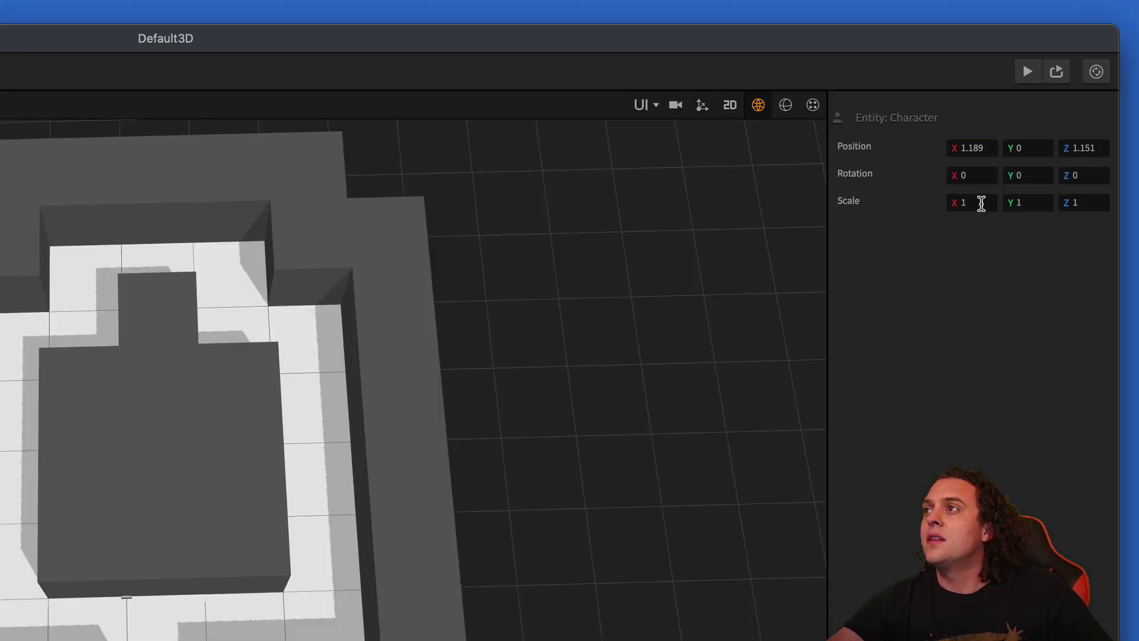
# - Set the Main Character's Scale X, Y and Z to 0.5, then reselect the orange cube
pyautogui.click(981, 203)
pyautogui.write('.5')
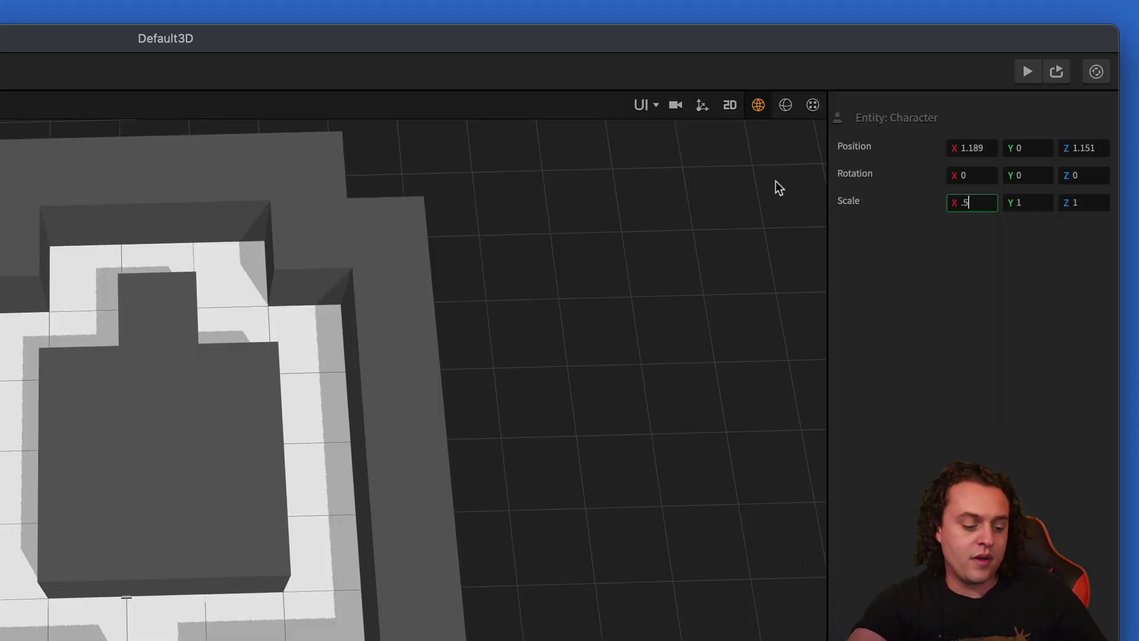
pyautogui.press('Tab')
pyautogui.press('BackSpace')
pyautogui.press('Tab')
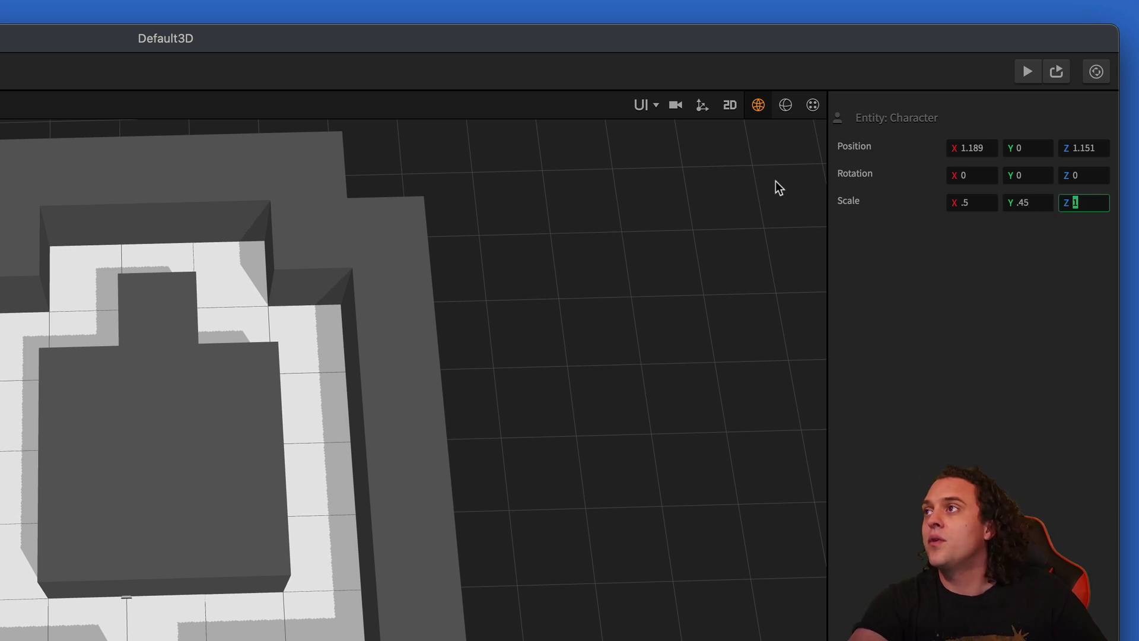
pyautogui.hotkey('shift', 'Tab')
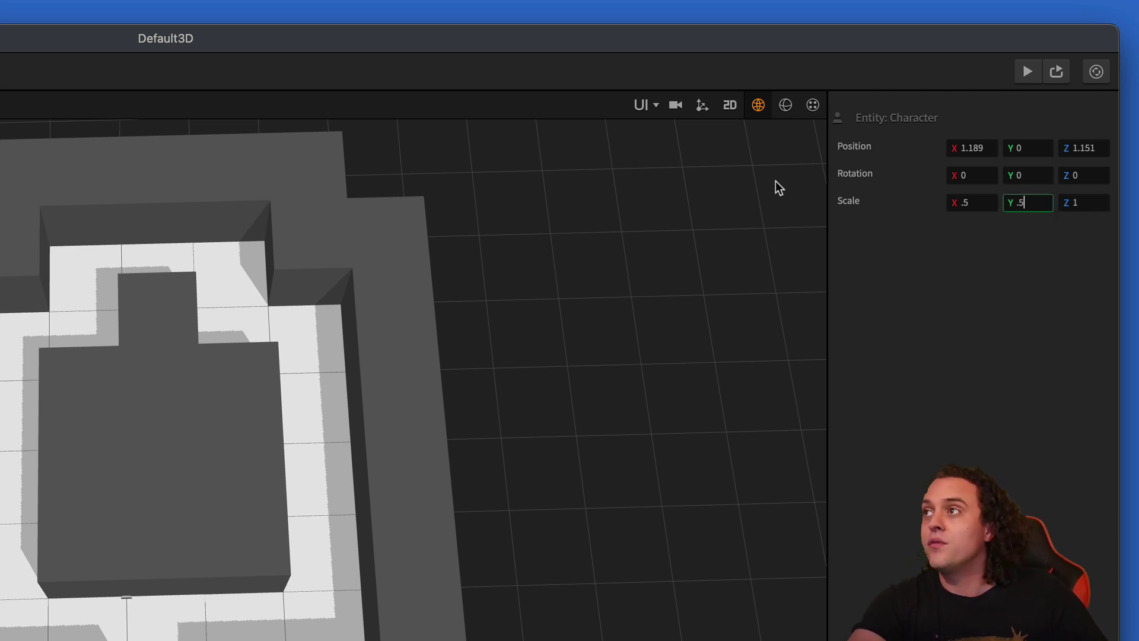
pyautogui.press('Tab')
pyautogui.press('BackSpace')
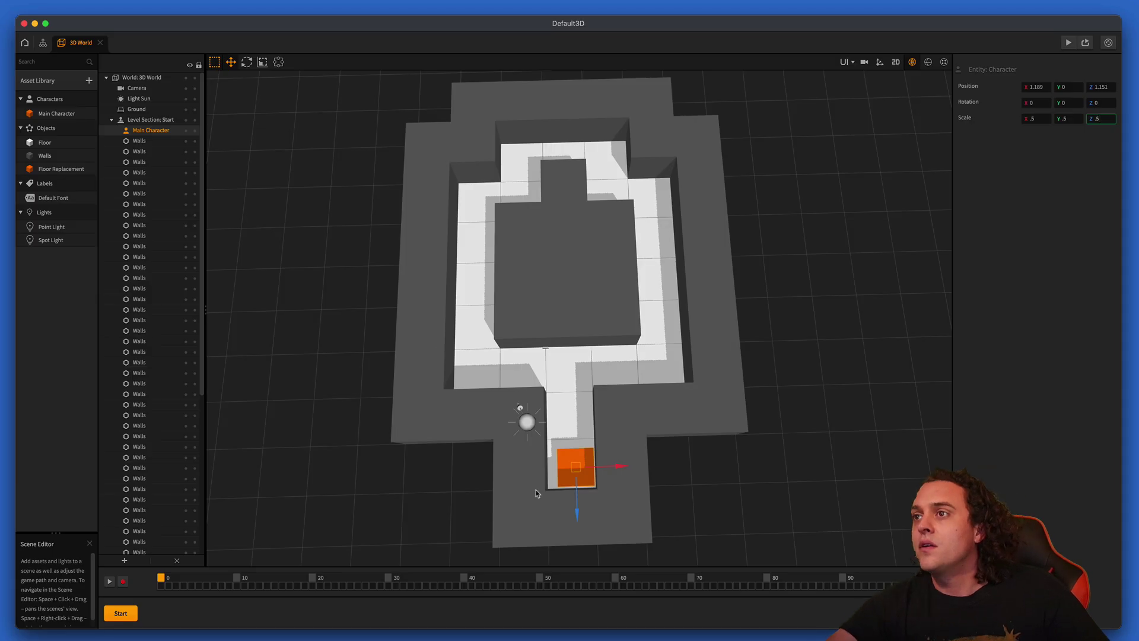
pyautogui.click(602, 462)
pyautogui.click(579, 467)
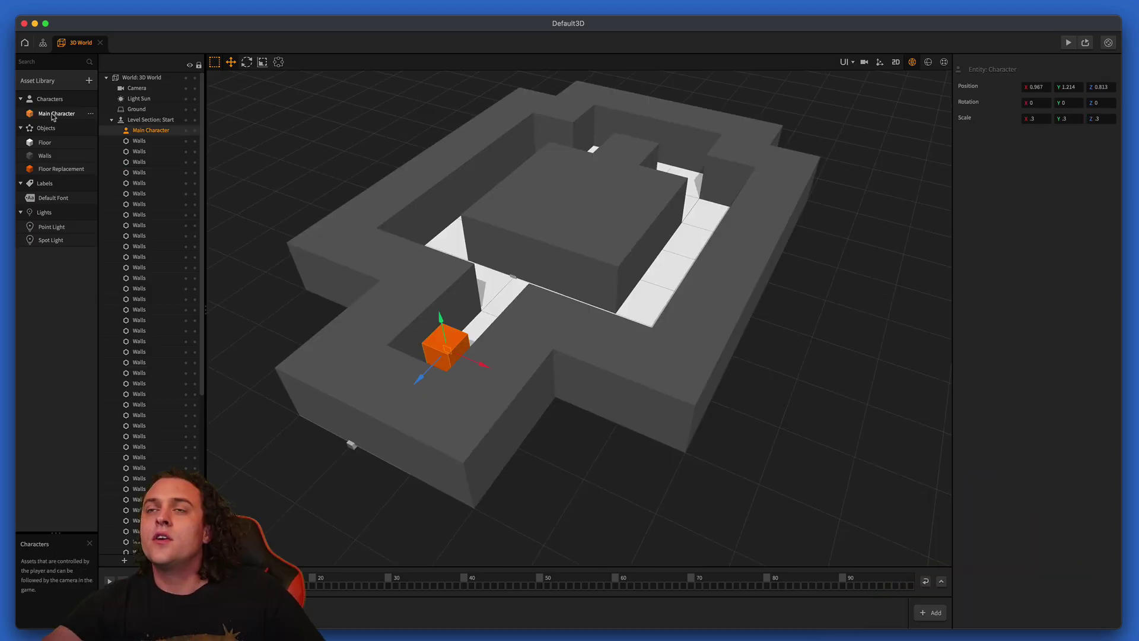
# - In the Main Character node graph, set the Start node's Rotation Factor X, Y and Z to 0
pyautogui.doubleClick(56, 112)
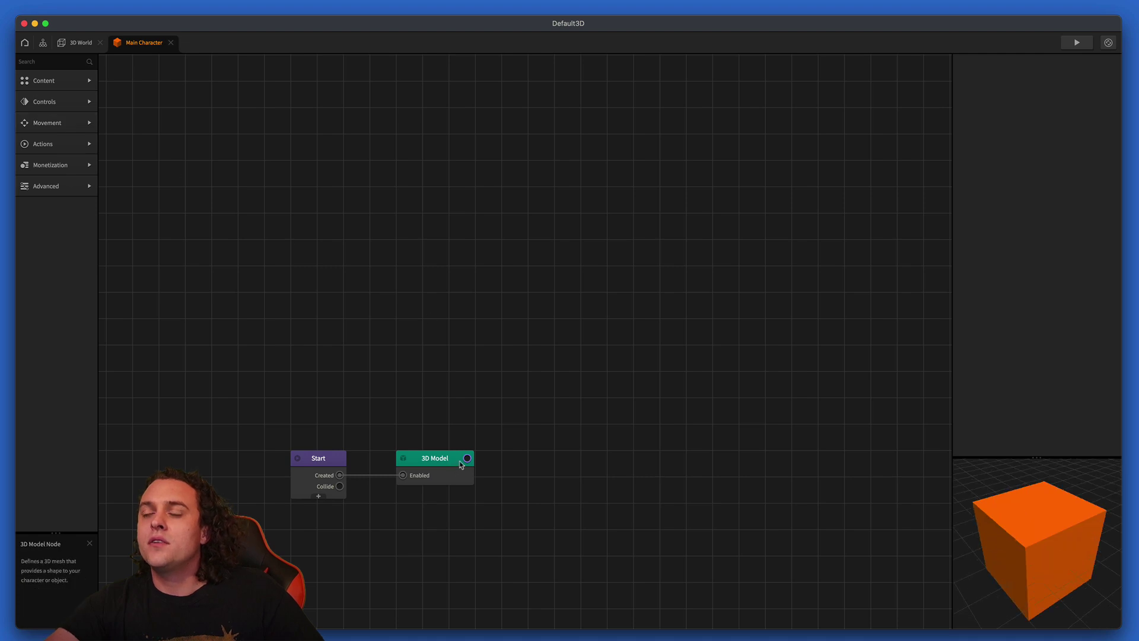
pyautogui.moveTo(446, 480)
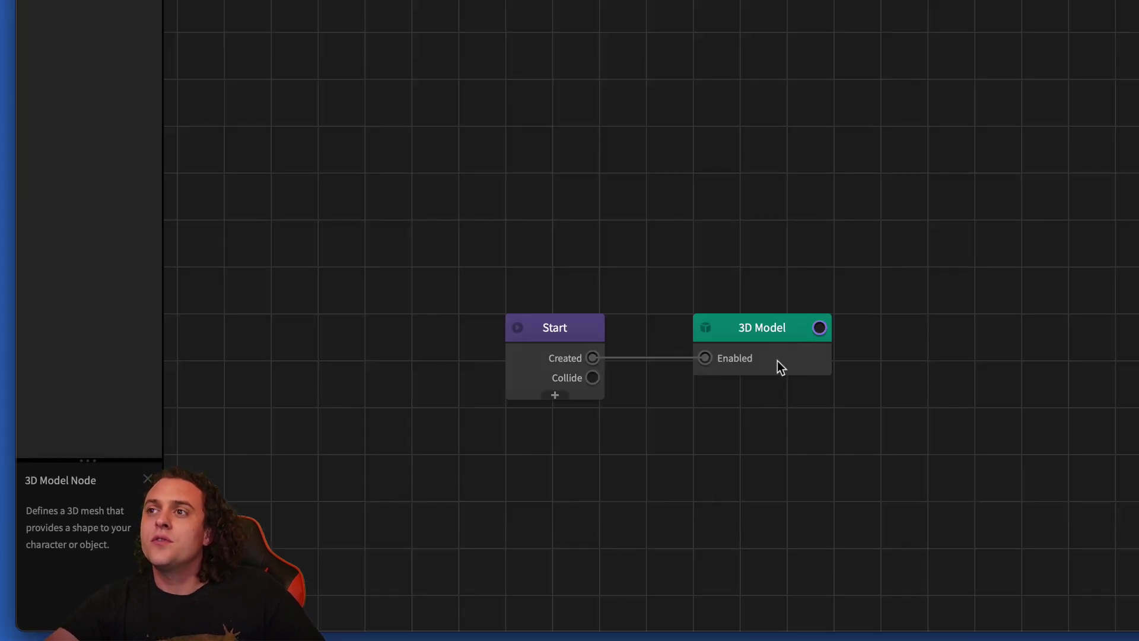
pyautogui.click(551, 358)
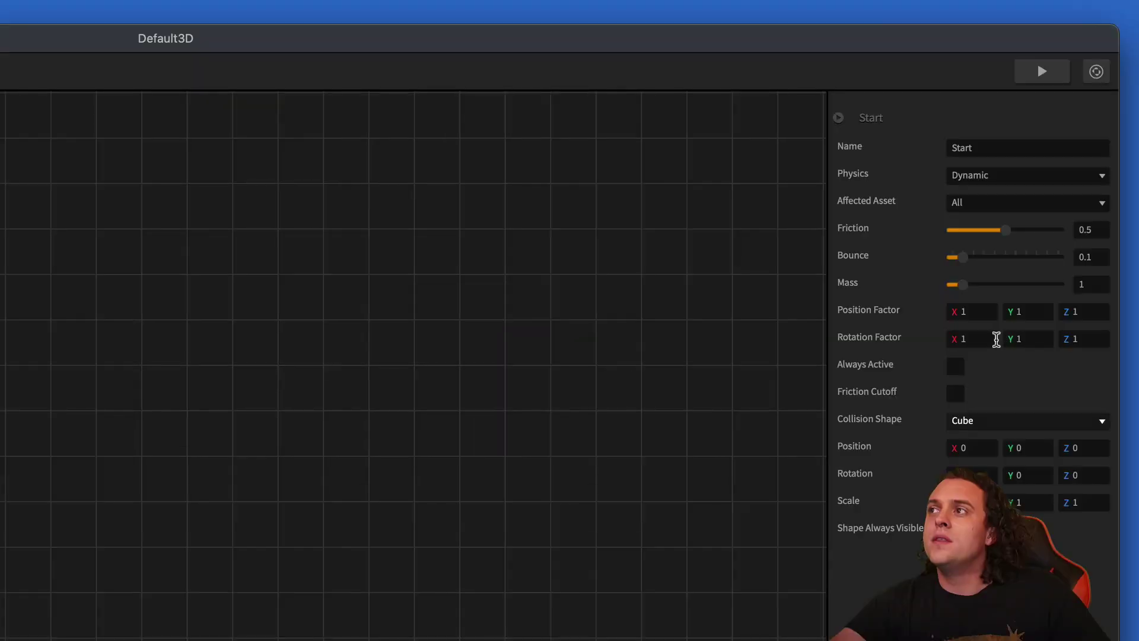
pyautogui.click(996, 338)
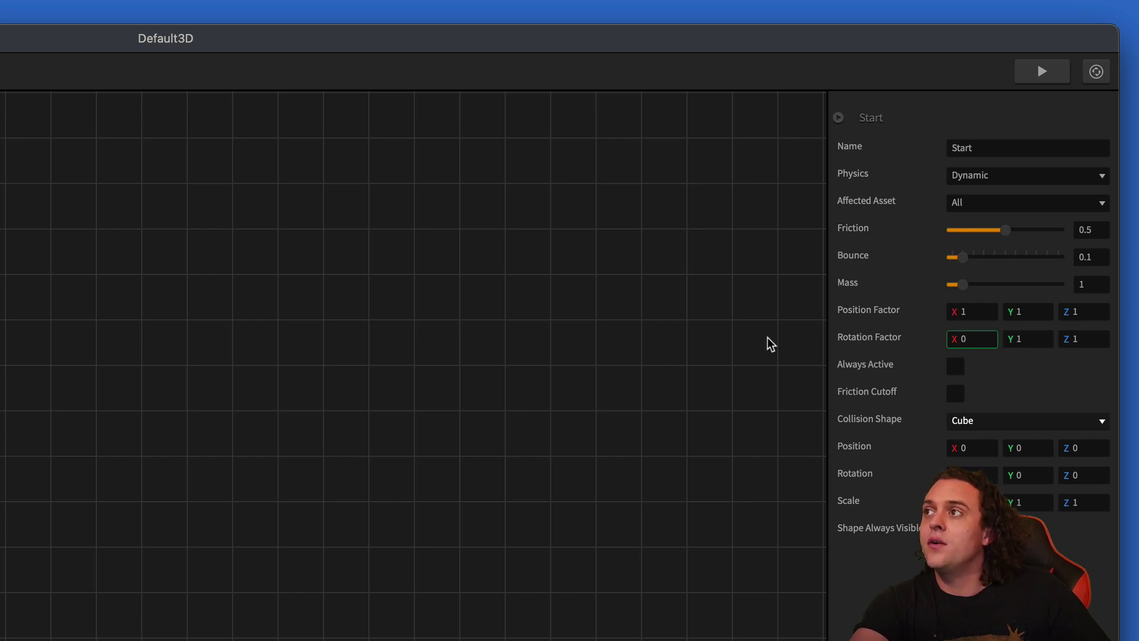
pyautogui.press('Tab')
pyautogui.write('0')
pyautogui.press('Tab')
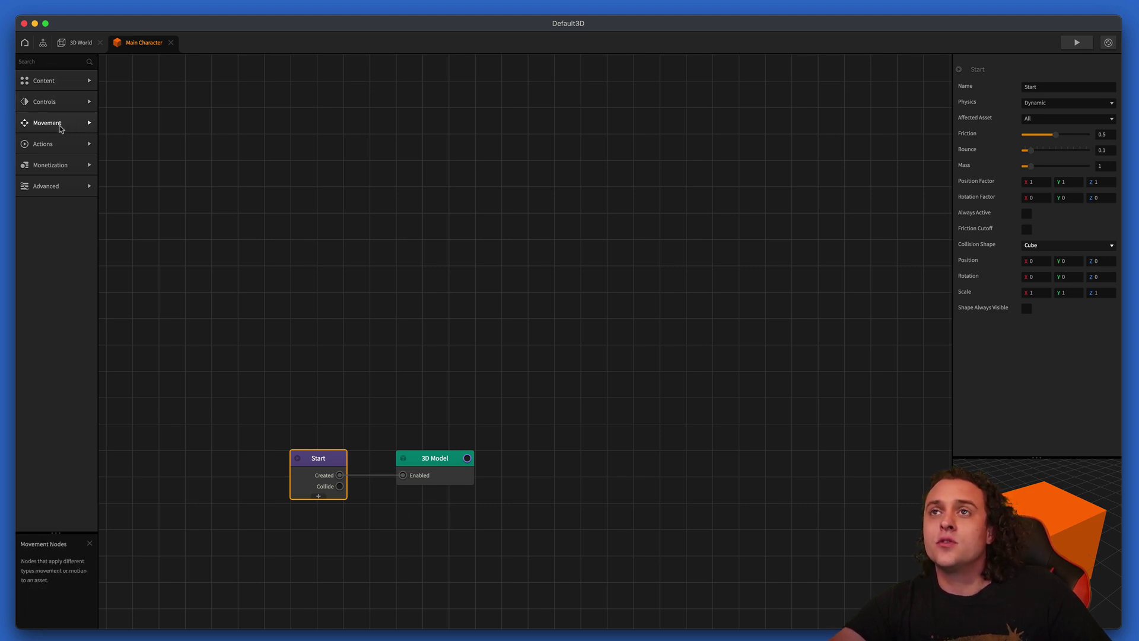
# - Add a 4 Way Swipe node wired from Start's Created output, plus four Keyboard Button nodes
pyautogui.click(82, 132)
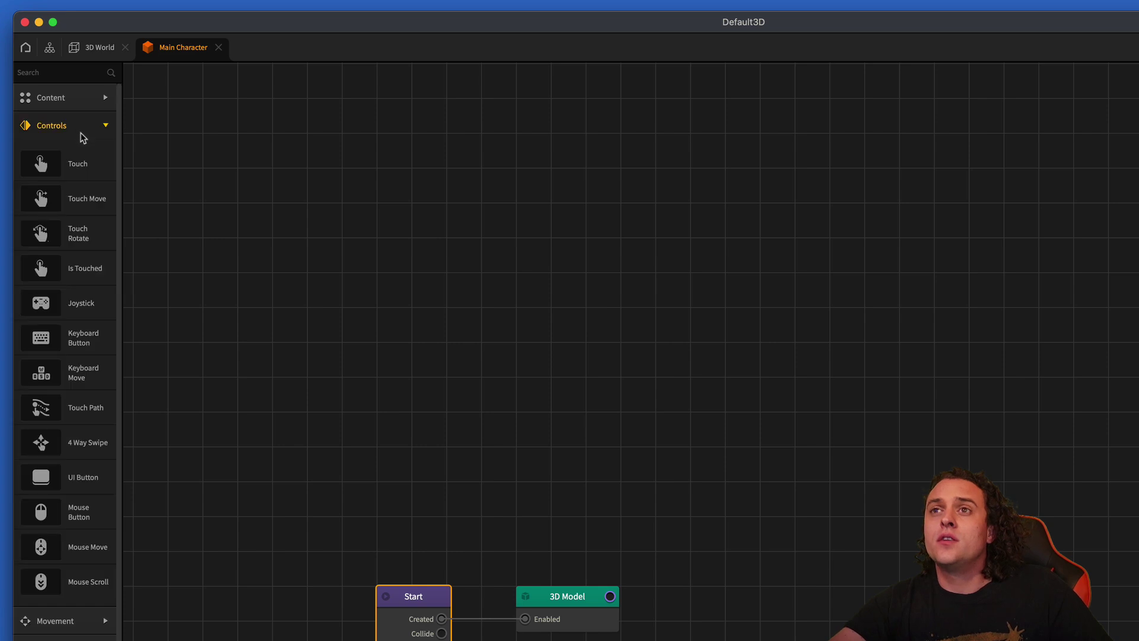
pyautogui.moveTo(86, 442); pyautogui.dragTo(551, 417)
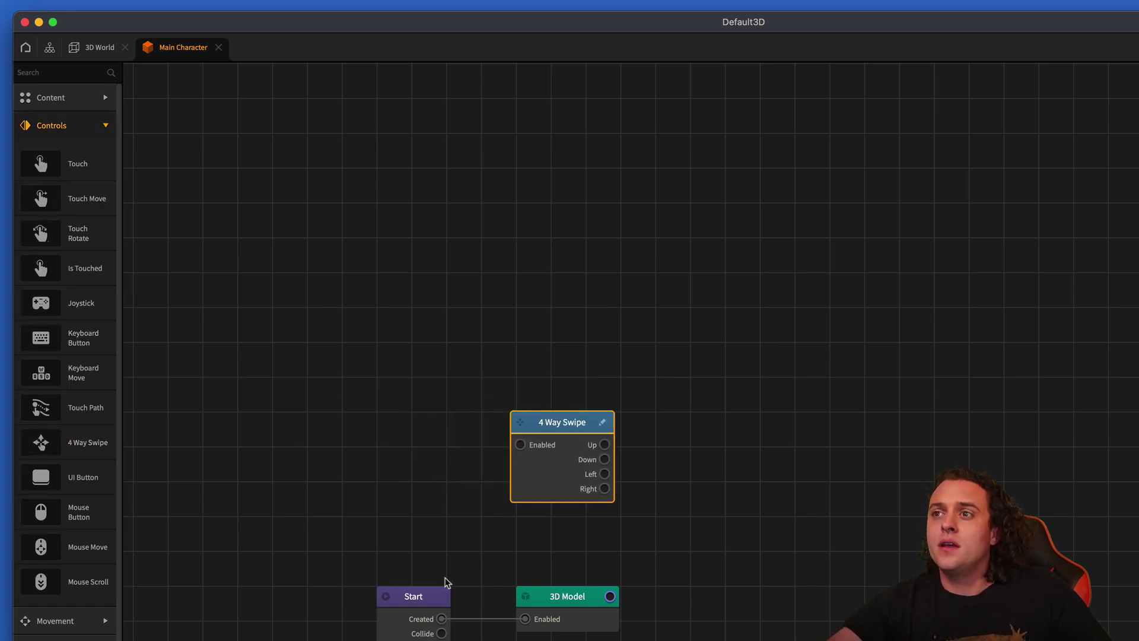
pyautogui.moveTo(442, 620); pyautogui.dragTo(521, 445)
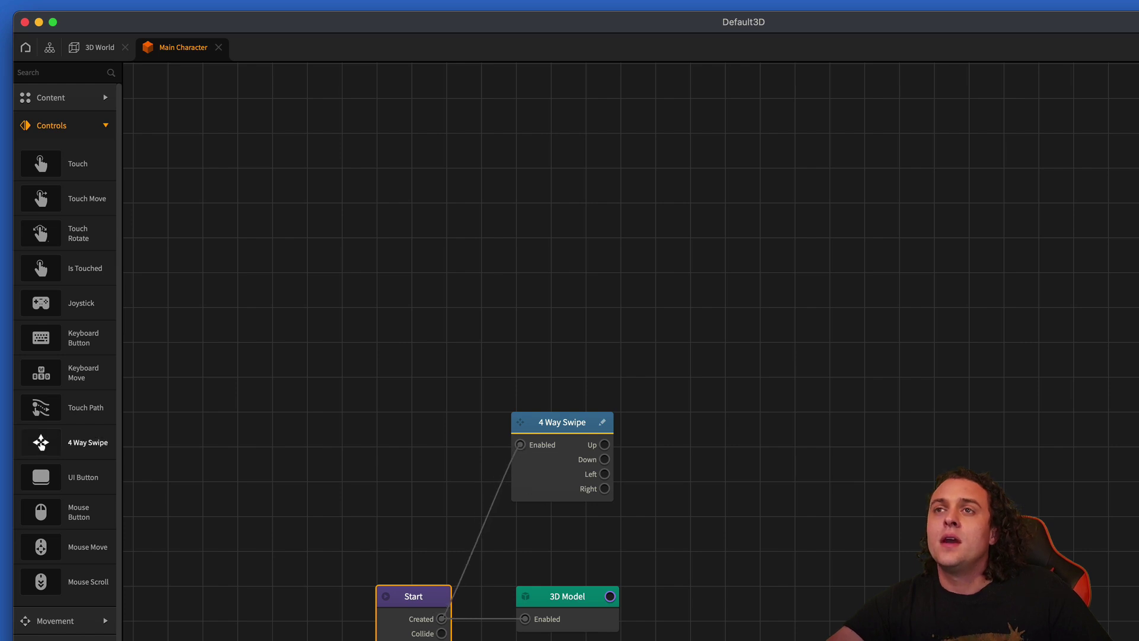
pyautogui.moveTo(86, 341); pyautogui.dragTo(559, 343)
pyautogui.hotkey('ctrl', 'd')
pyautogui.hotkey('ctrl', 'd')
pyautogui.hotkey('ctrl', 'd')
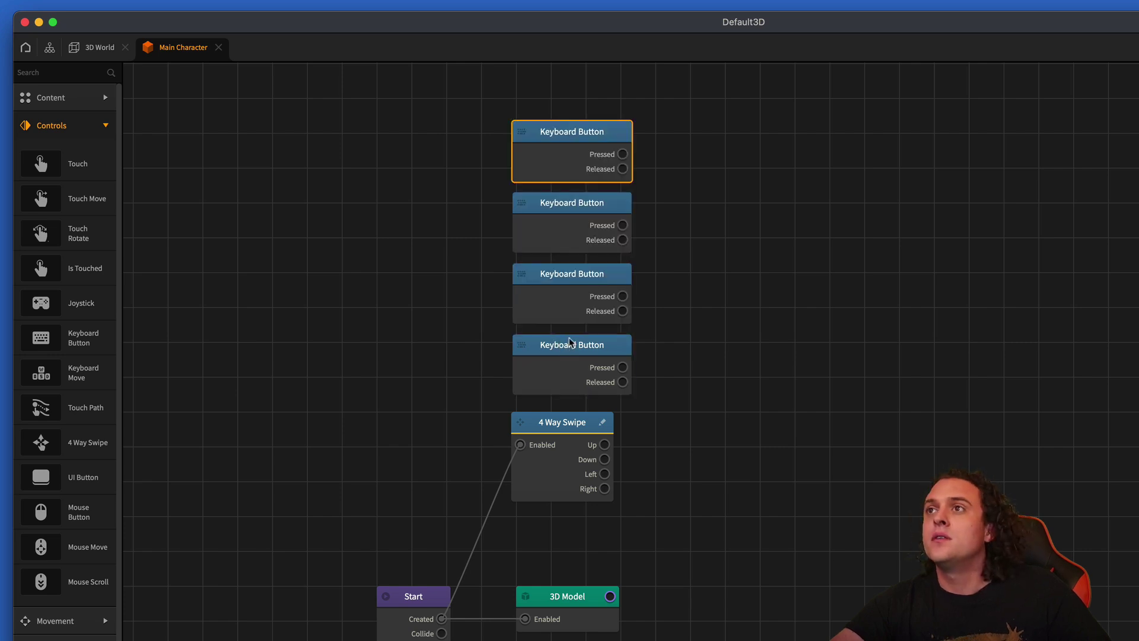
# - Add four Jump nodes from the Movement list
pyautogui.click(87, 129)
pyautogui.click(71, 153)
pyautogui.moveTo(59, 191); pyautogui.dragTo(778, 218)
pyautogui.press('super+d')
pyautogui.press('super+d')
pyautogui.press('super+d')
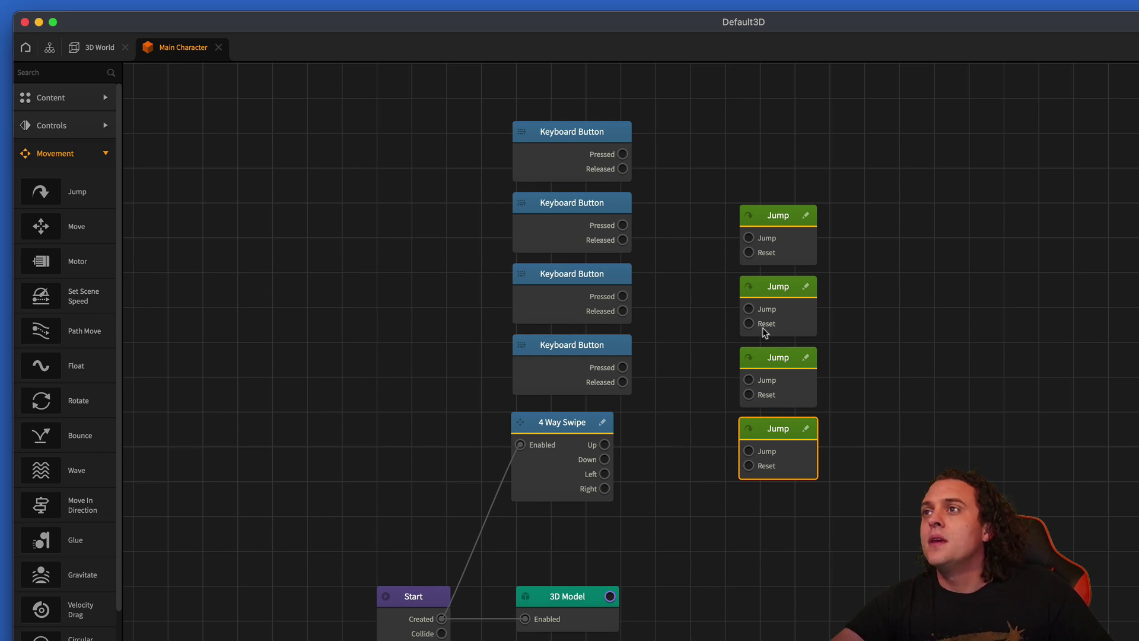
# - Give the top Jump node linear Z 15, zeroing its linear X, Y and angular forces
pyautogui.click(790, 241)
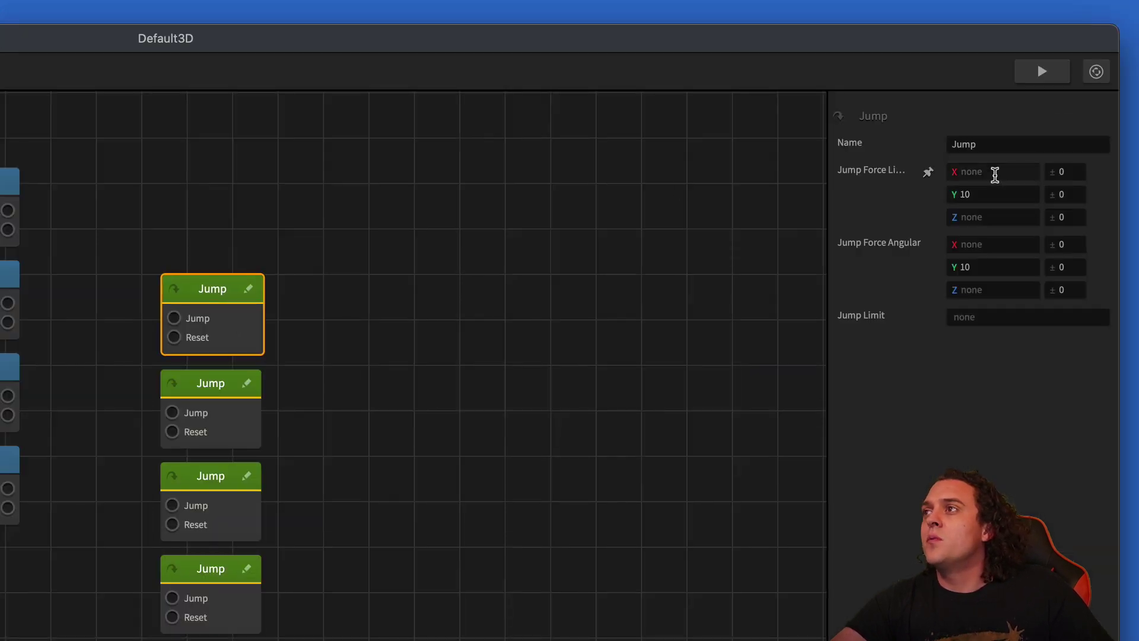
pyautogui.click(995, 175)
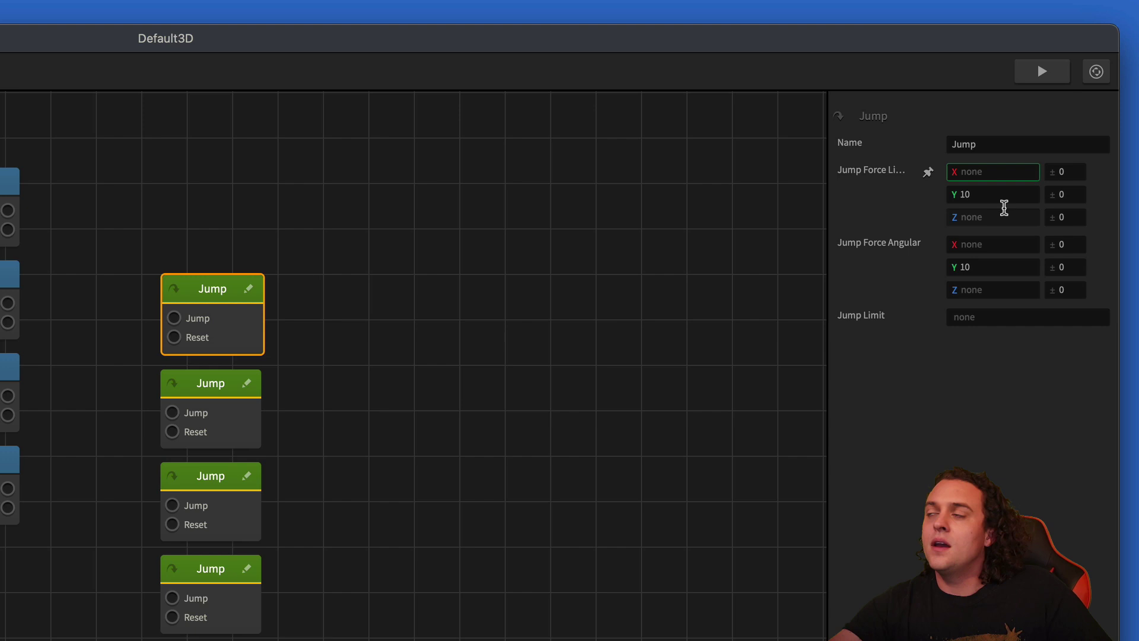
pyautogui.click(992, 218)
pyautogui.write('15')
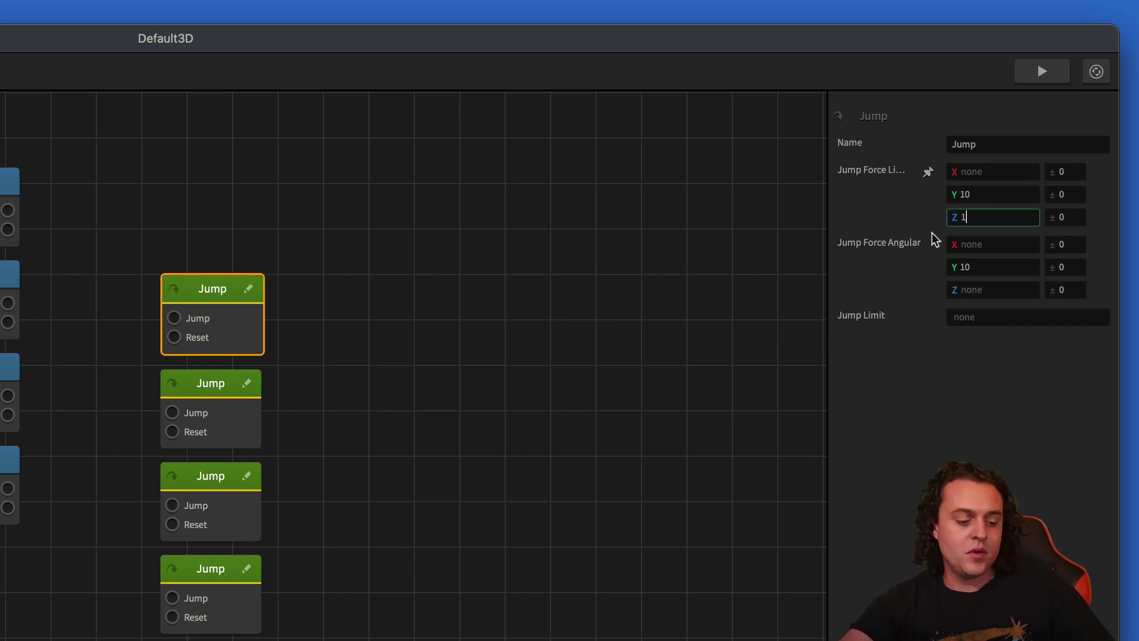
pyautogui.click(994, 196)
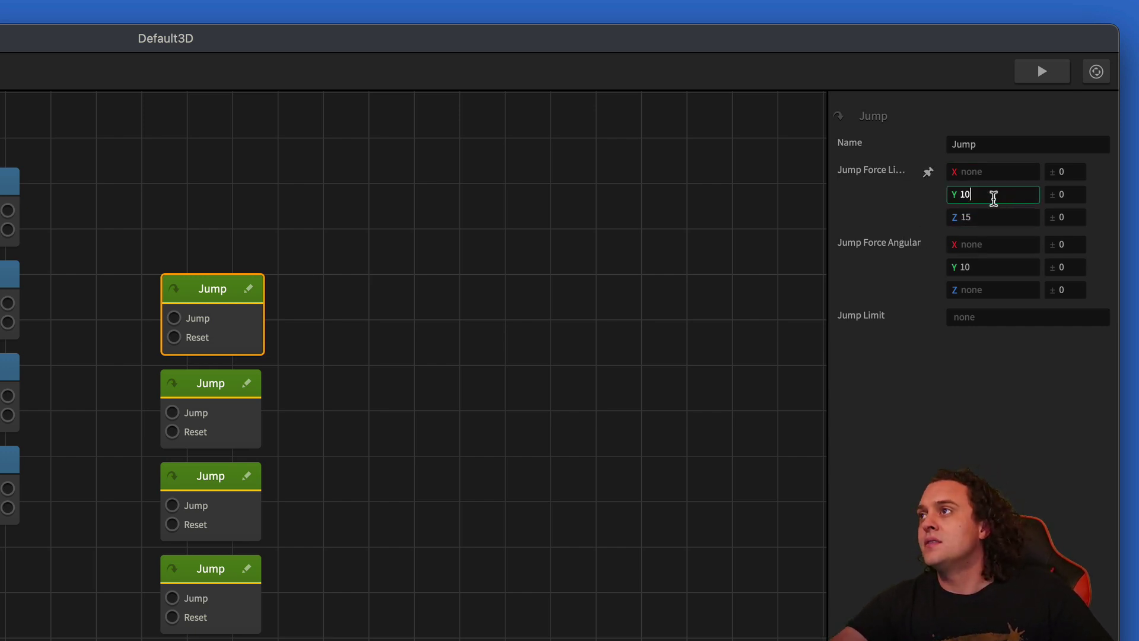
pyautogui.write('0')
pyautogui.press('Return')
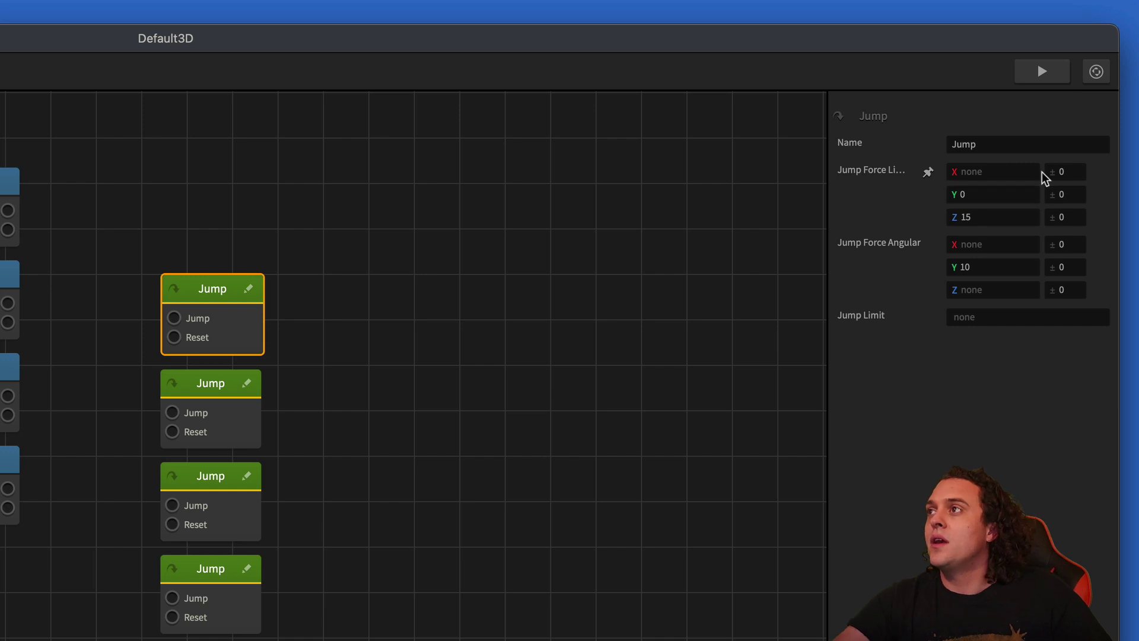
pyautogui.click(1020, 170)
pyautogui.write('0')
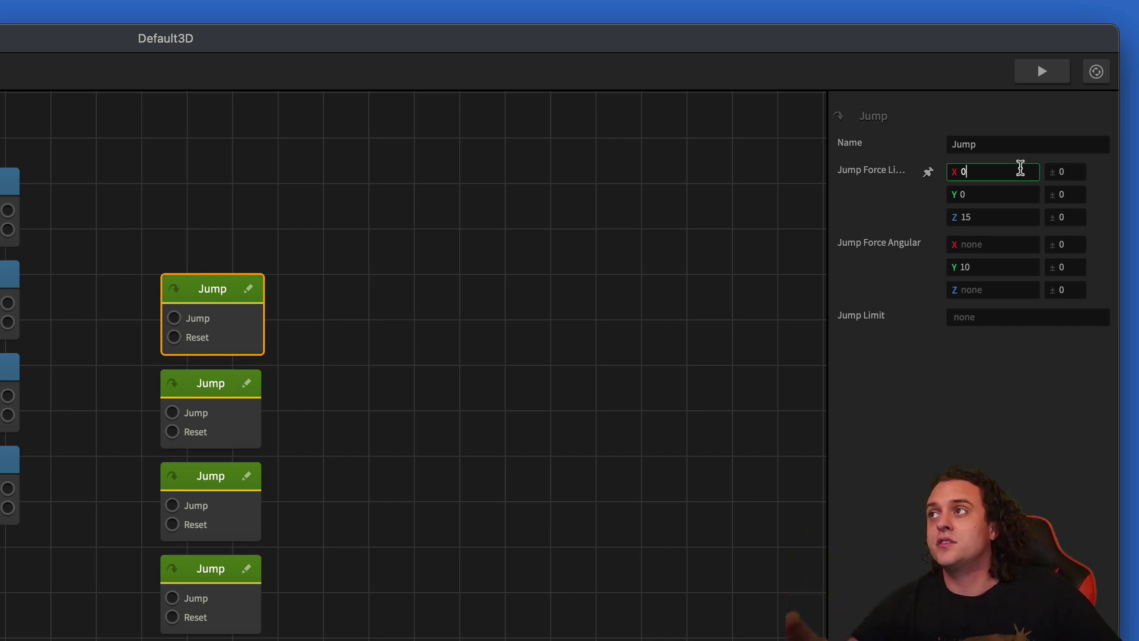
pyautogui.click(998, 245)
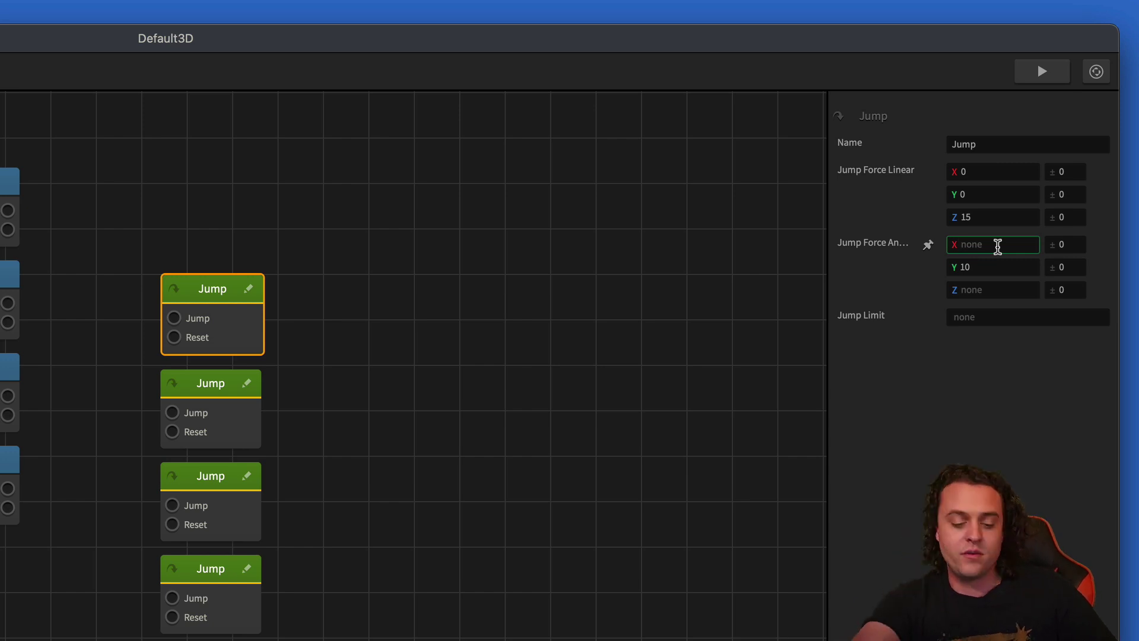
pyautogui.write('0')
pyautogui.press('Tab')
pyautogui.press('Tab')
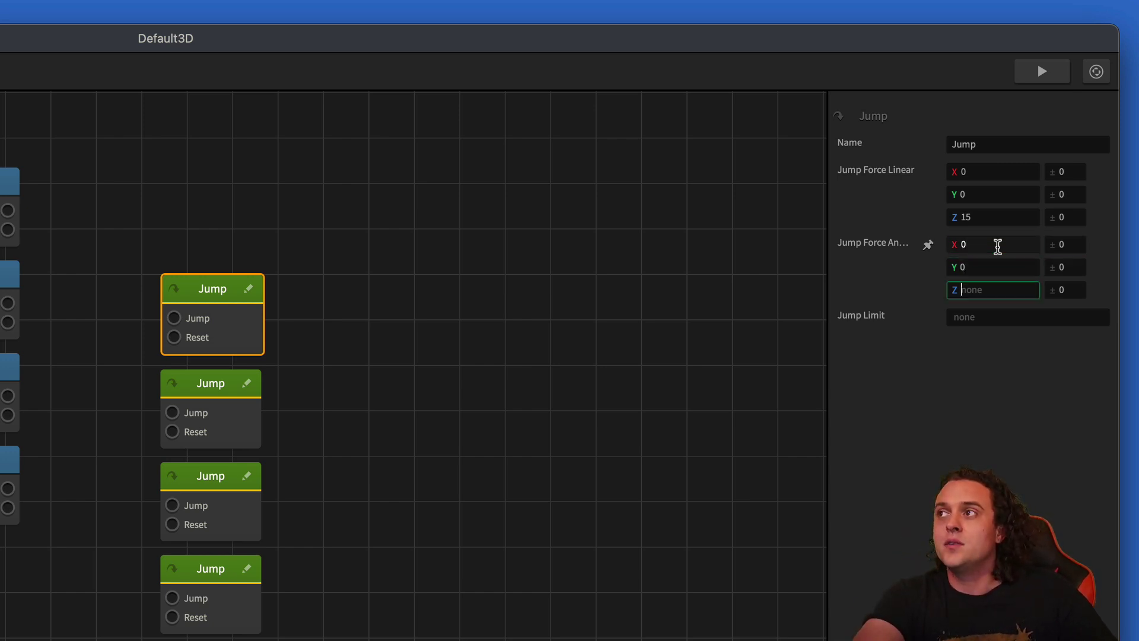
# - Give the second Jump node linear Z -15, zeroing linear X, Y and all angular forces
pyautogui.click(234, 415)
pyautogui.click(991, 172)
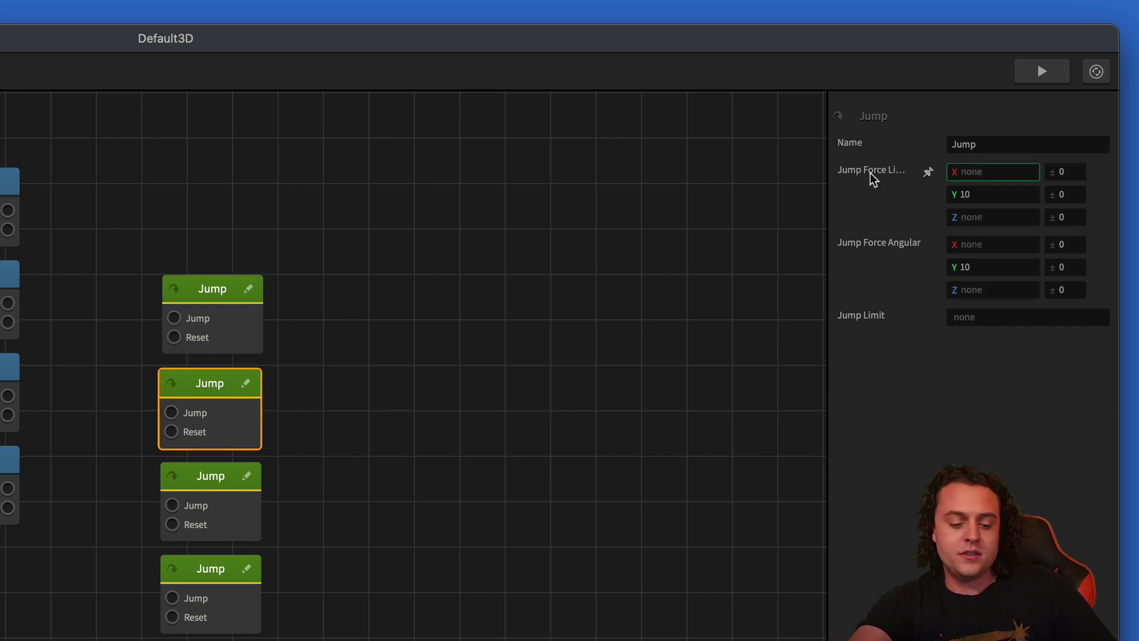
pyautogui.write('0')
pyautogui.press('Tab')
pyautogui.press('Tab')
pyautogui.write('0')
pyautogui.press('Tab')
pyautogui.press('Tab')
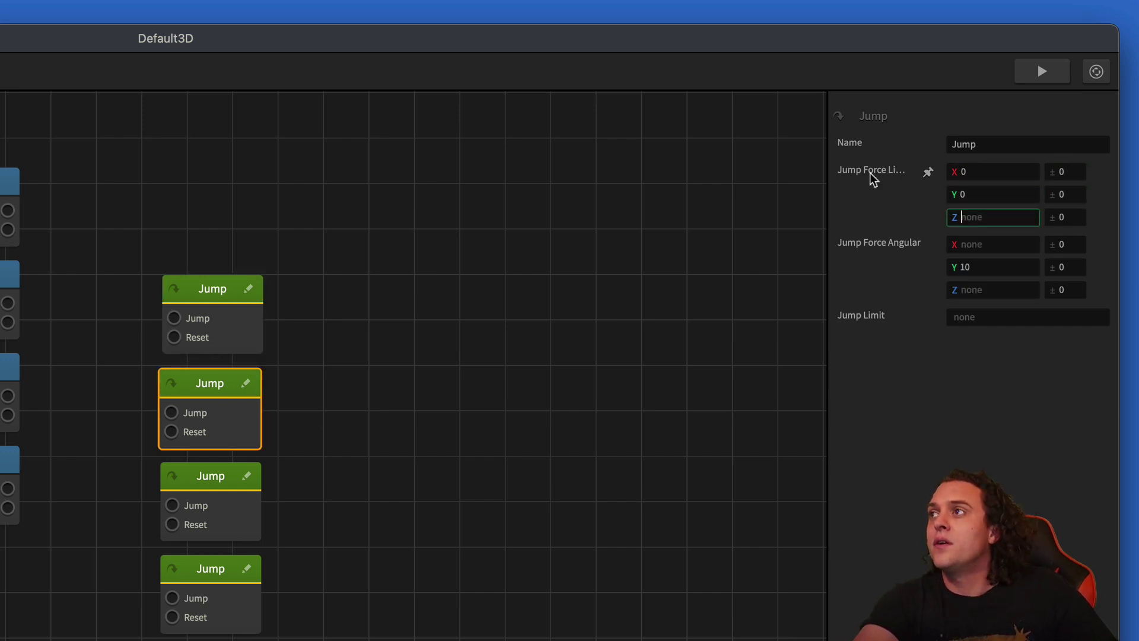
pyautogui.write('-15')
pyautogui.press('Tab')
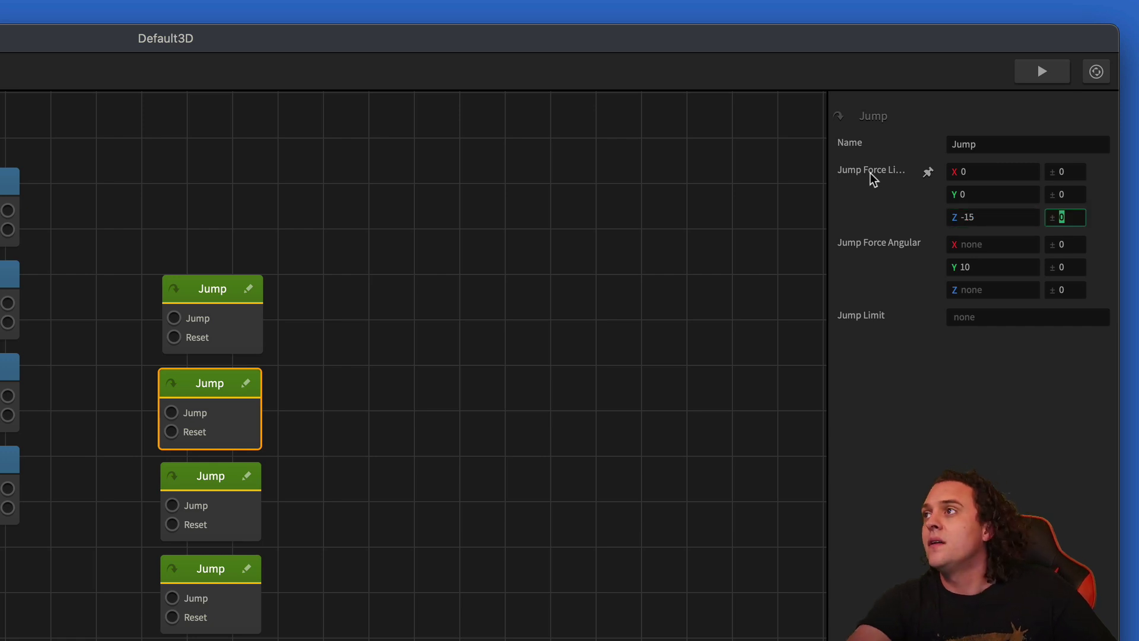
pyautogui.press('Tab')
pyautogui.write('0')
pyautogui.press('Tab')
pyautogui.press('Tab')
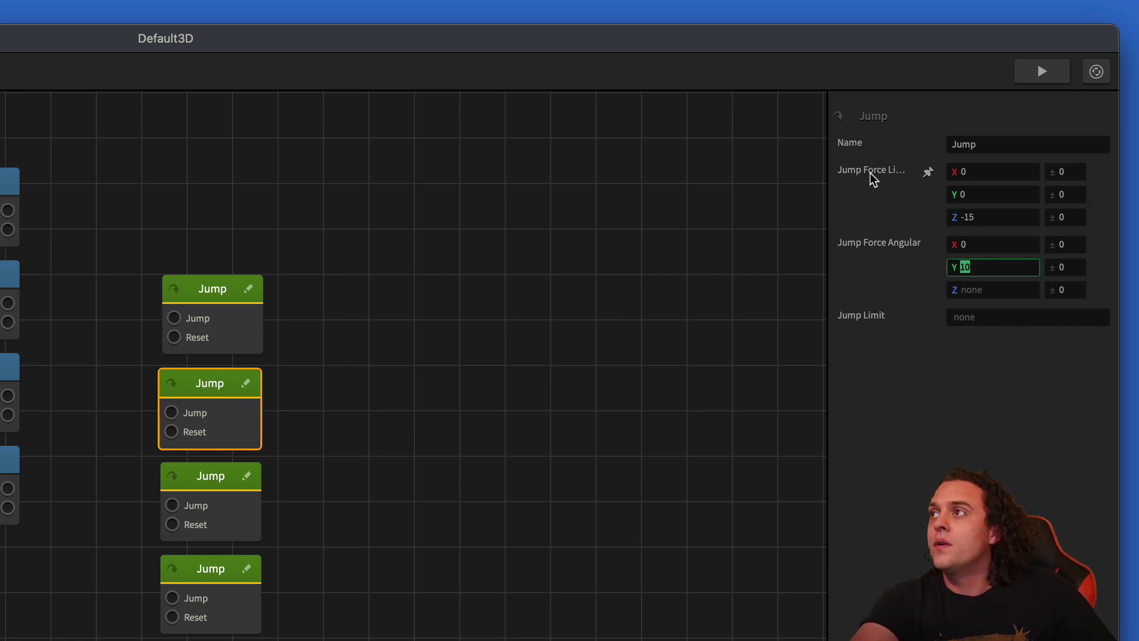
pyautogui.write('0')
pyautogui.press('Tab')
pyautogui.press('Tab')
pyautogui.write('0')
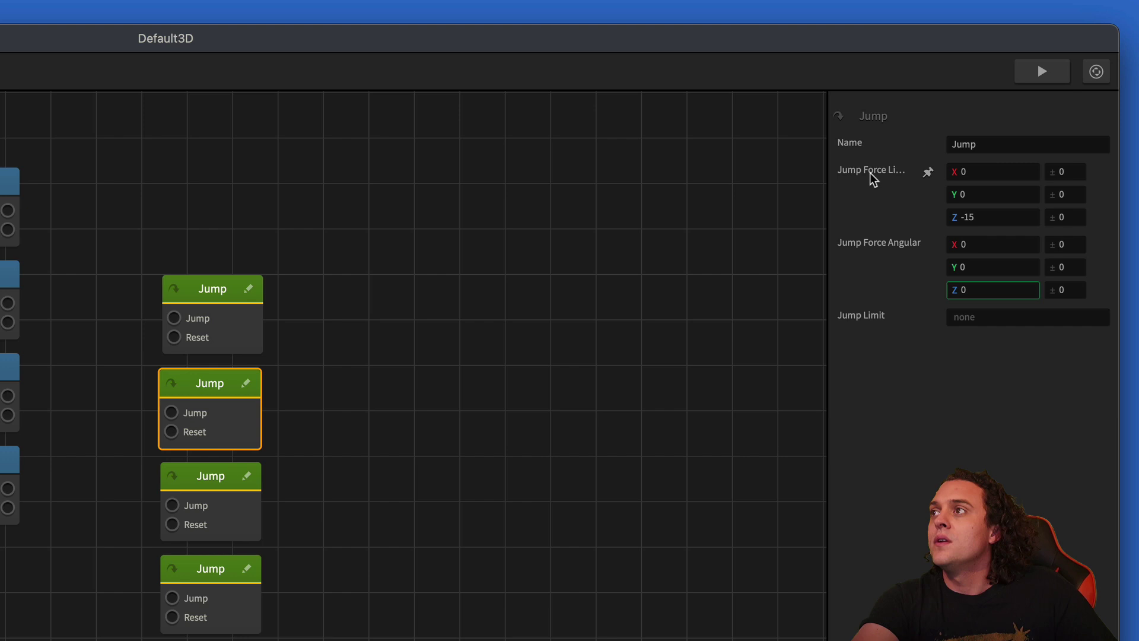
pyautogui.press('Tab')
# - Change linear Z to 20 on the first Jump node and -20 on the second
pyautogui.click(237, 323)
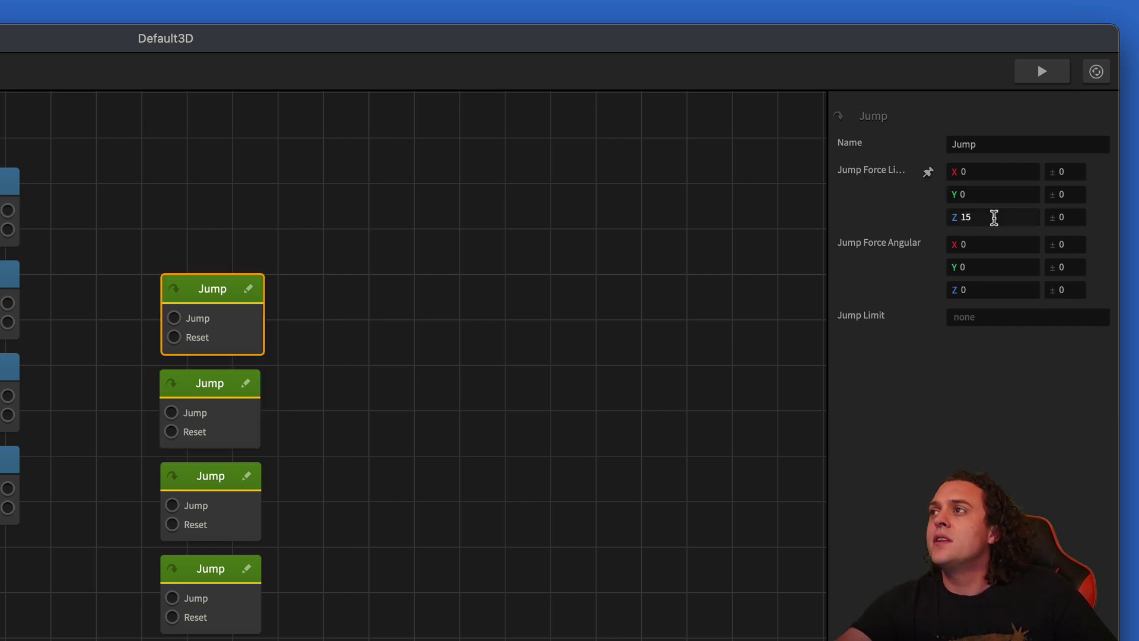
pyautogui.click(995, 218)
pyautogui.write('20')
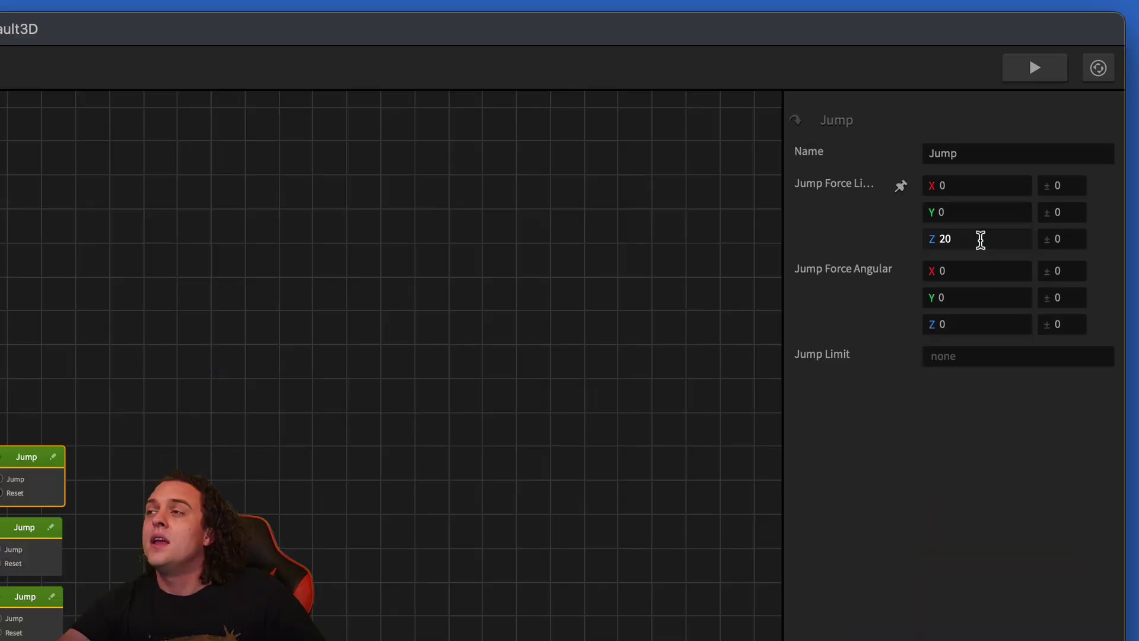
pyautogui.press('Return')
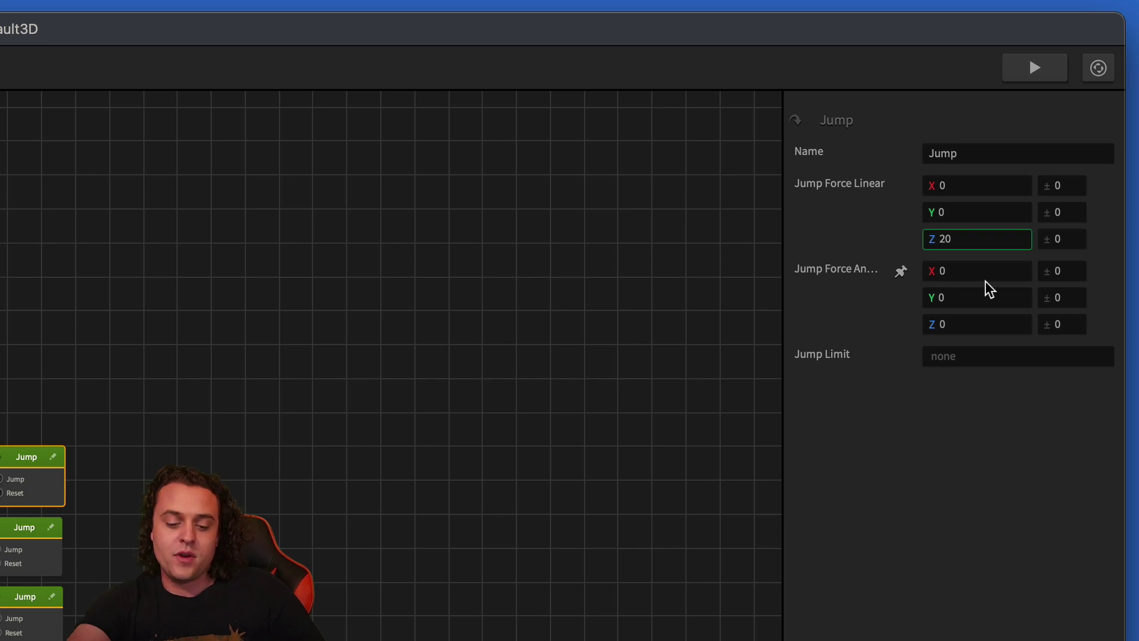
pyautogui.click(51, 544)
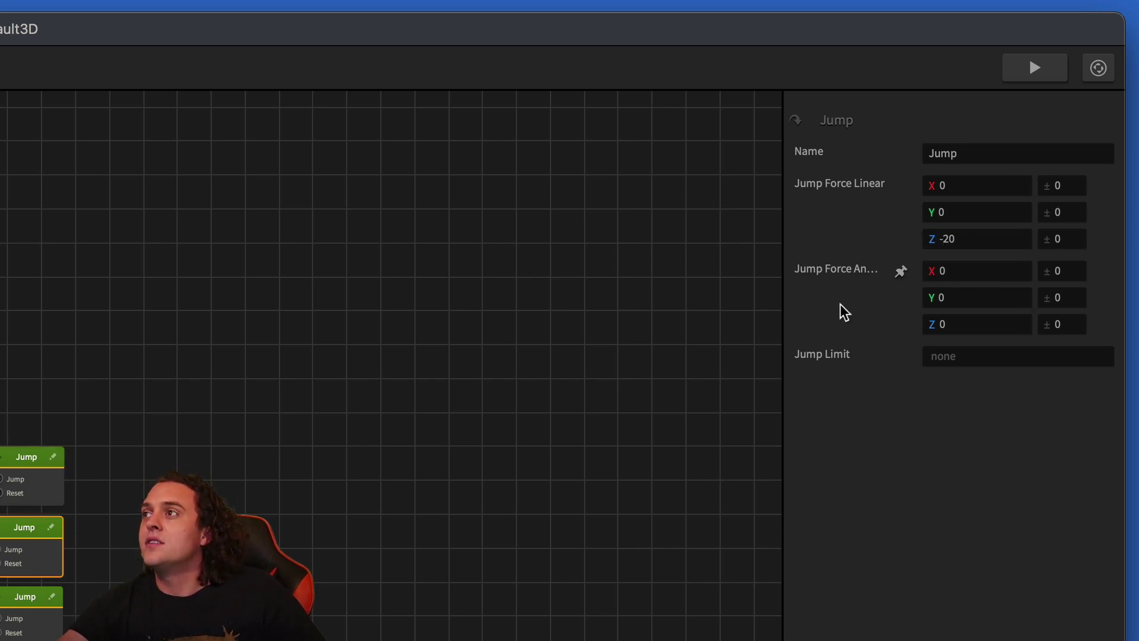
pyautogui.click(937, 239)
pyautogui.press('Delete')
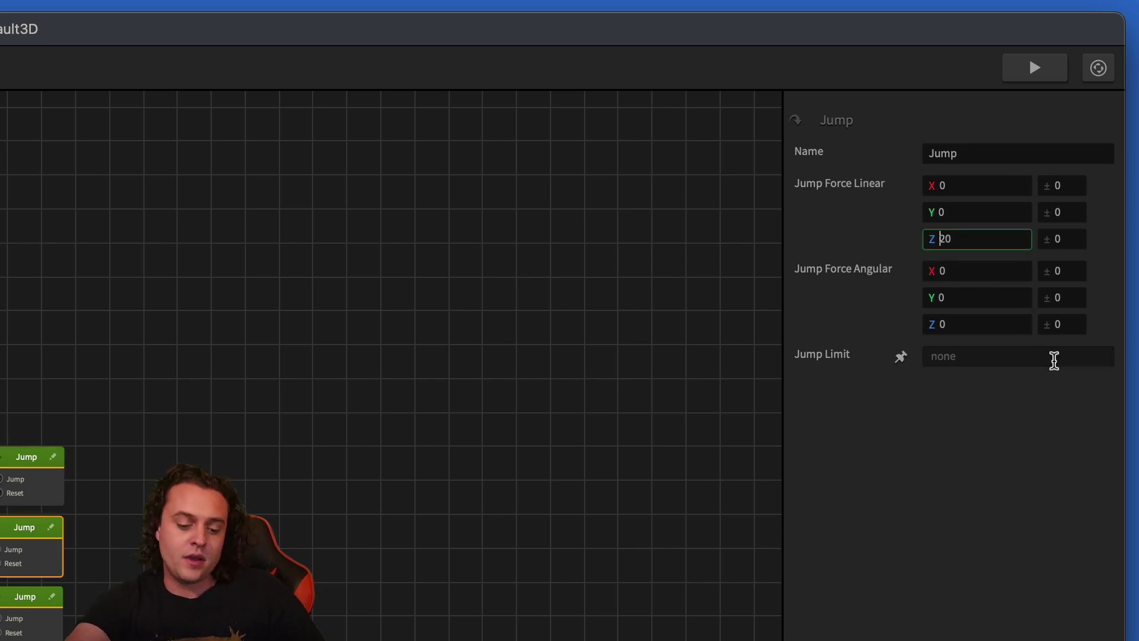
pyautogui.write('20')
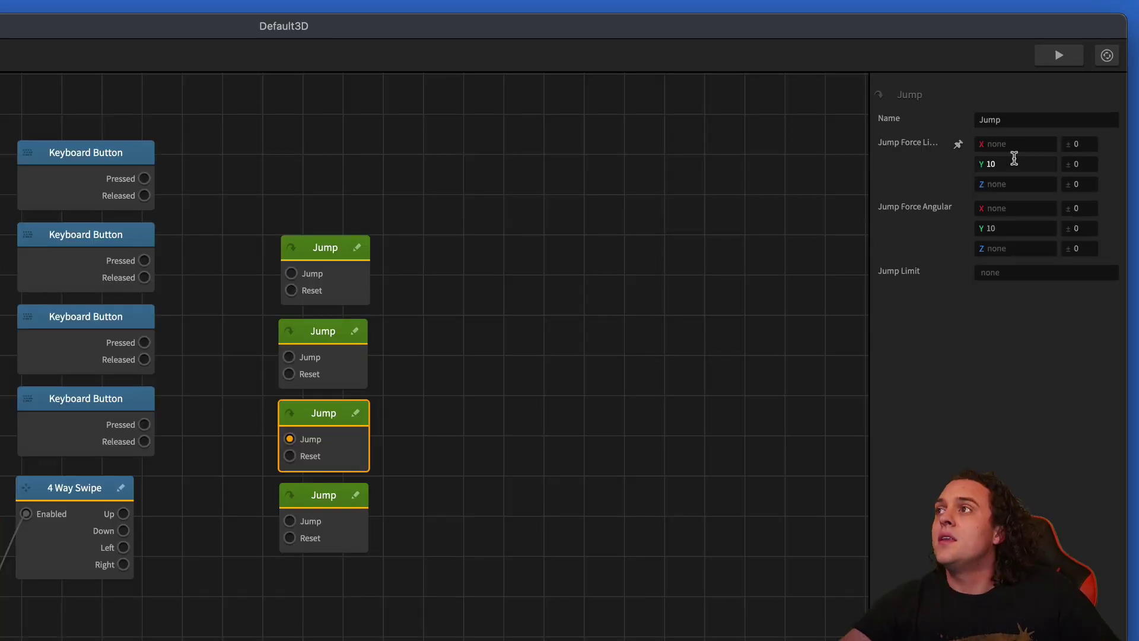
# - Set the third Jump node to linear X -20, with linear Y, Z and angular forces 0
pyautogui.click(1012, 144)
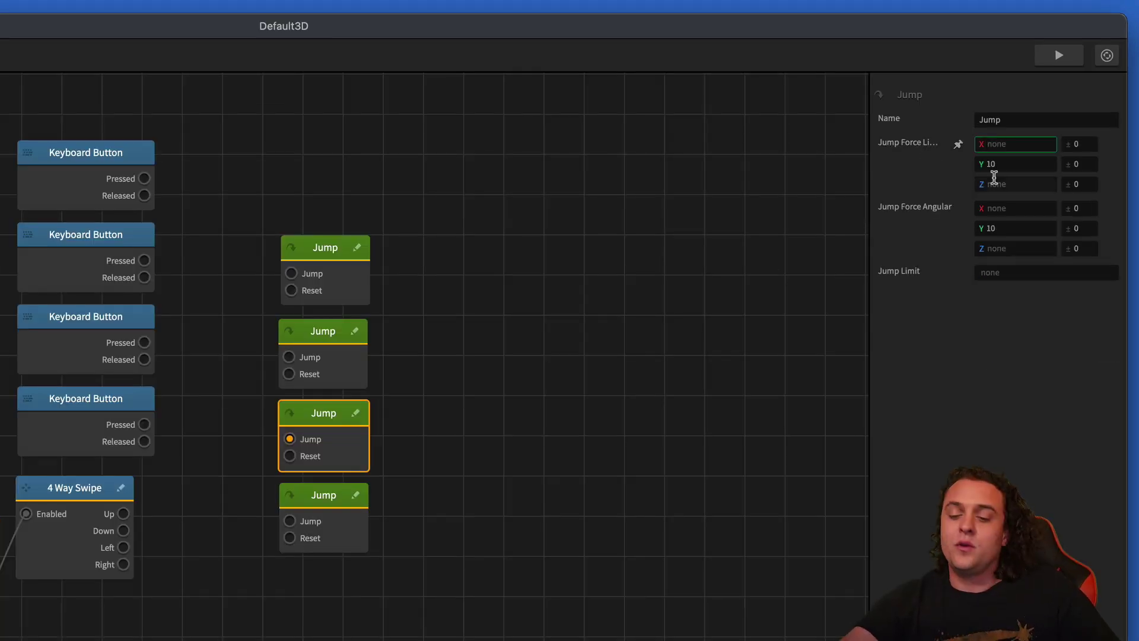
pyautogui.write('-20')
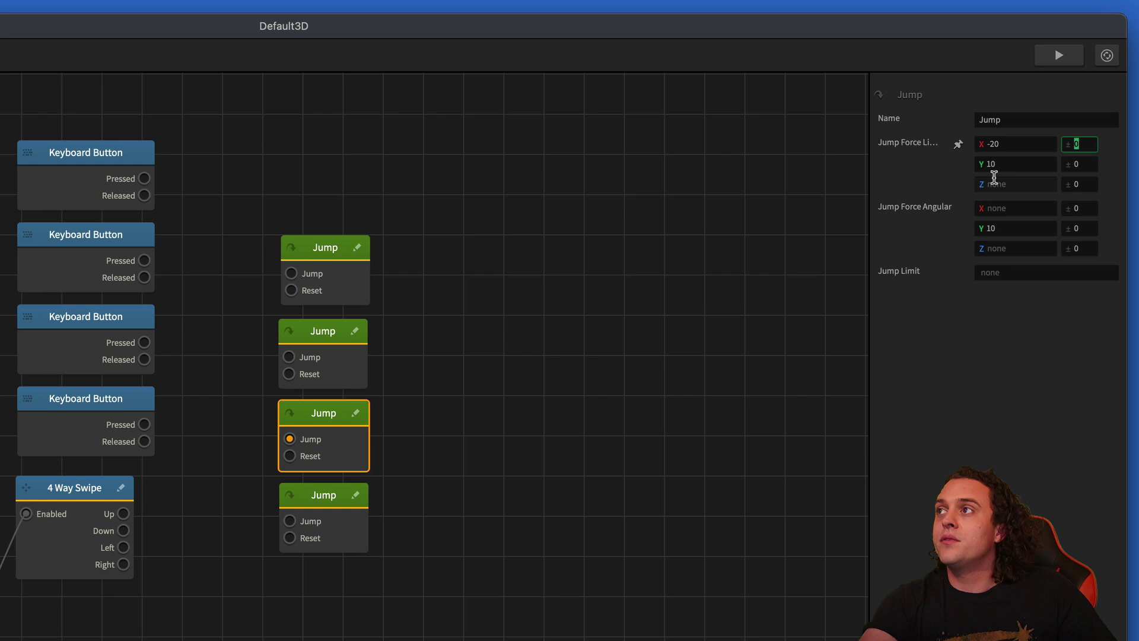
pyautogui.press('Tab')
pyautogui.write('0')
pyautogui.press('Tab')
pyautogui.press('Tab')
pyautogui.write('0')
pyautogui.press('Tab')
pyautogui.press('Tab')
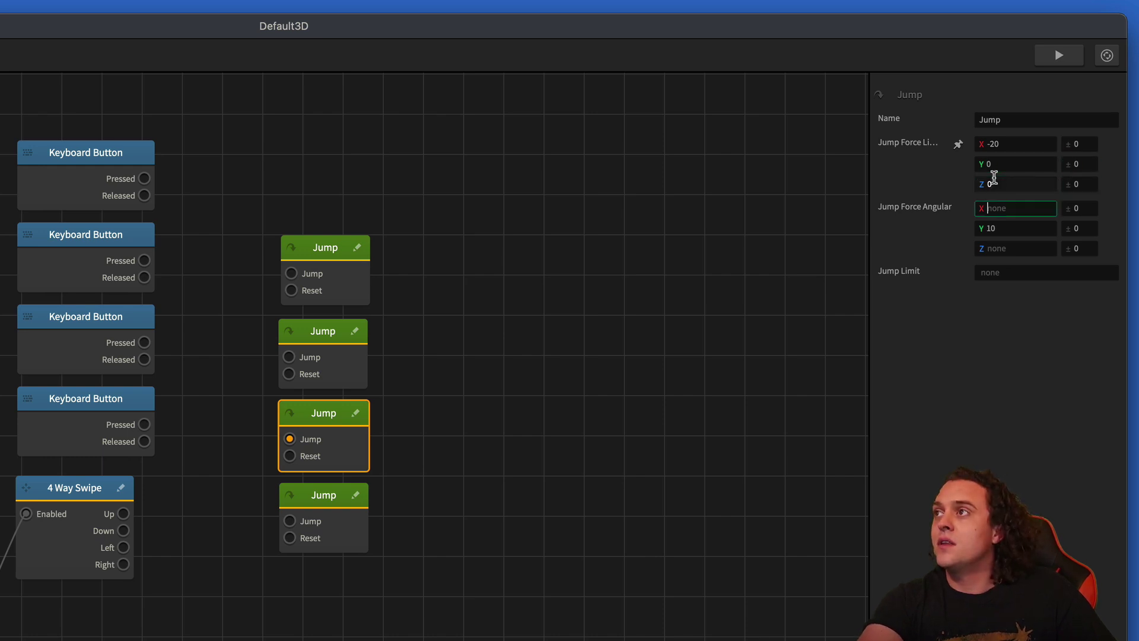
pyautogui.write('0')
pyautogui.press('Tab')
pyautogui.press('Tab')
pyautogui.write('0')
pyautogui.press('Tab')
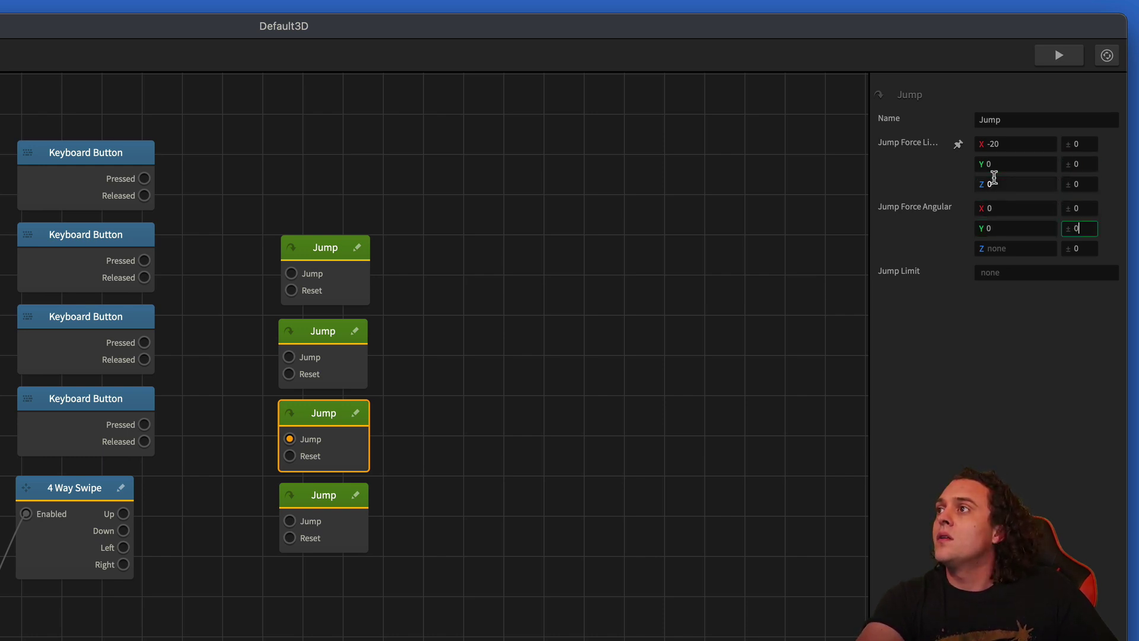
# - Set the fourth Jump node to linear X 20, with linear Y, Z and angular forces 0
pyautogui.click(343, 532)
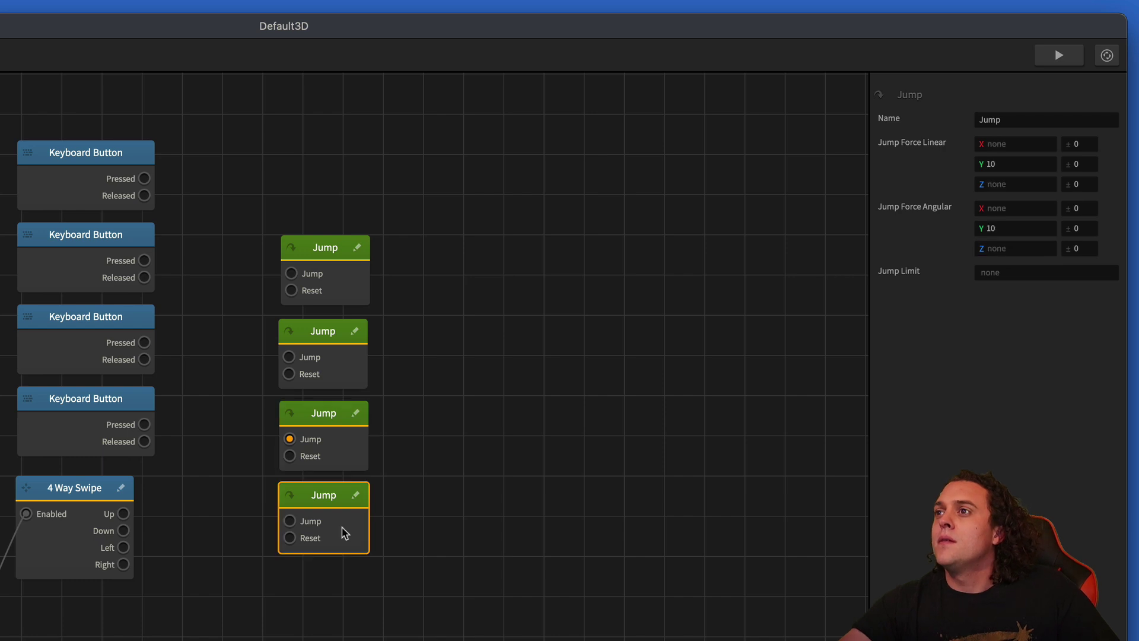
pyautogui.click(1024, 143)
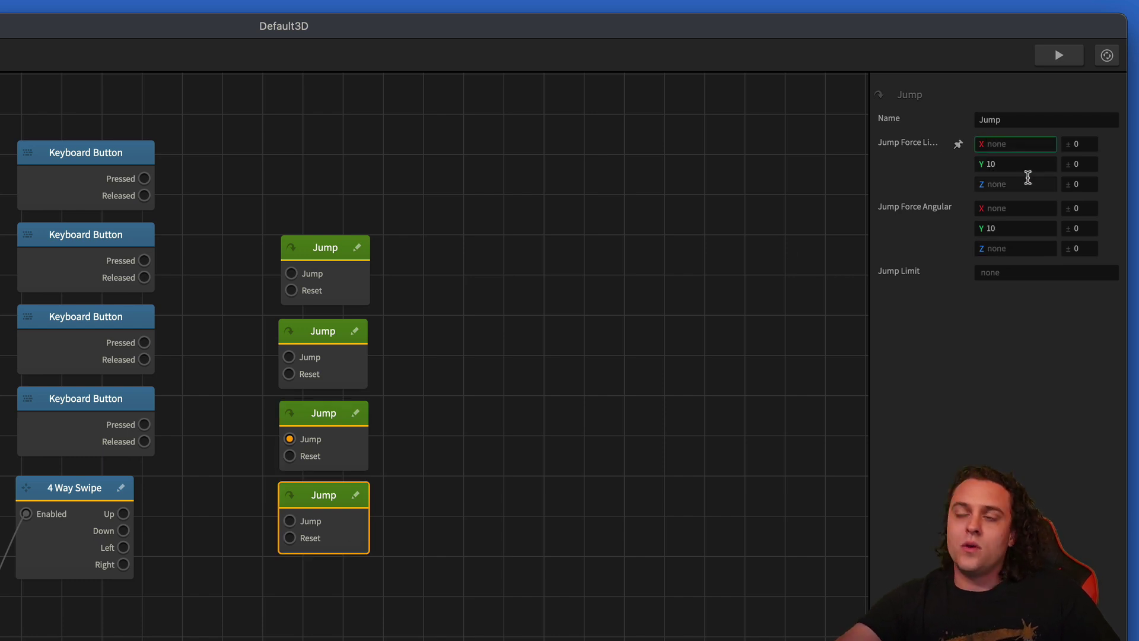
pyautogui.write('20')
pyautogui.press('Tab')
pyautogui.press('Tab')
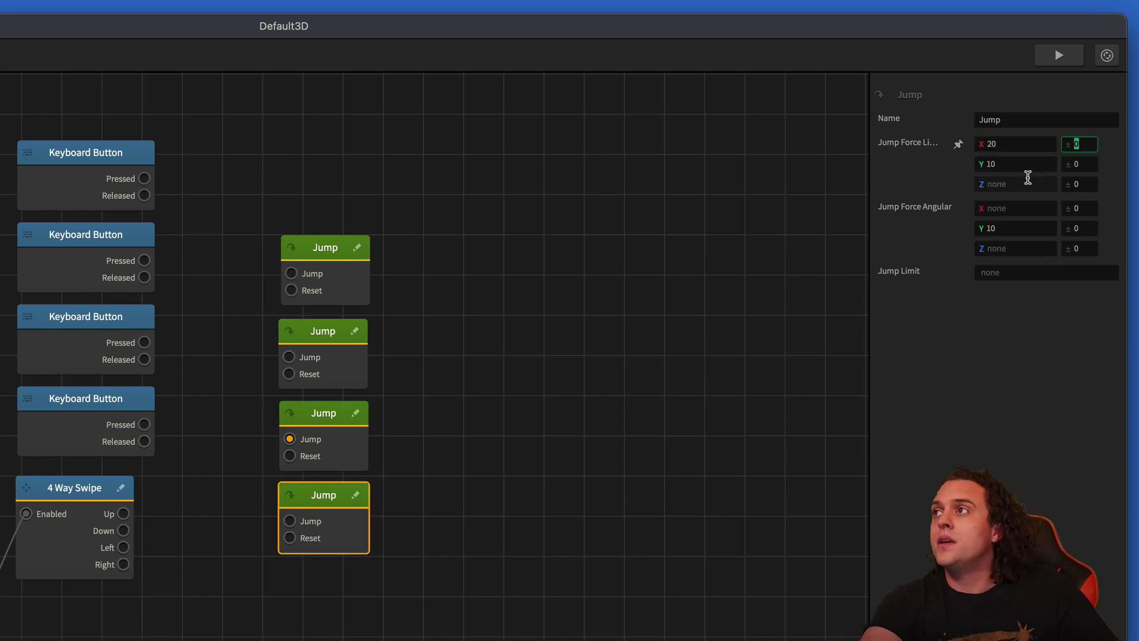
pyautogui.write('0')
pyautogui.press('Tab')
pyautogui.press('Tab')
pyautogui.write('0')
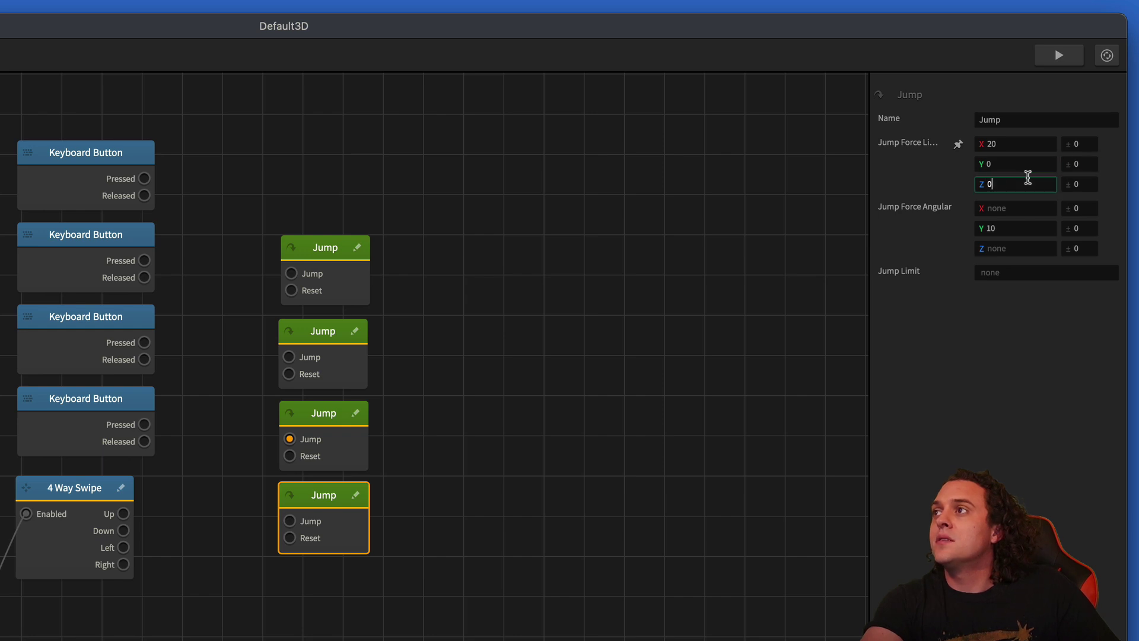
pyautogui.press('Tab')
pyautogui.write('0')
pyautogui.press('Tab')
pyautogui.press('Tab')
pyautogui.write('0')
pyautogui.press('Tab')
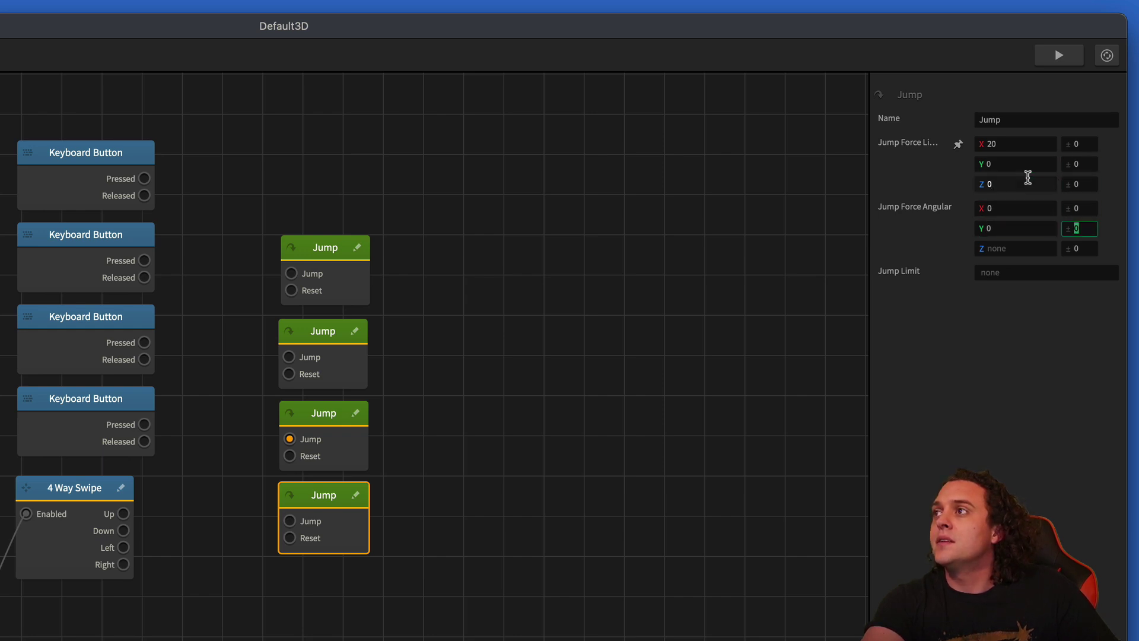
pyautogui.press('Tab')
pyautogui.write('0')
pyautogui.click(906, 493)
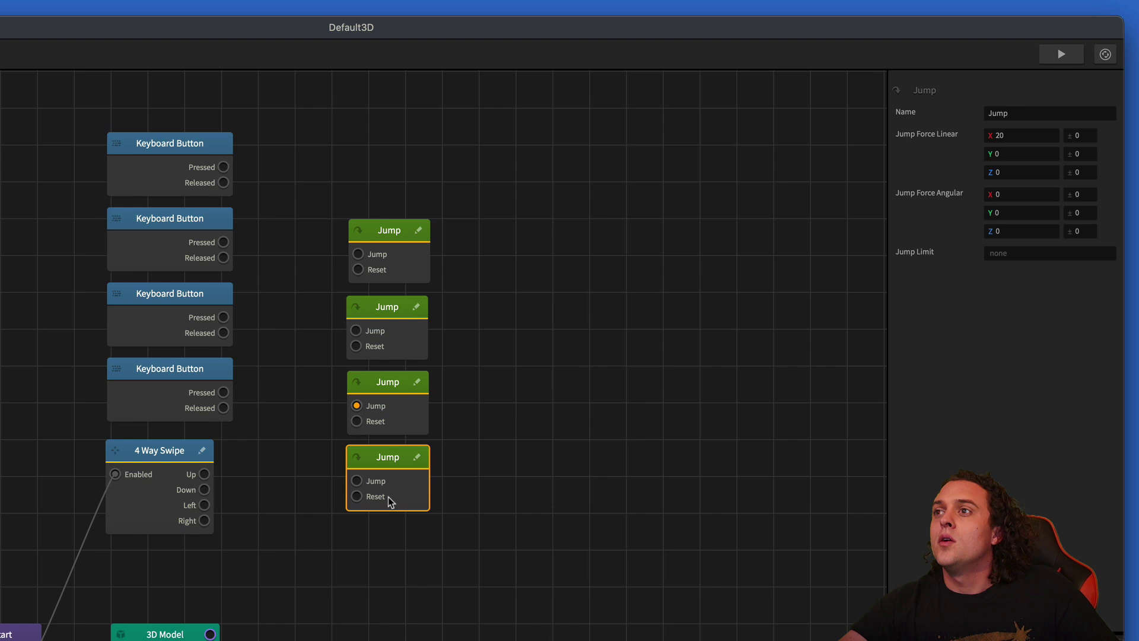
# - Wire the 4 Way Swipe's Up, Down, Left and Right outputs to Jump nodes 1–4 in order
pyautogui.click(363, 417)
pyautogui.click(271, 474)
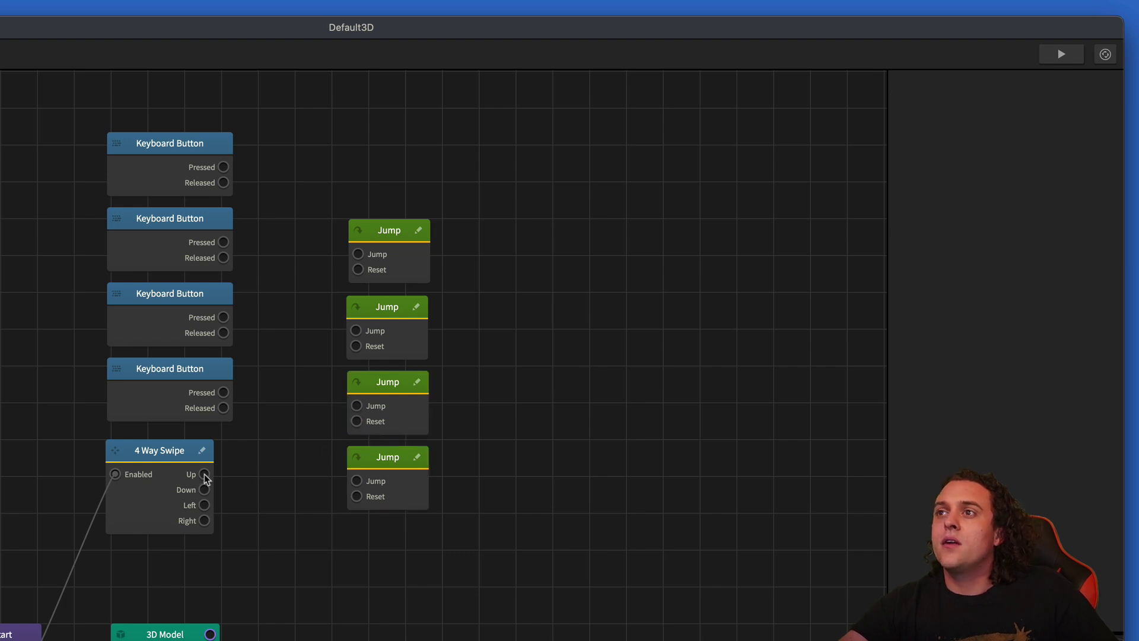
pyautogui.moveTo(205, 475); pyautogui.dragTo(358, 254)
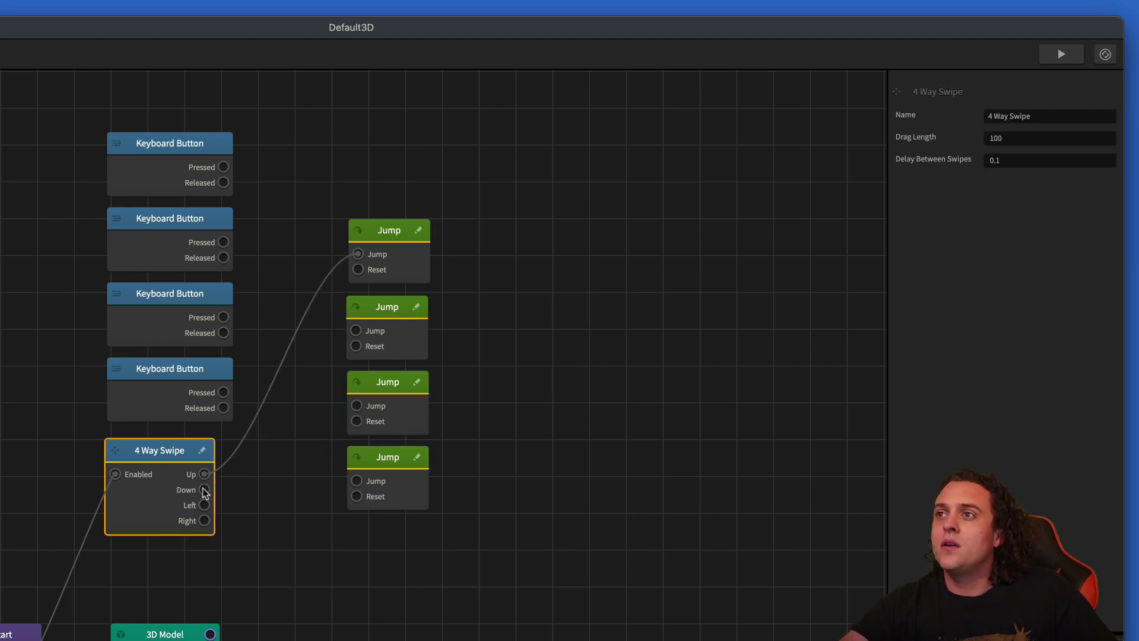
pyautogui.moveTo(204, 490); pyautogui.dragTo(356, 331)
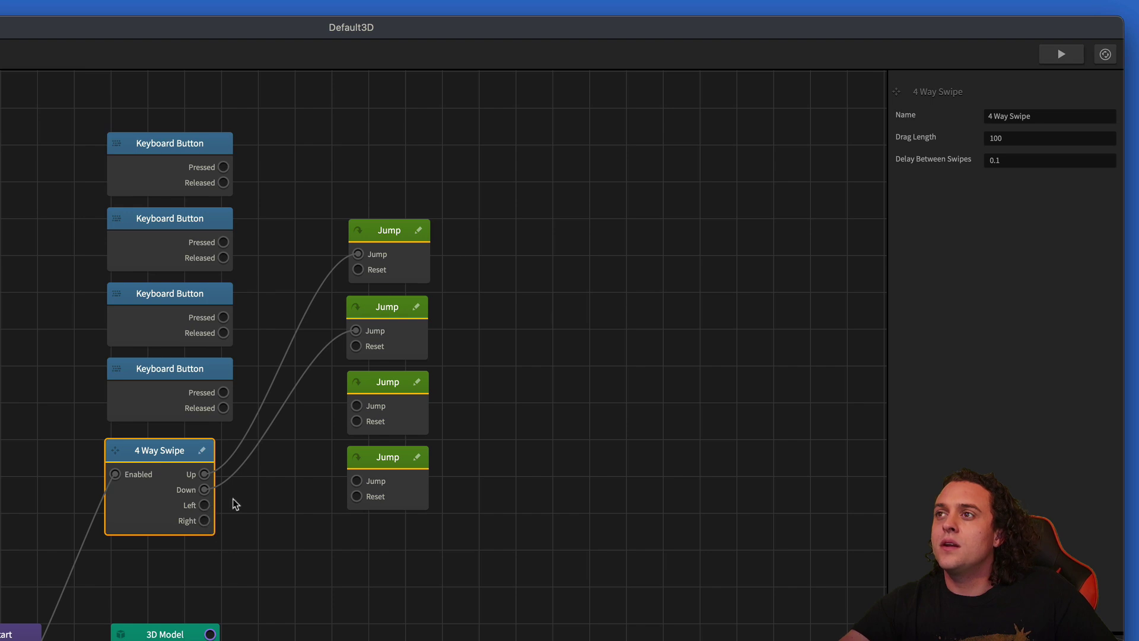
pyautogui.moveTo(205, 505); pyautogui.dragTo(356, 405)
pyautogui.moveTo(204, 521); pyautogui.dragTo(357, 482)
# - Bind the Keyboard Button nodes to arrow keys: first Up, second Down, fourth Right
pyautogui.click(166, 191)
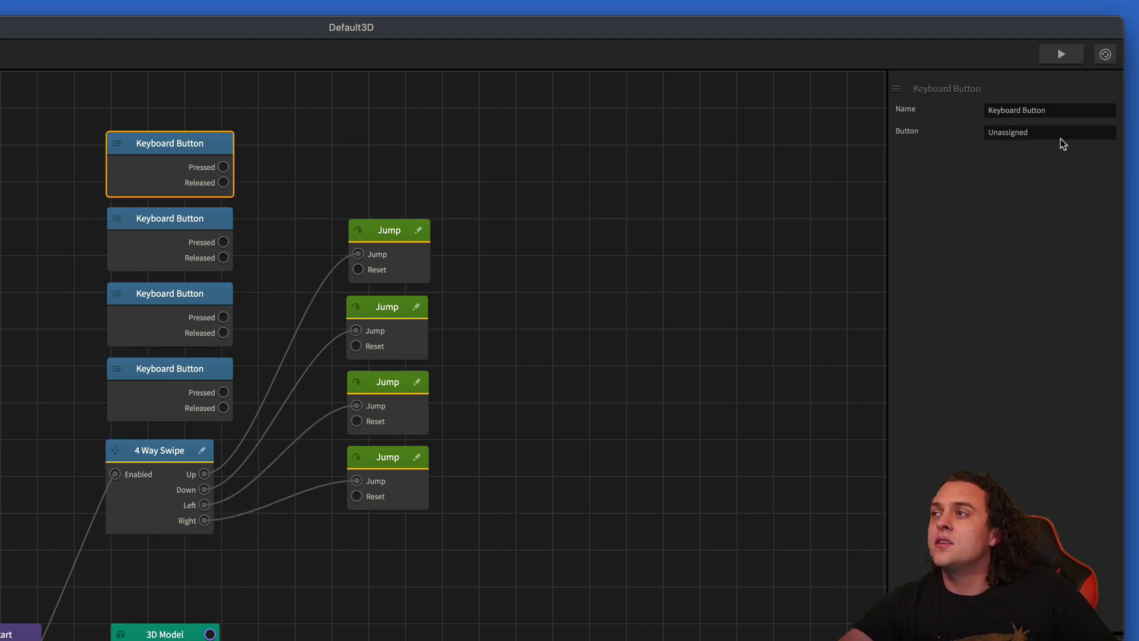
pyautogui.moveTo(1061, 136); pyautogui.dragTo(832, 125)
pyautogui.press('Up')
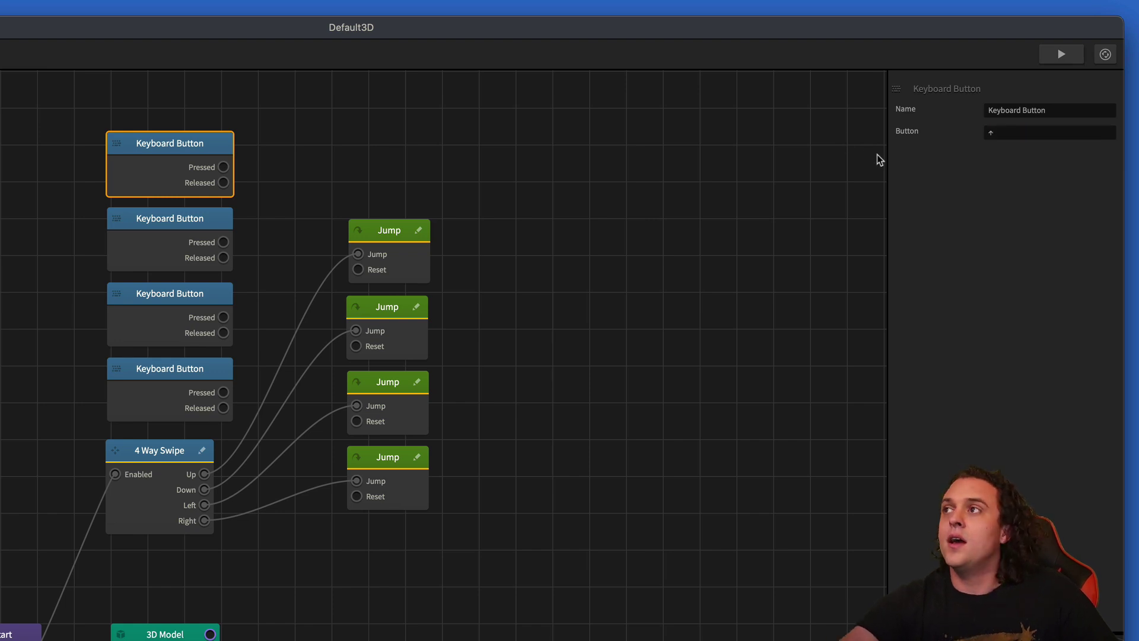
pyautogui.click(173, 228)
pyautogui.moveTo(1065, 138); pyautogui.dragTo(899, 133)
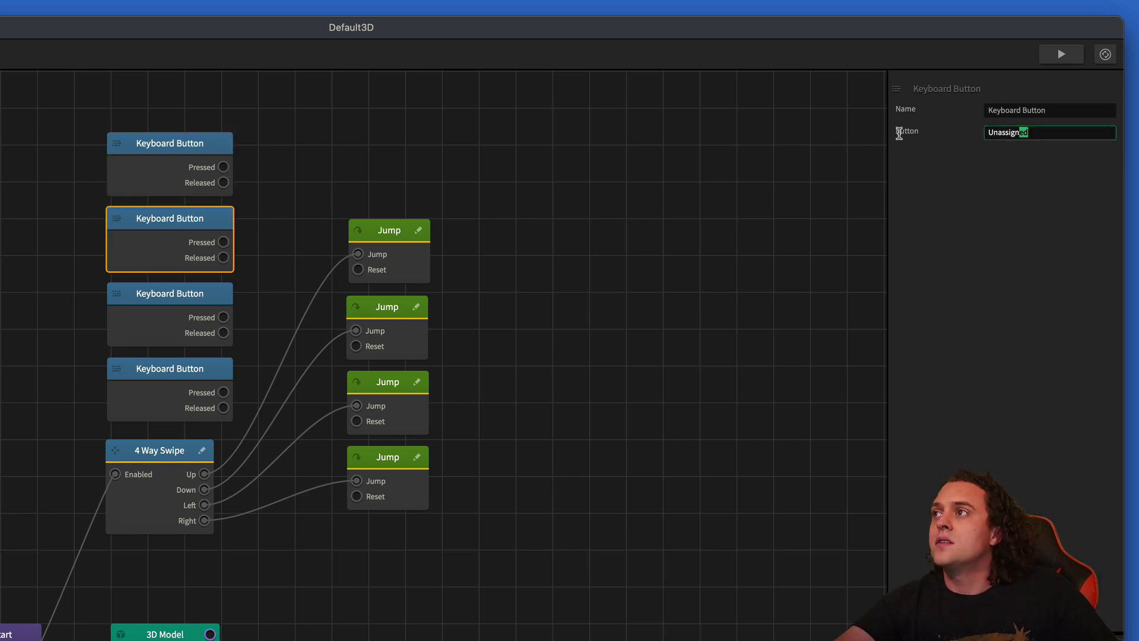
pyautogui.press('Down')
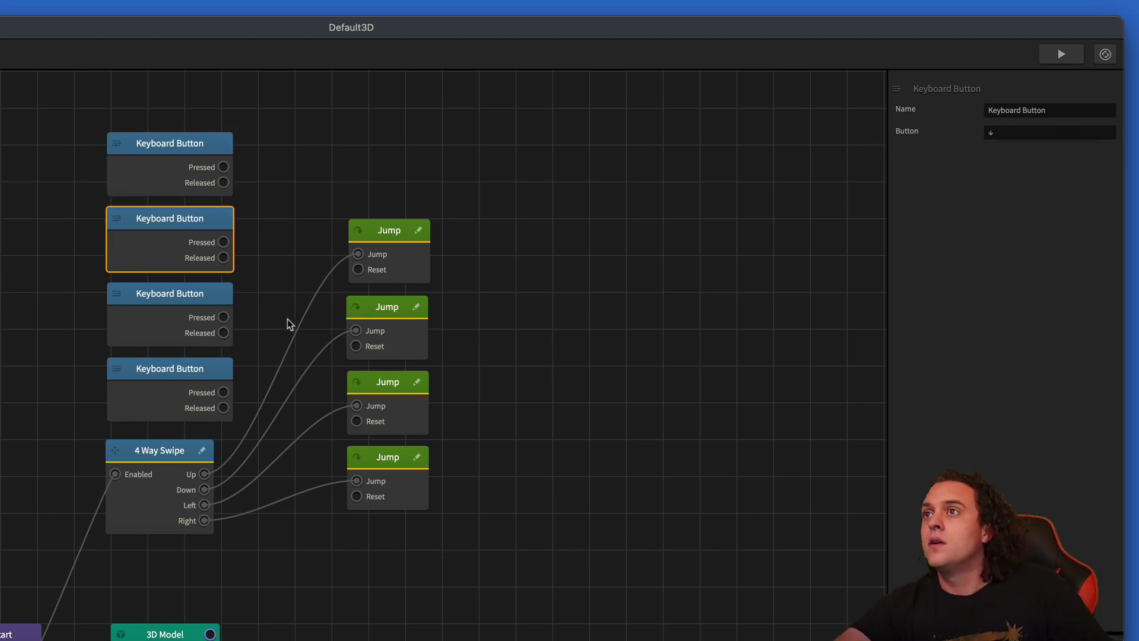
pyautogui.click(153, 320)
pyautogui.moveTo(1015, 144); pyautogui.dragTo(828, 122)
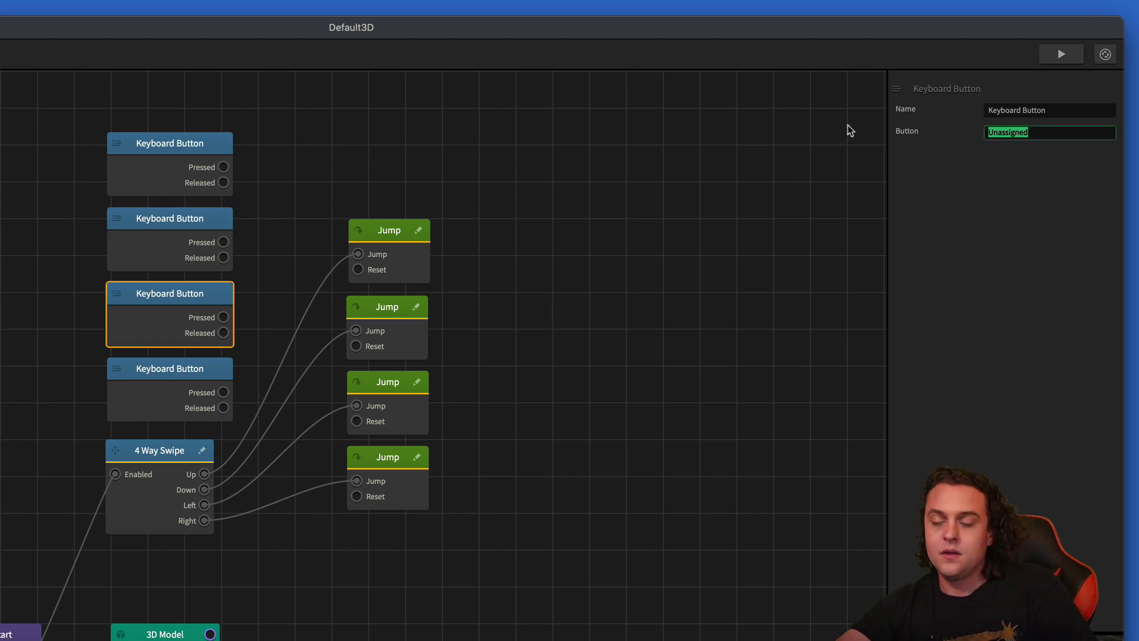
pyautogui.click(166, 381)
pyautogui.click(1046, 137)
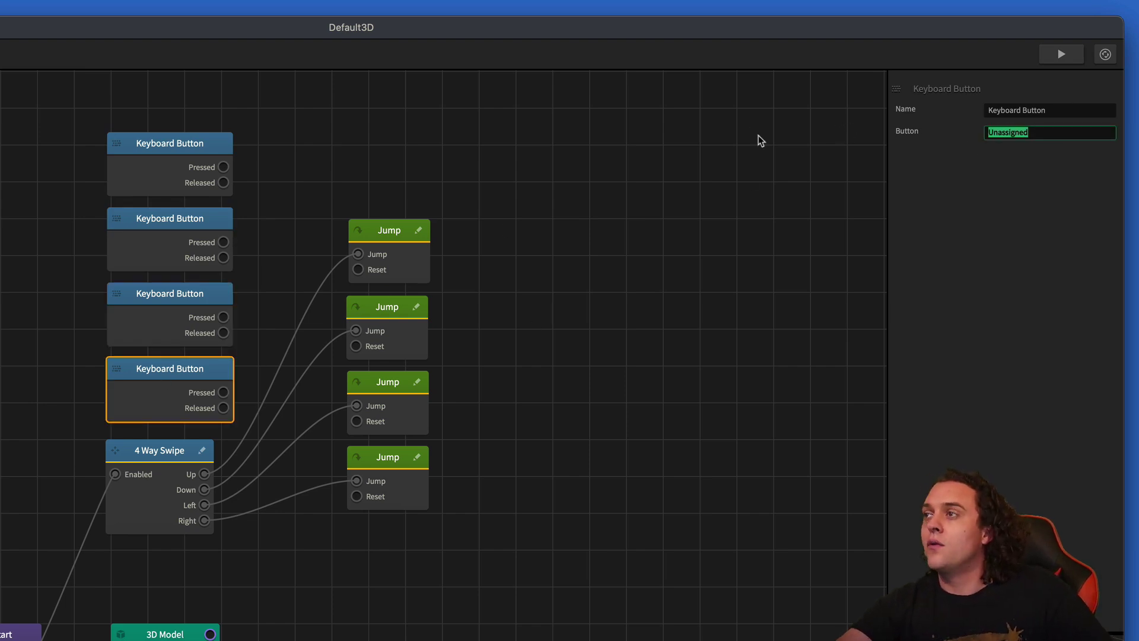
pyautogui.press('Right')
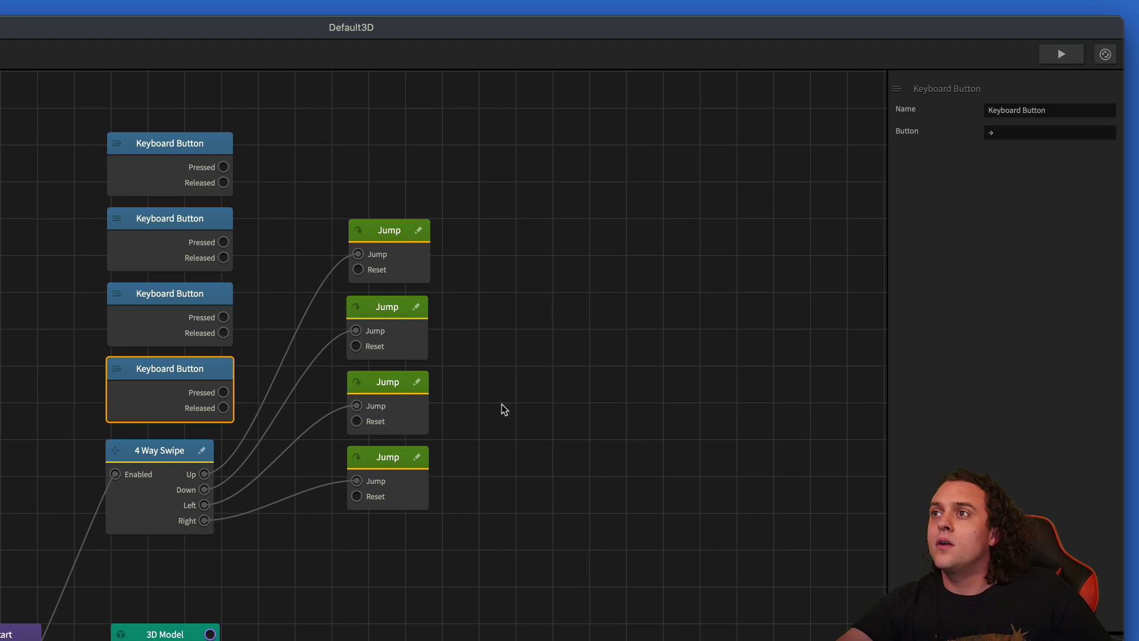
# - Connect each Keyboard Button's Pressed output to Jump nodes 1–4 in order, then zoom out
pyautogui.moveTo(224, 167); pyautogui.dragTo(358, 254)
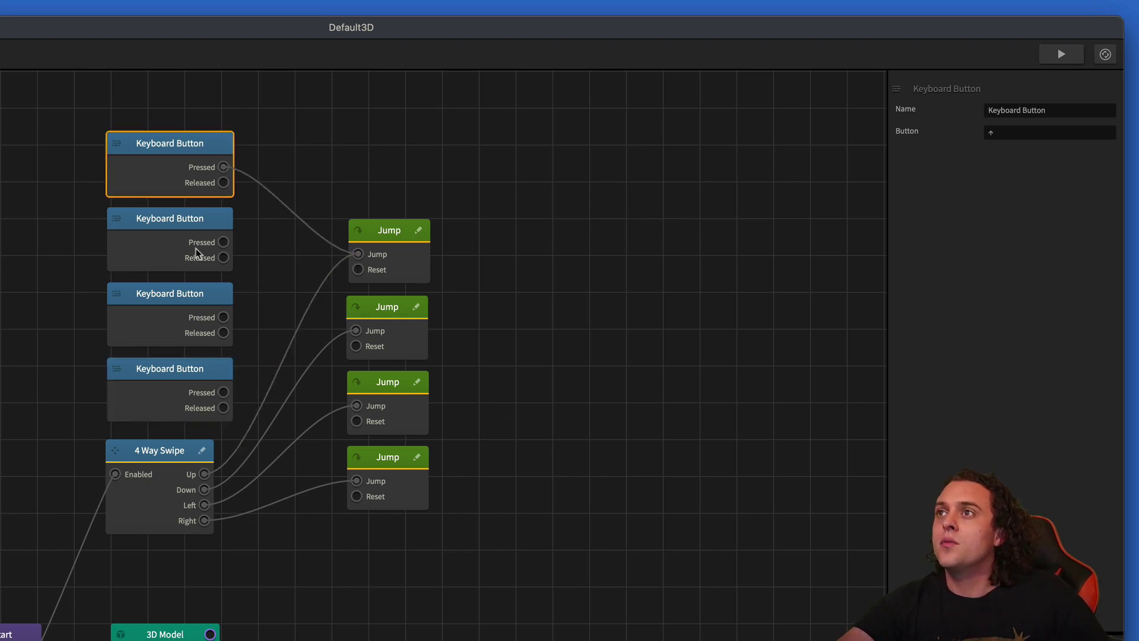
pyautogui.moveTo(223, 242); pyautogui.dragTo(356, 331)
pyautogui.moveTo(223, 316); pyautogui.dragTo(358, 407)
pyautogui.moveTo(223, 392); pyautogui.dragTo(357, 481)
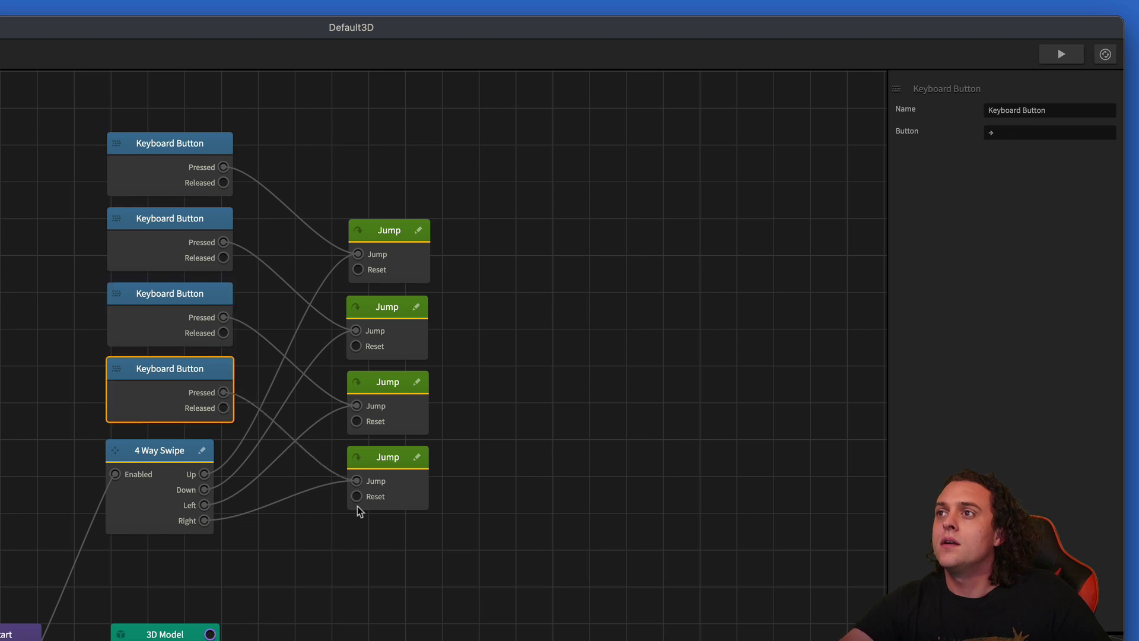
pyautogui.scroll(3, 274, 585)
pyautogui.click(282, 590)
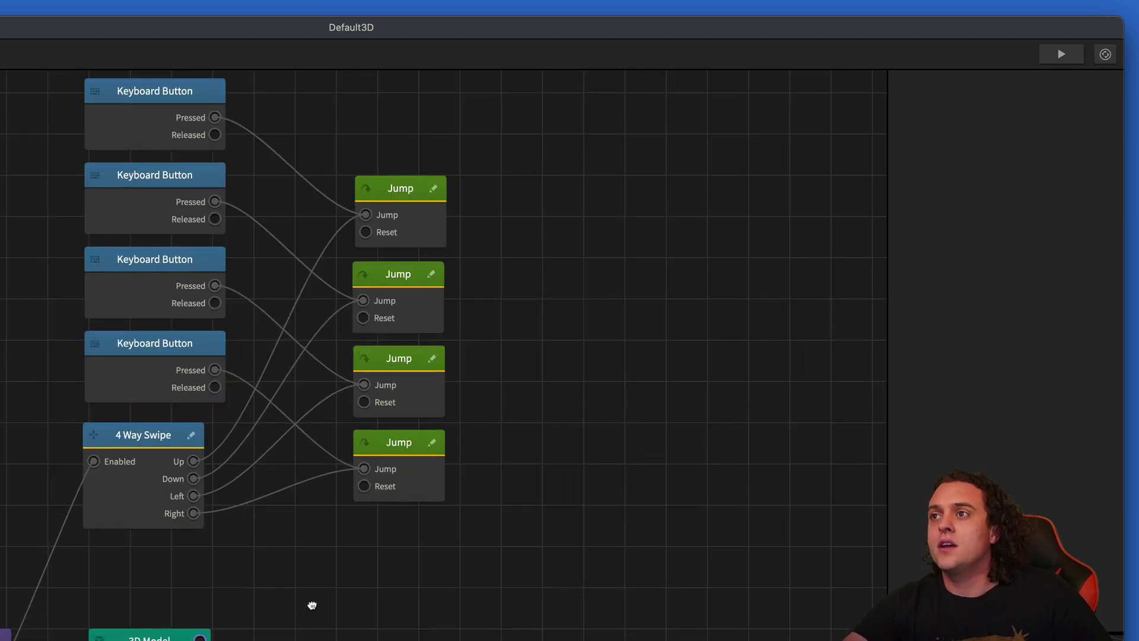
pyautogui.scroll(-1, 310, 602)
pyautogui.scroll(-2, 317, 563)
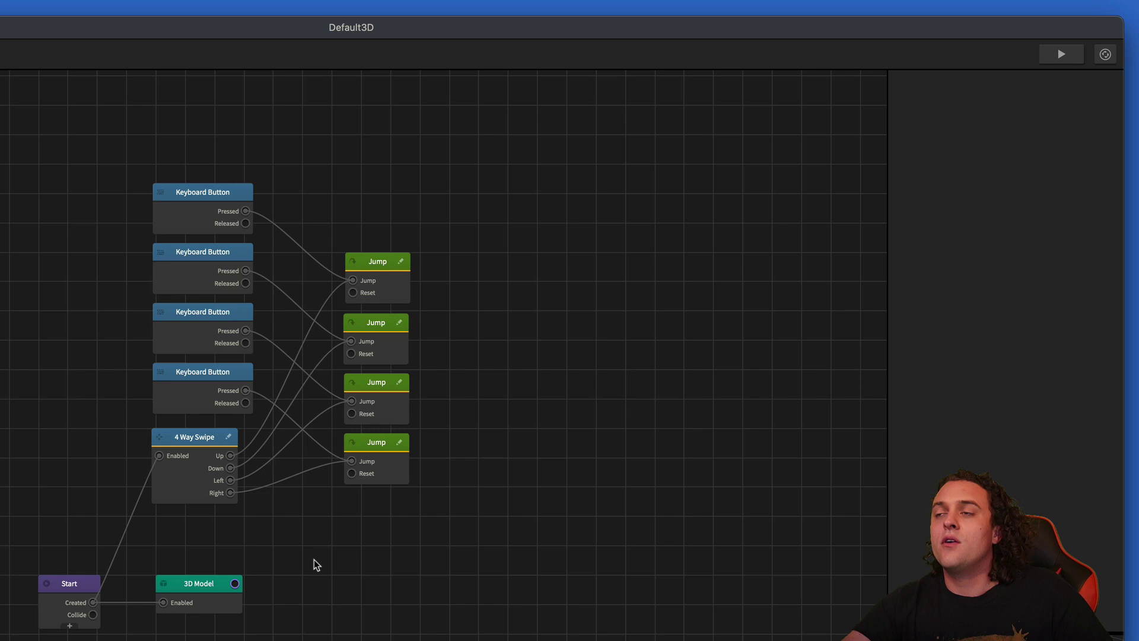
pyautogui.scroll(-1, 316, 564)
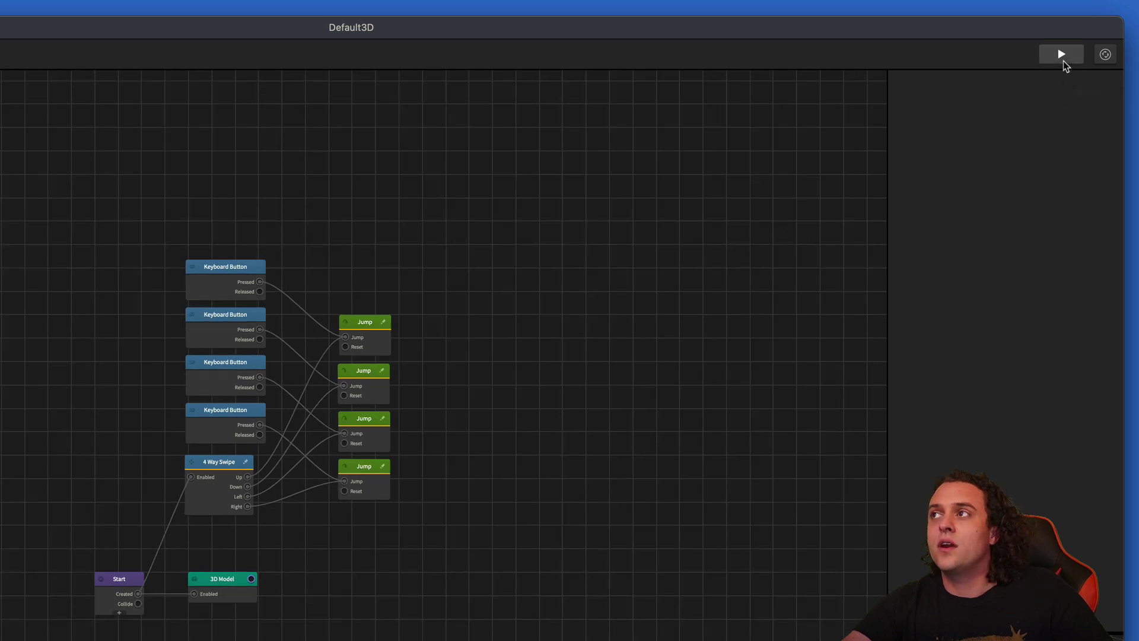
# - Preview the game, then in 3D World raise the Main Character cube slightly
pyautogui.click(1061, 55)
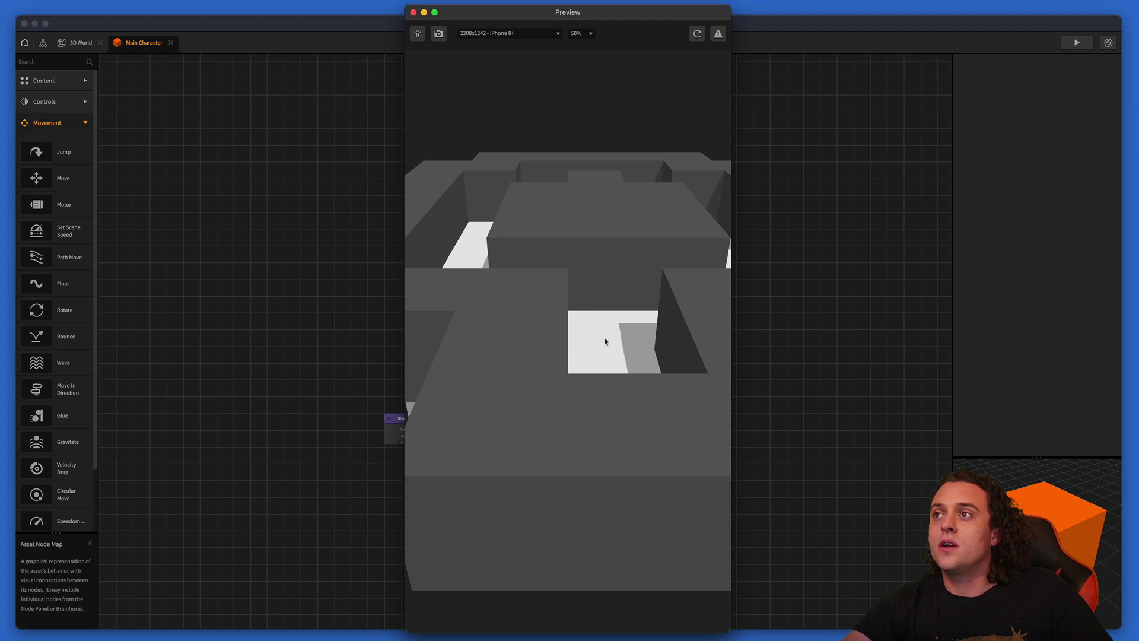
pyautogui.click(414, 13)
pyautogui.click(77, 43)
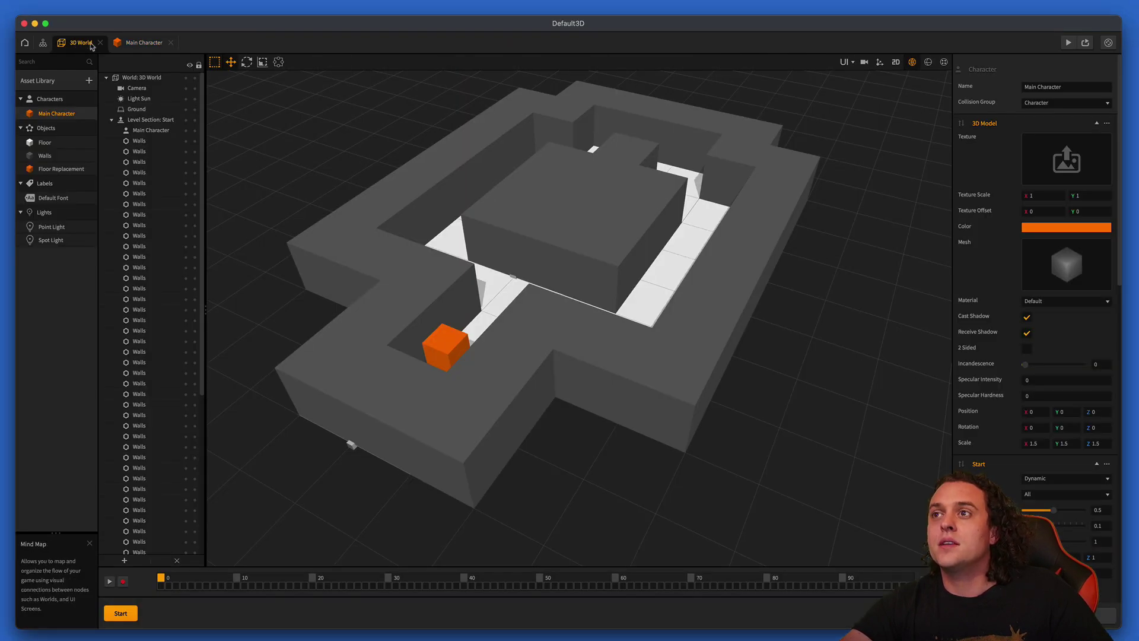
pyautogui.click(55, 146)
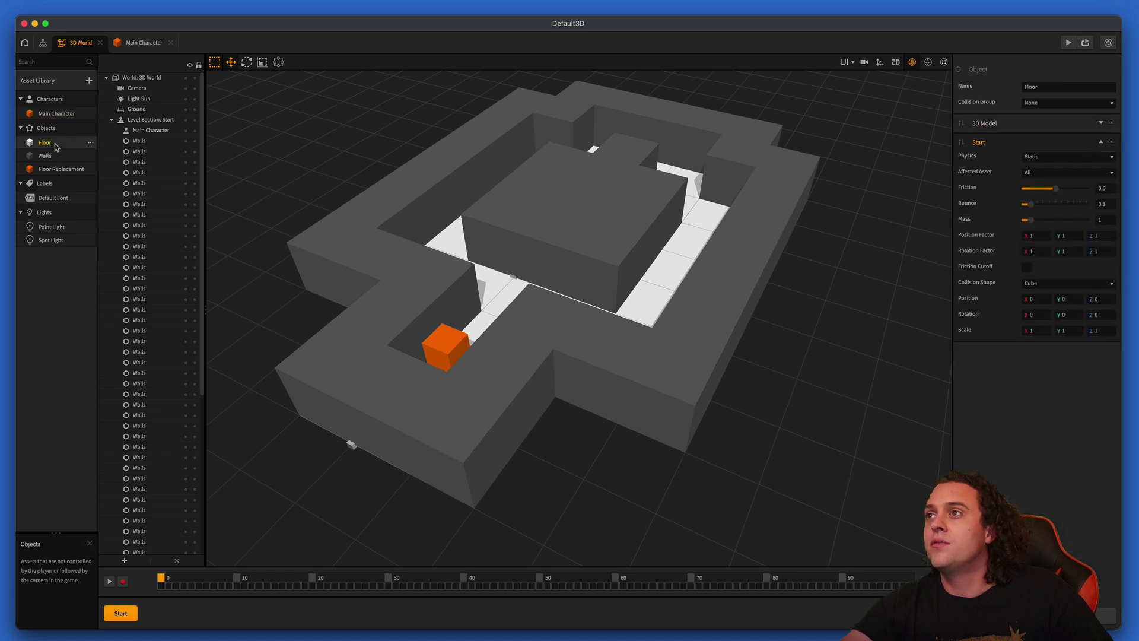
pyautogui.click(446, 345)
pyautogui.moveTo(449, 322)
pyautogui.mouseDown()
pyautogui.moveTo(471, 316)
pyautogui.moveTo(440, 318)
pyautogui.mouseUp()
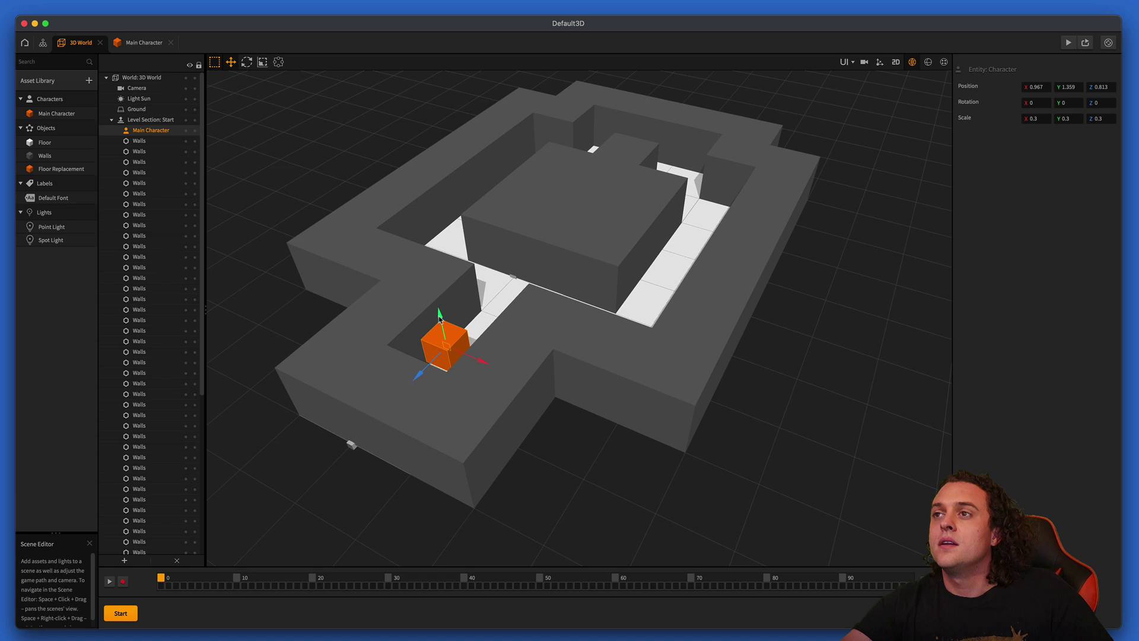
pyautogui.moveTo(487, 331); pyautogui.dragTo(475, 285, button='right')
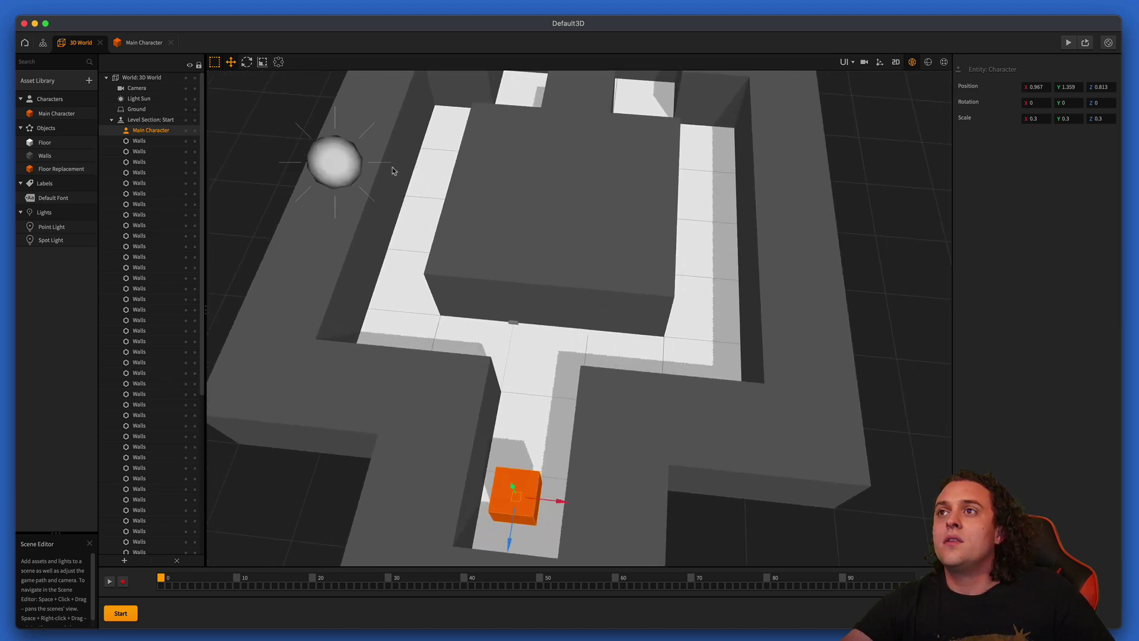
# - Set the Camera's Rotation X to -90, Position Y to 30 and Position Z to 3
pyautogui.click(864, 63)
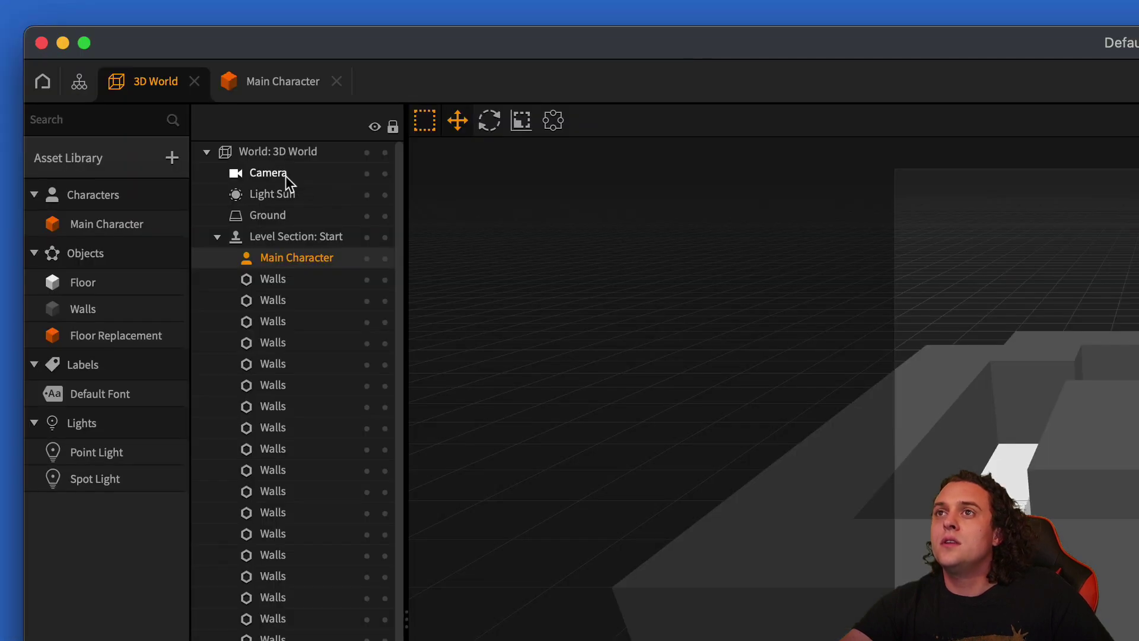
pyautogui.click(285, 176)
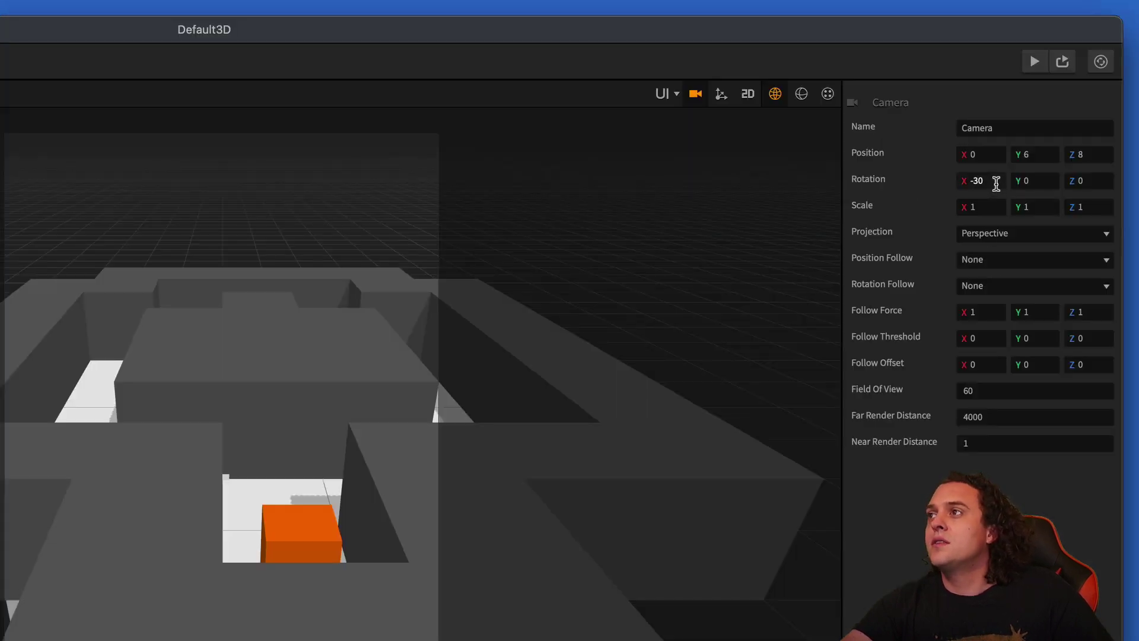
pyautogui.click(996, 184)
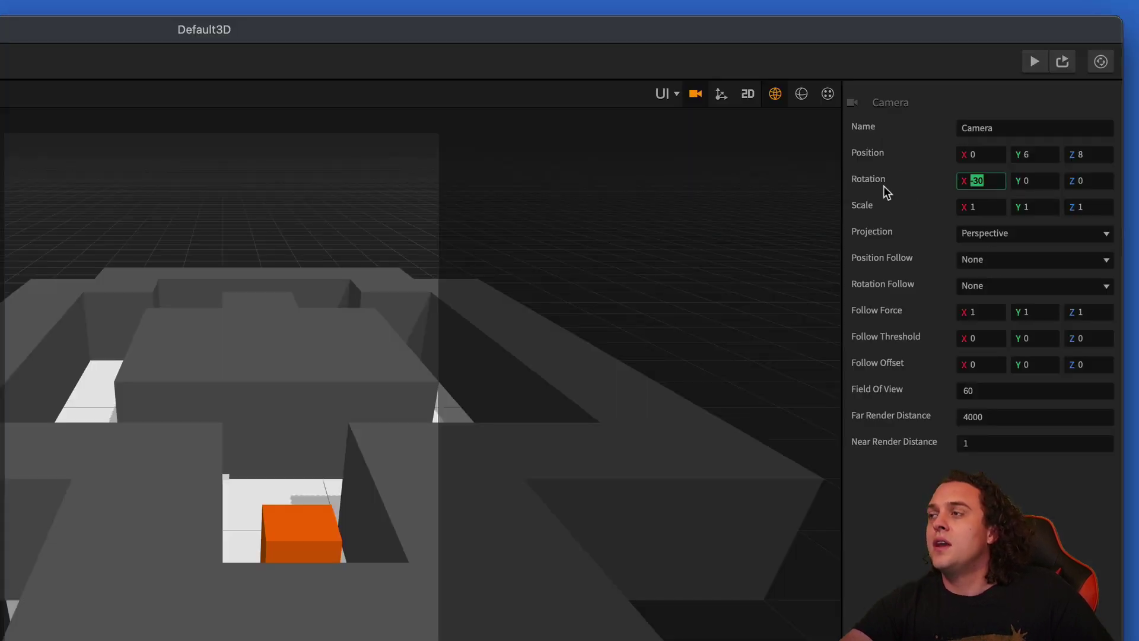
pyautogui.press('BackSpace')
pyautogui.write('-90')
pyautogui.press('Tab')
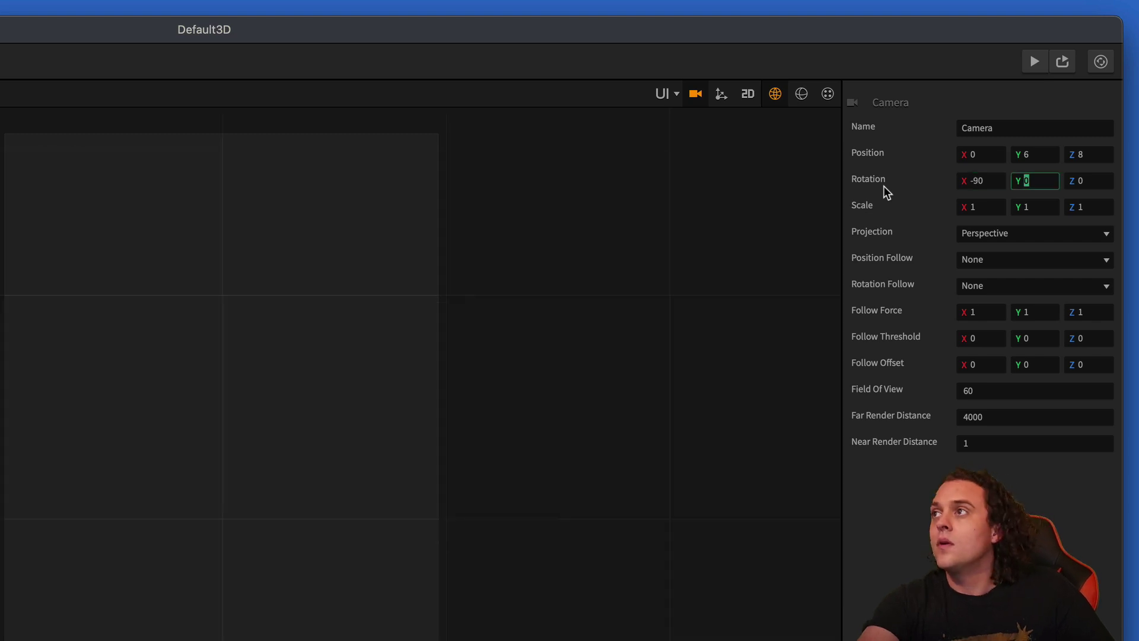
pyautogui.click(1057, 156)
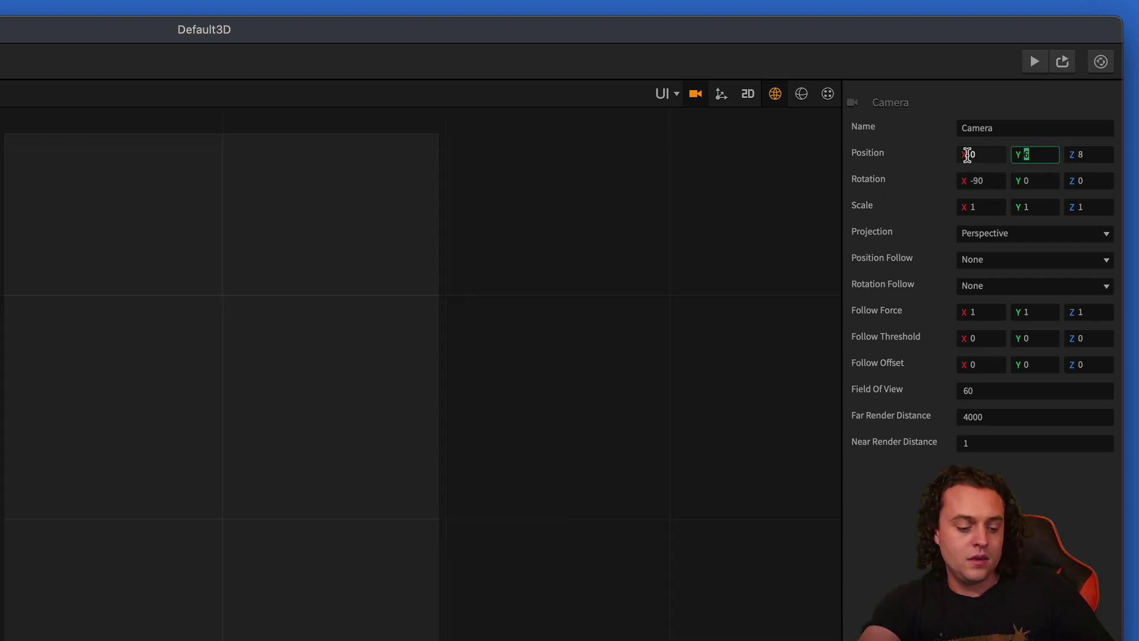
pyautogui.press('Tab')
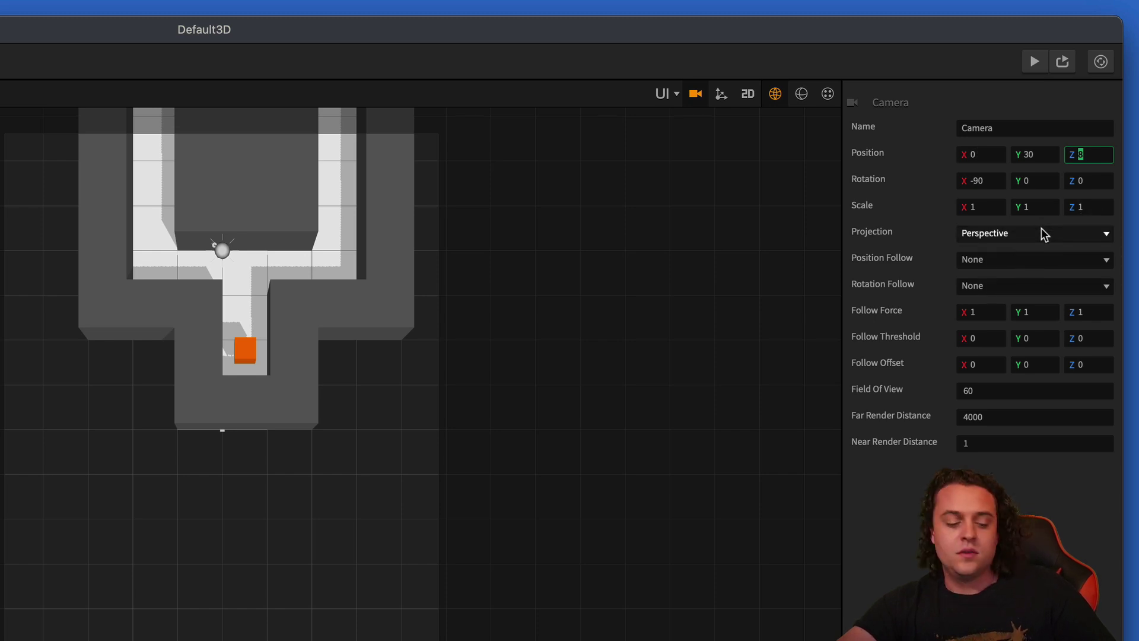
pyautogui.write('3')
pyautogui.press('Return')
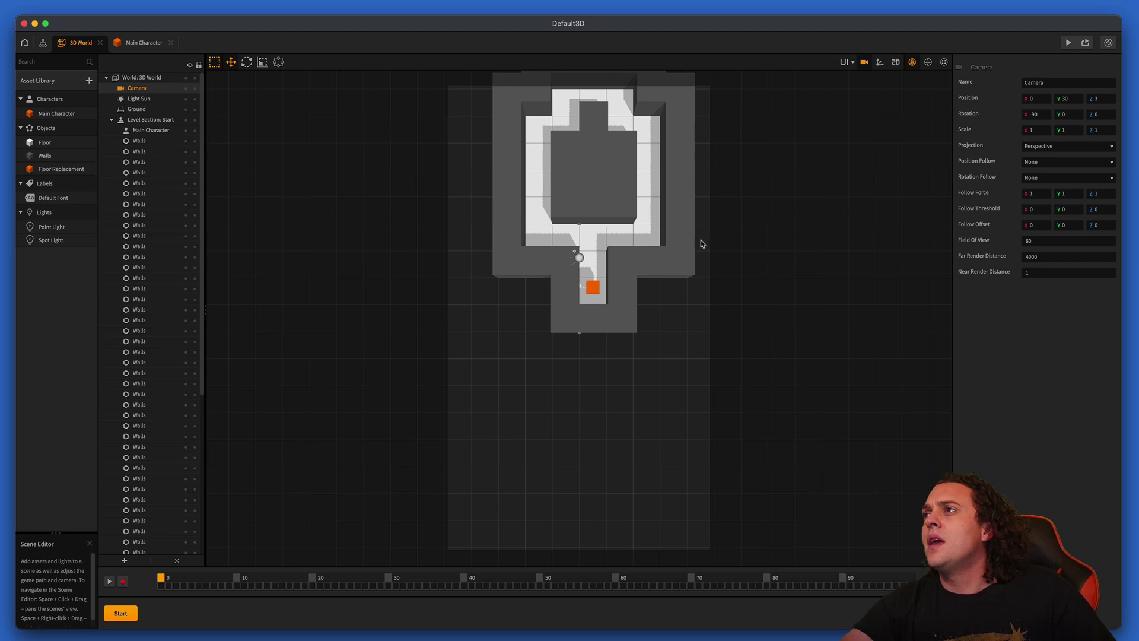
# - Check the top-down camera view of the level and reselect the Camera
pyautogui.click(650, 238)
pyautogui.moveTo(648, 236); pyautogui.dragTo(639, 279)
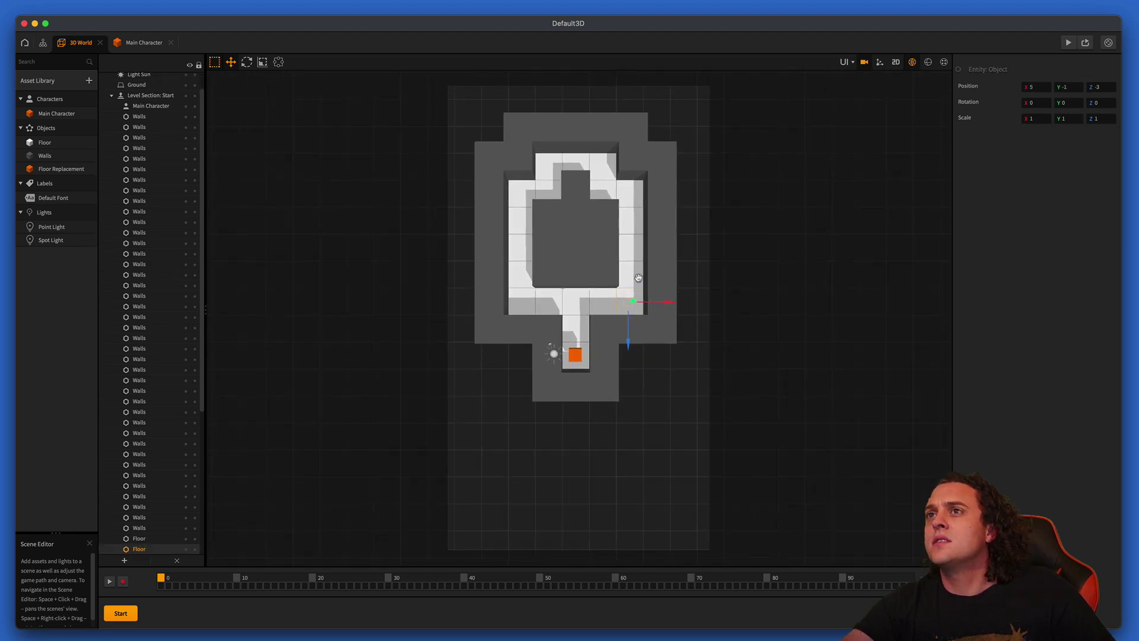
pyautogui.scroll(2, 153, 145)
pyautogui.click(156, 89)
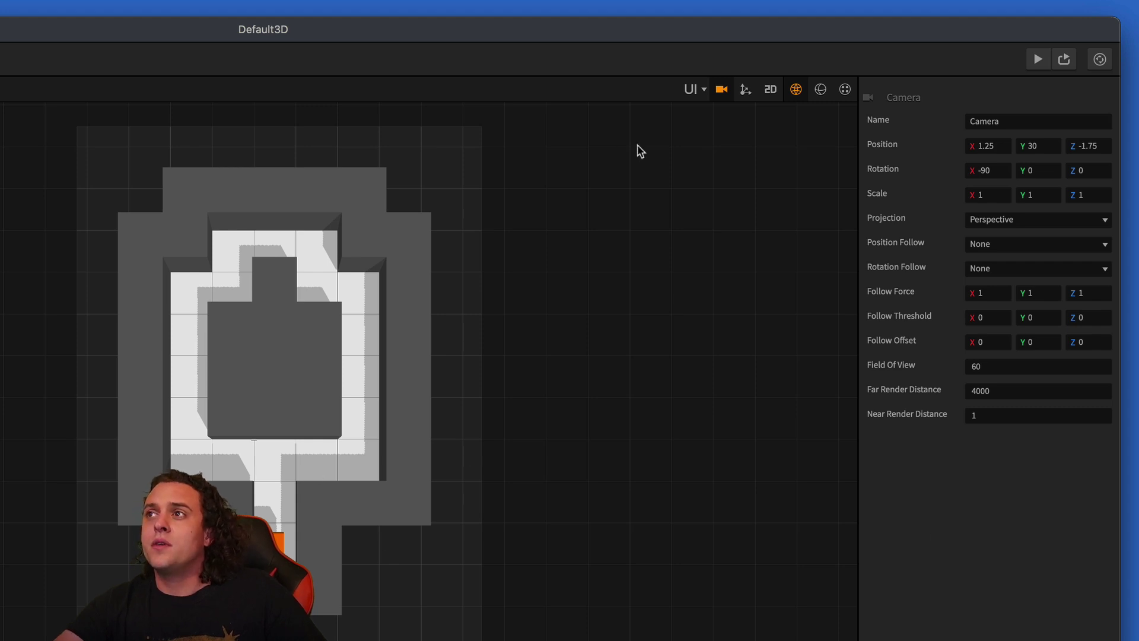
# - Toggle the game-camera view and select the main character's Start physics node
pyautogui.click(722, 89)
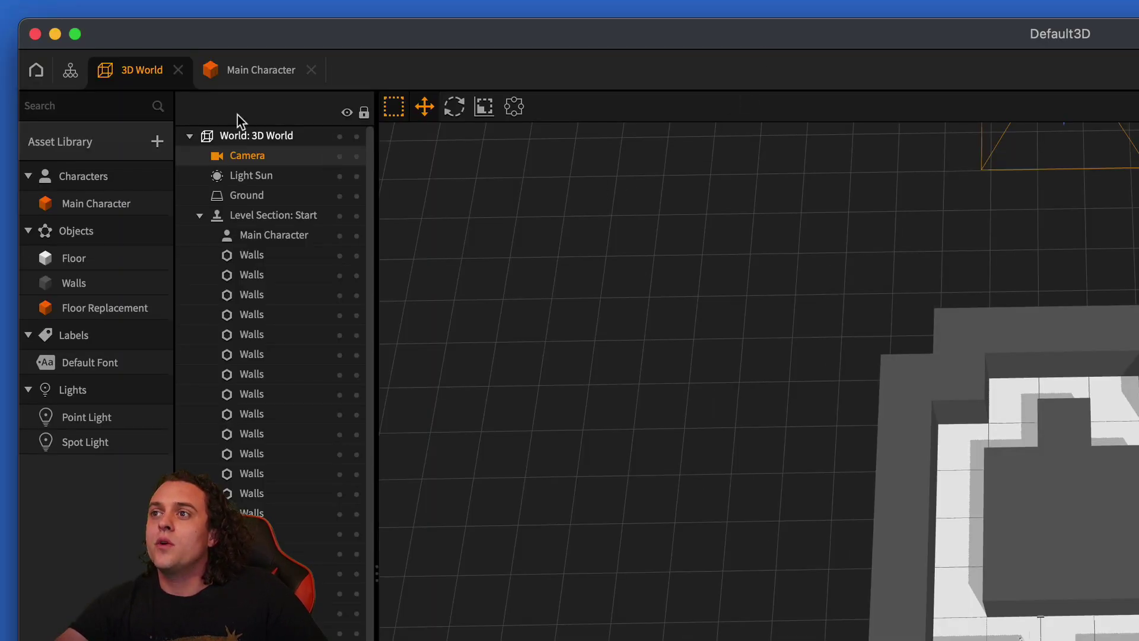
pyautogui.click(237, 70)
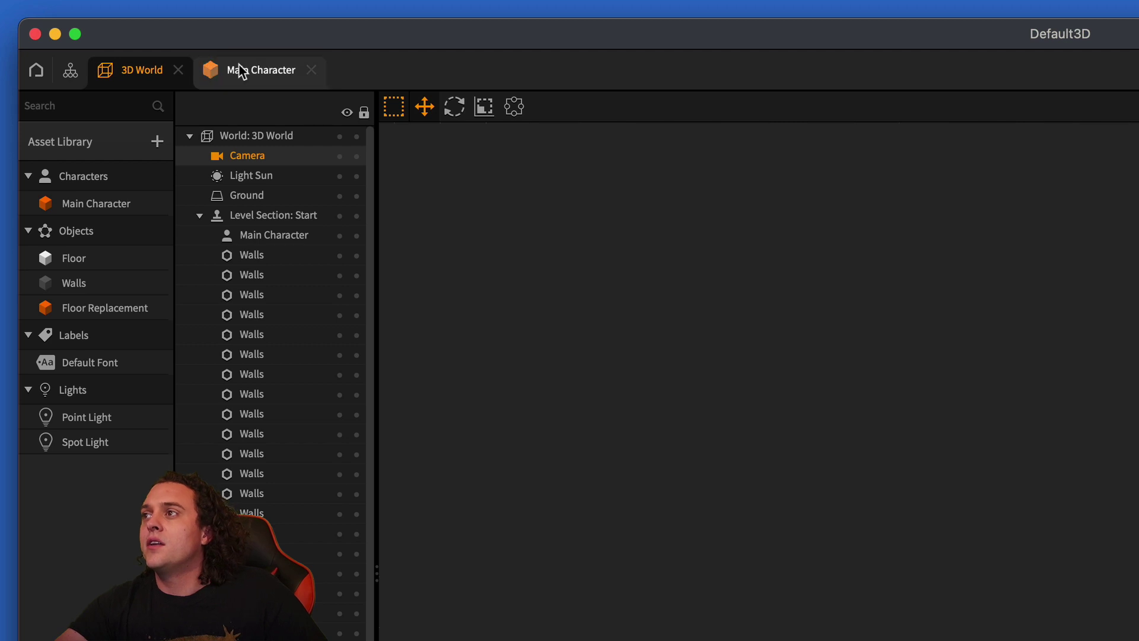
pyautogui.click(681, 287)
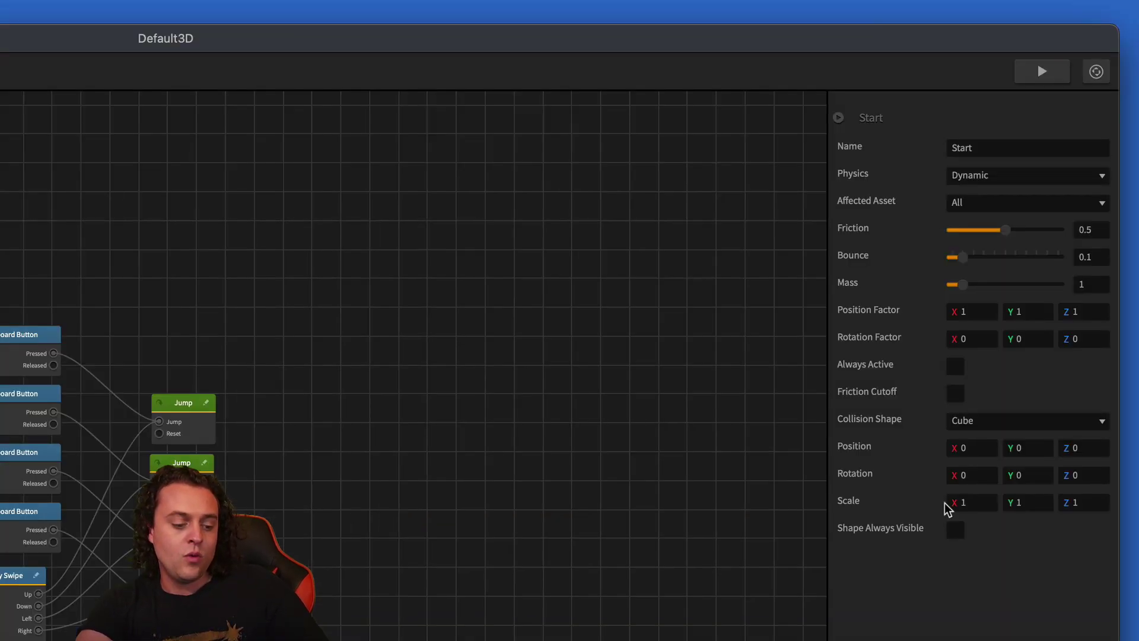
# - Scale the Start node's collision cube to 1.4 on X, Y and Z
pyautogui.click(982, 503)
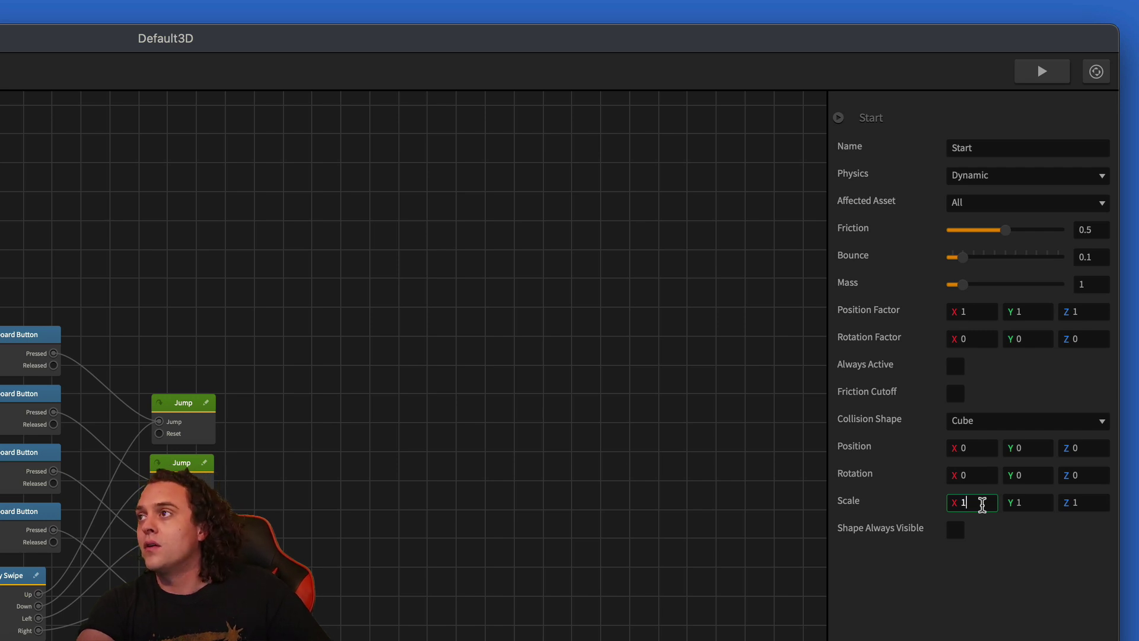
pyautogui.write('.4')
pyautogui.press('Tab')
pyautogui.write('1.4')
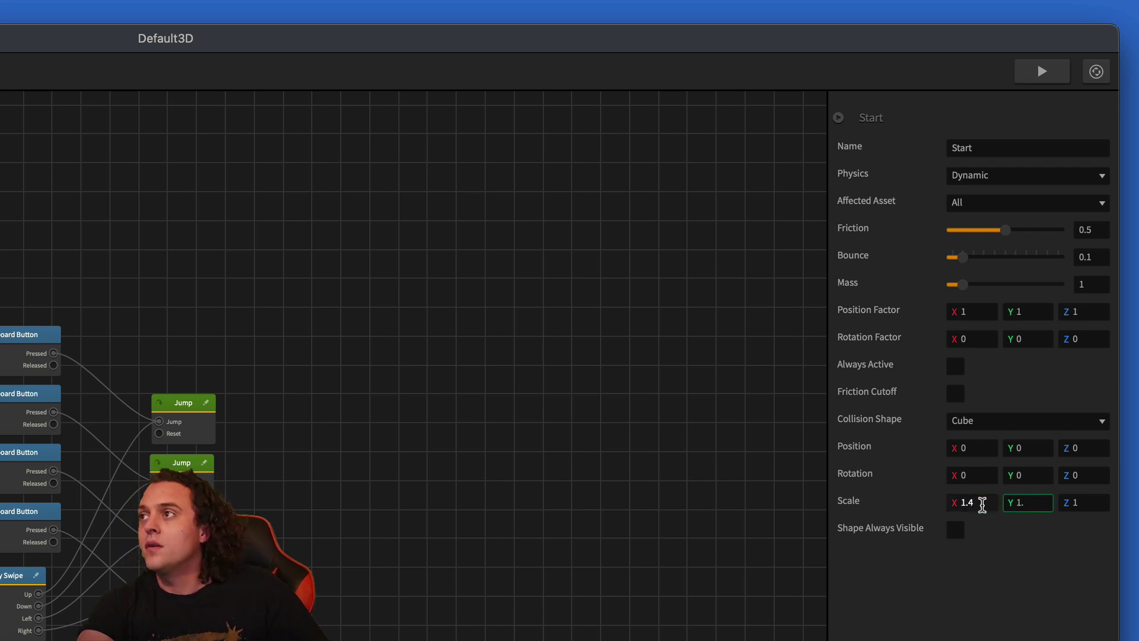
pyautogui.press('Tab')
pyautogui.write('1.4')
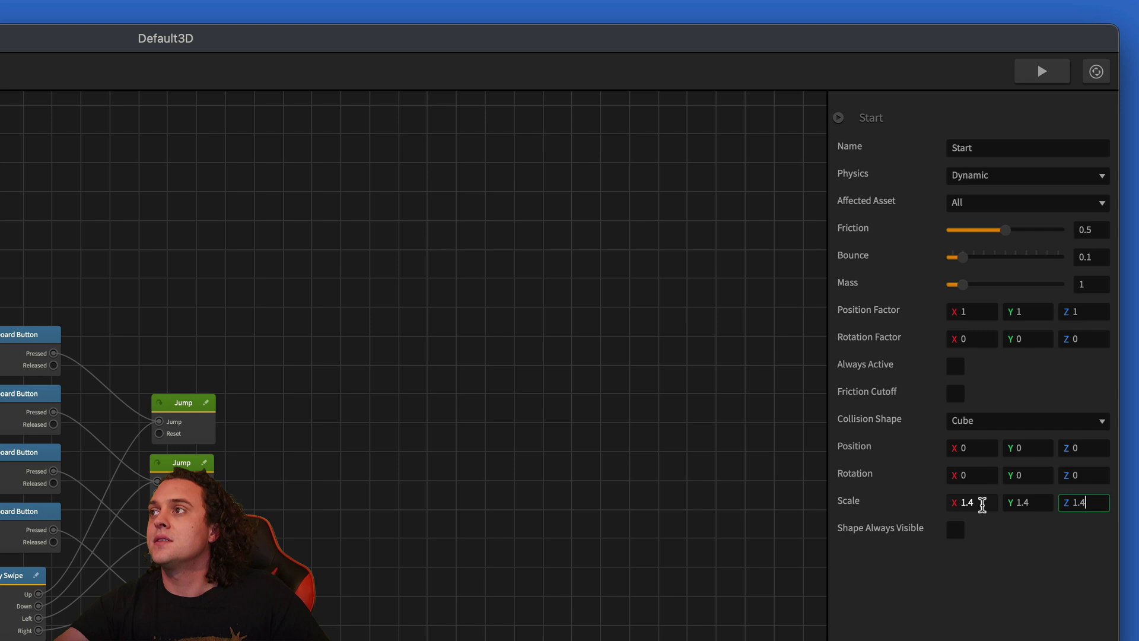
pyautogui.press('Return')
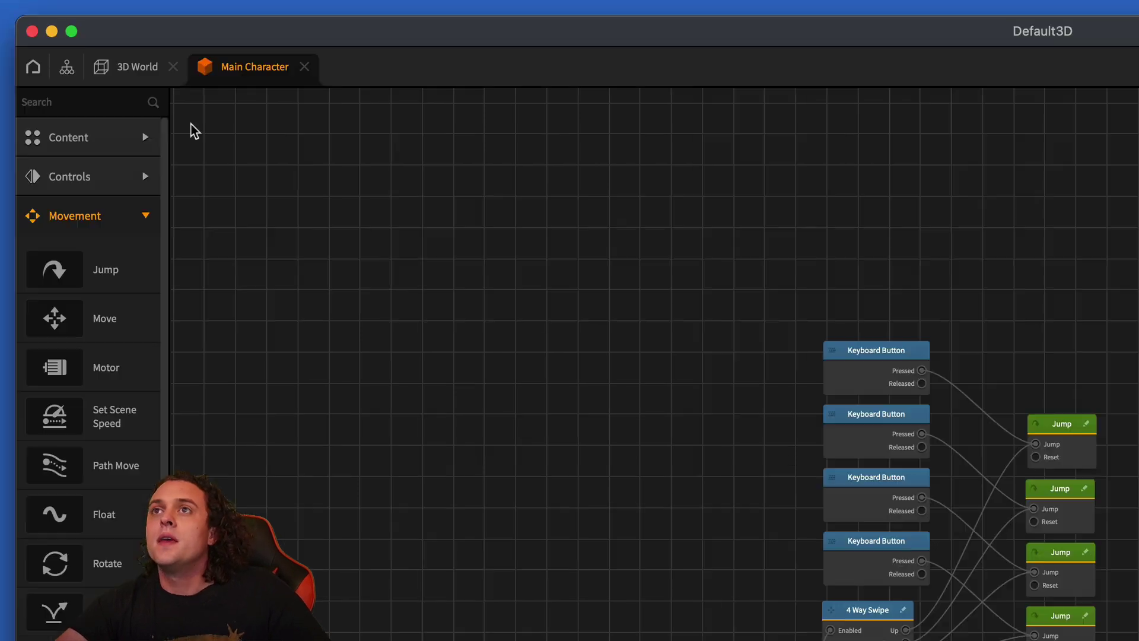
# - In the 3D World scene, undo the stray edit so the wall model's scale stays 1
pyautogui.click(142, 74)
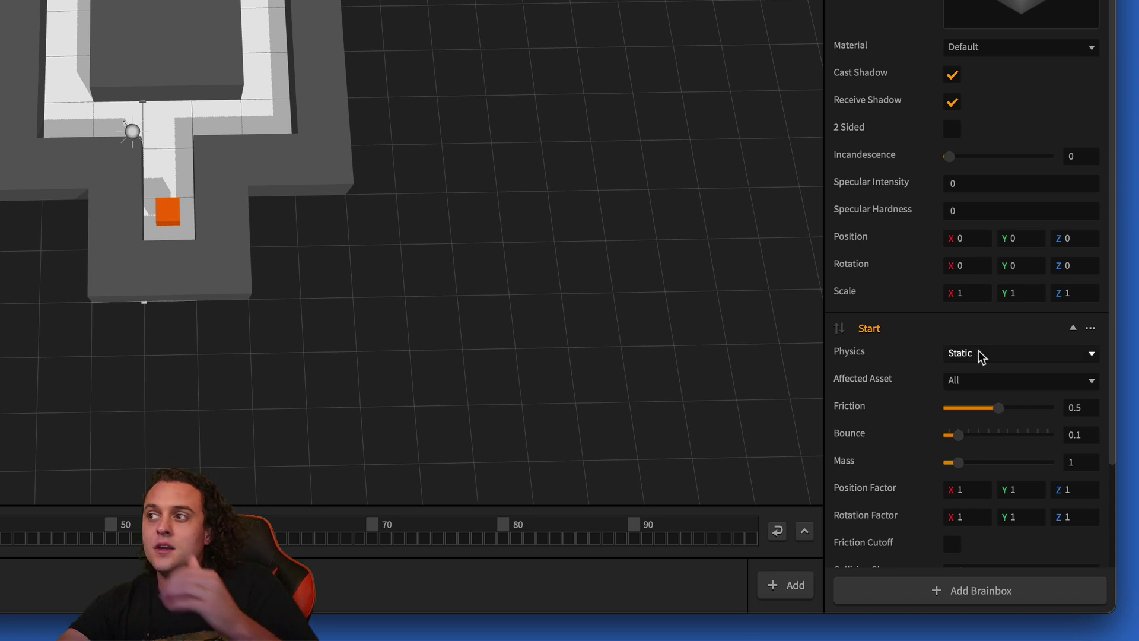
pyautogui.scroll(-2, 979, 353)
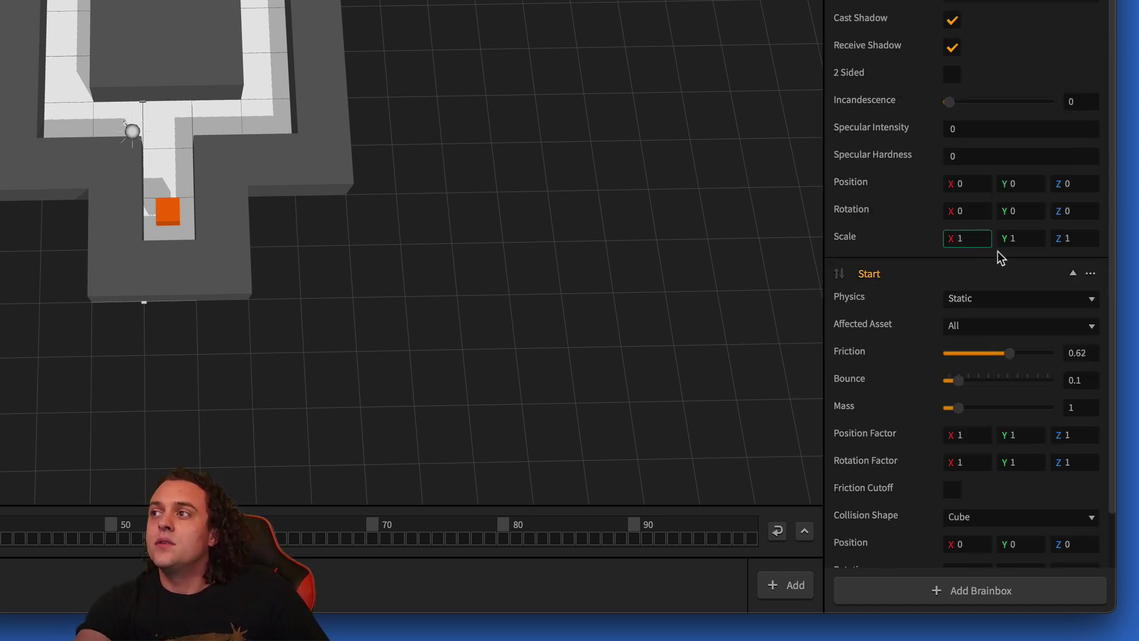
pyautogui.write('.')
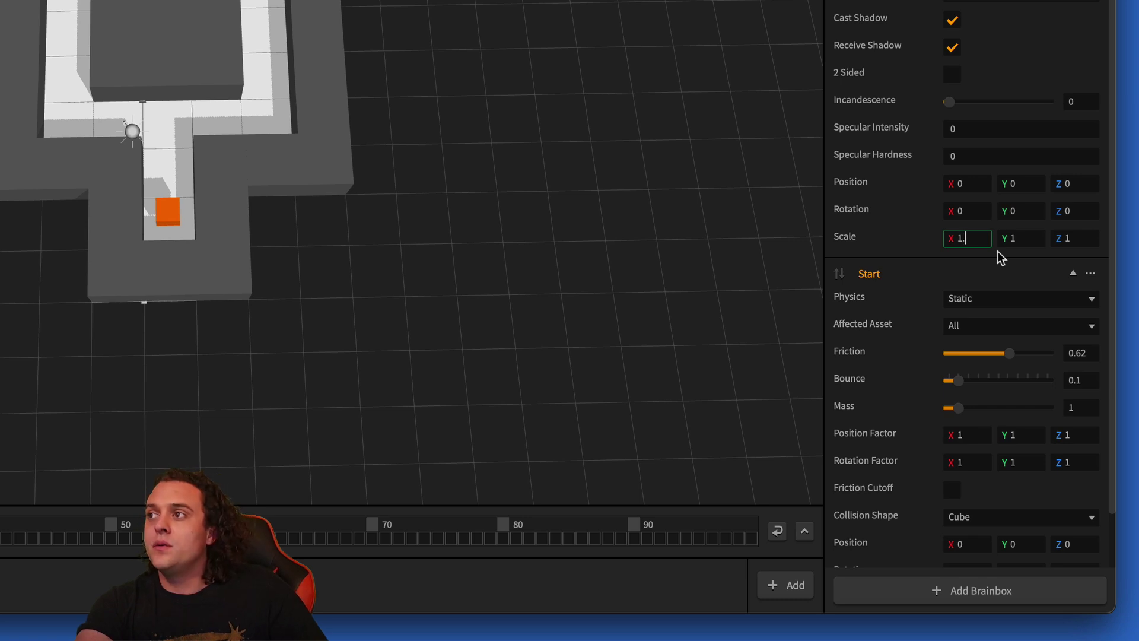
pyautogui.write('2')
pyautogui.press('Tab')
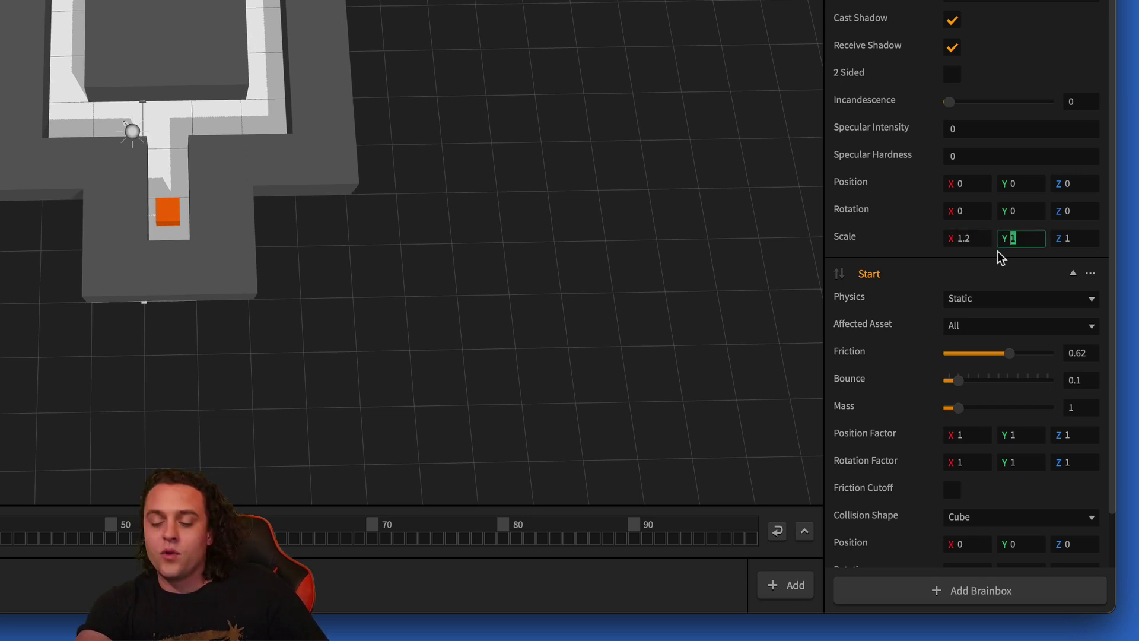
pyautogui.write('1')
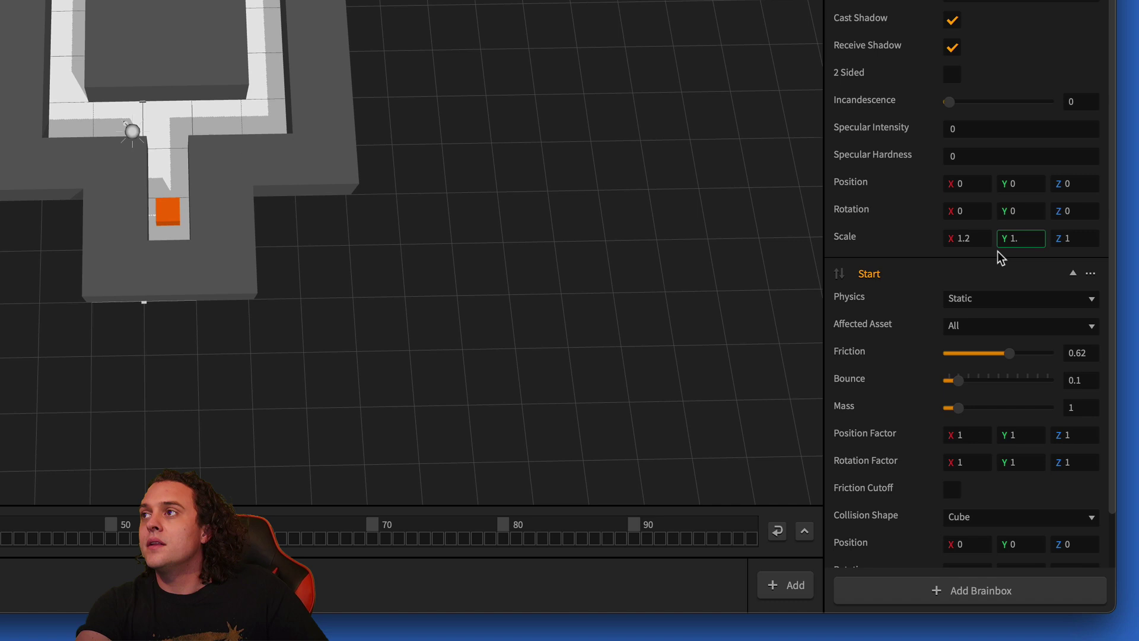
pyautogui.press('BackSpace')
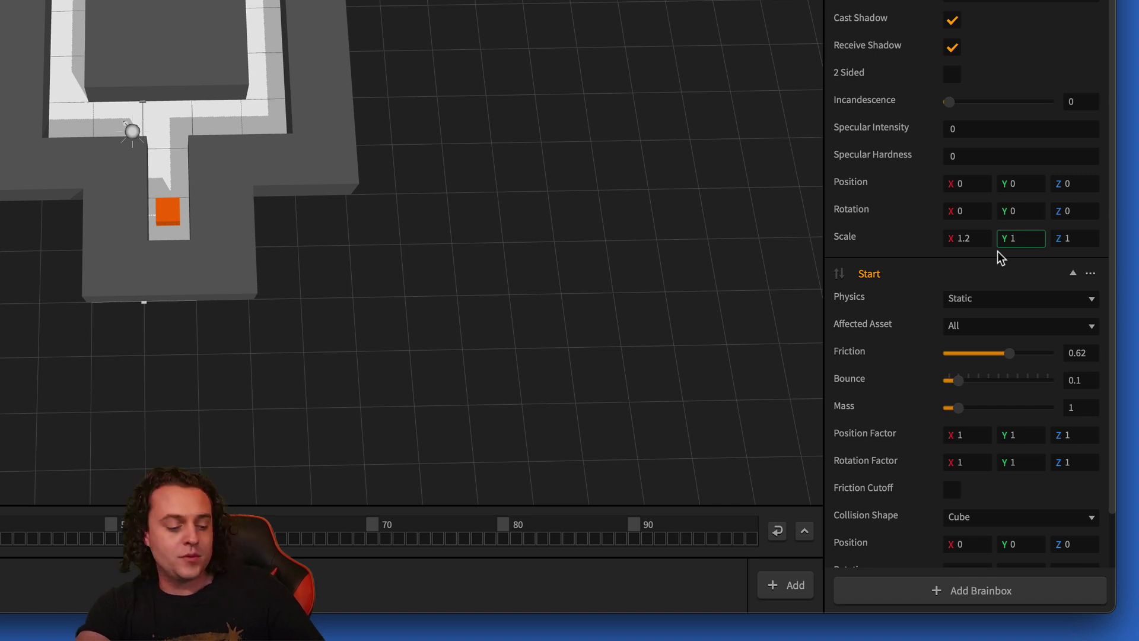
pyautogui.hotkey('shift', 'Tab')
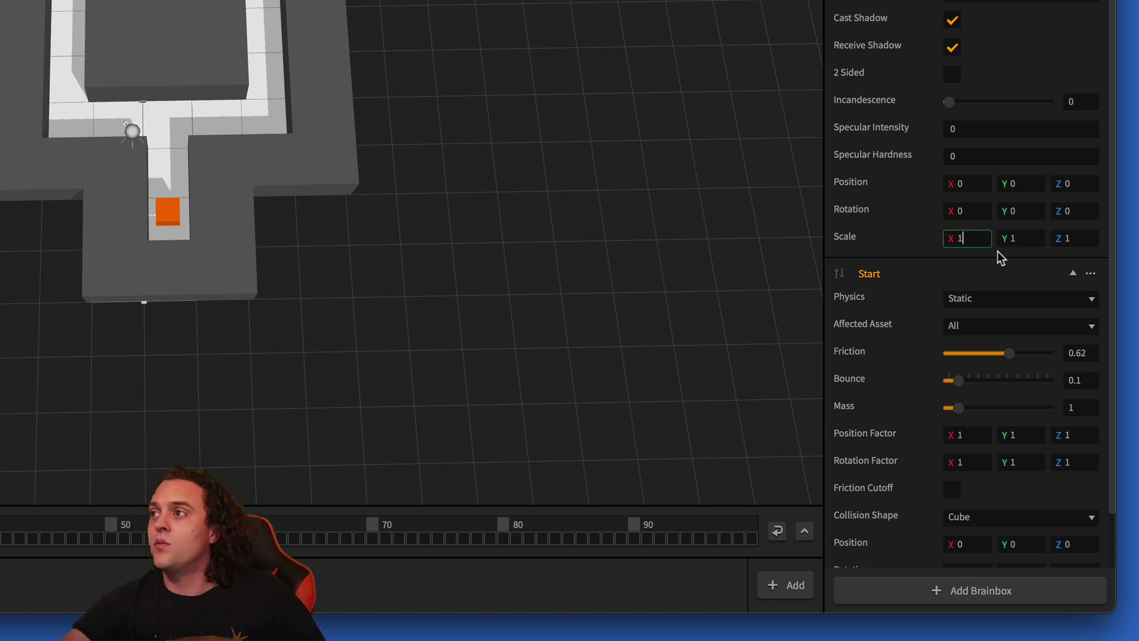
# - Set the wall's collision shape scale to 1.2 on X, Y and Z
pyautogui.scroll(-1, 972, 371)
pyautogui.click(985, 544)
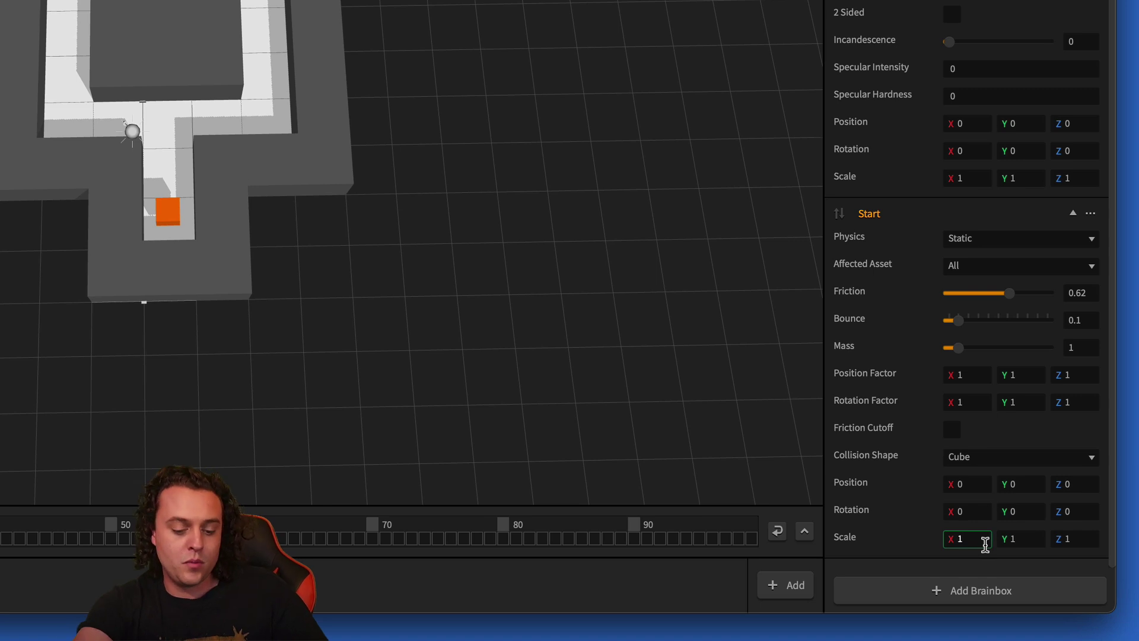
pyautogui.press('Tab')
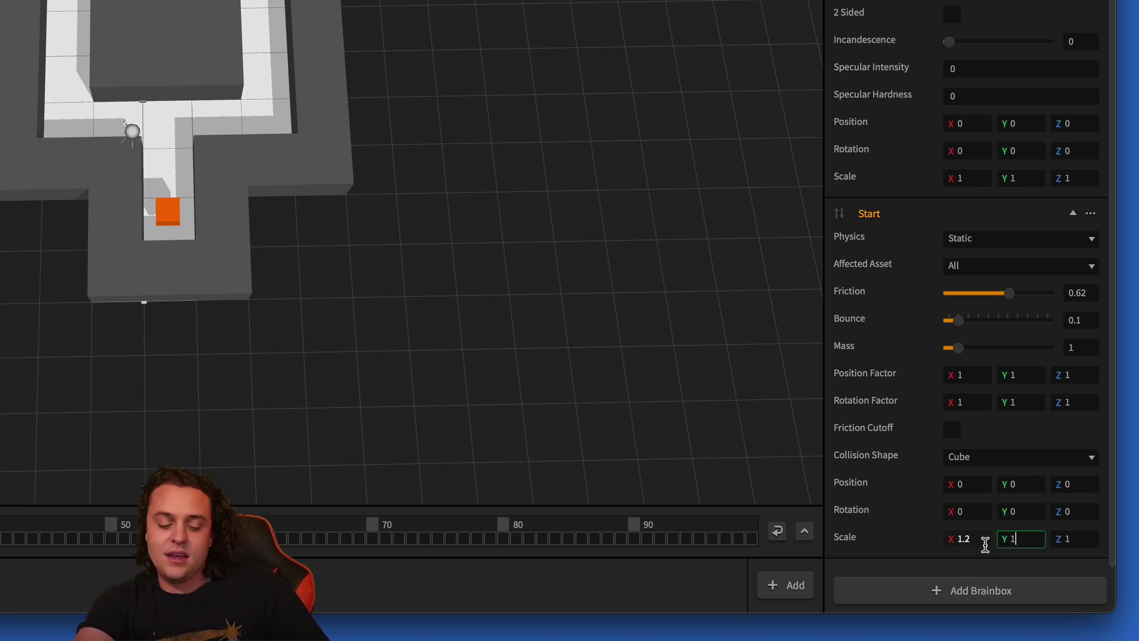
pyautogui.write('.2')
pyautogui.press('Tab')
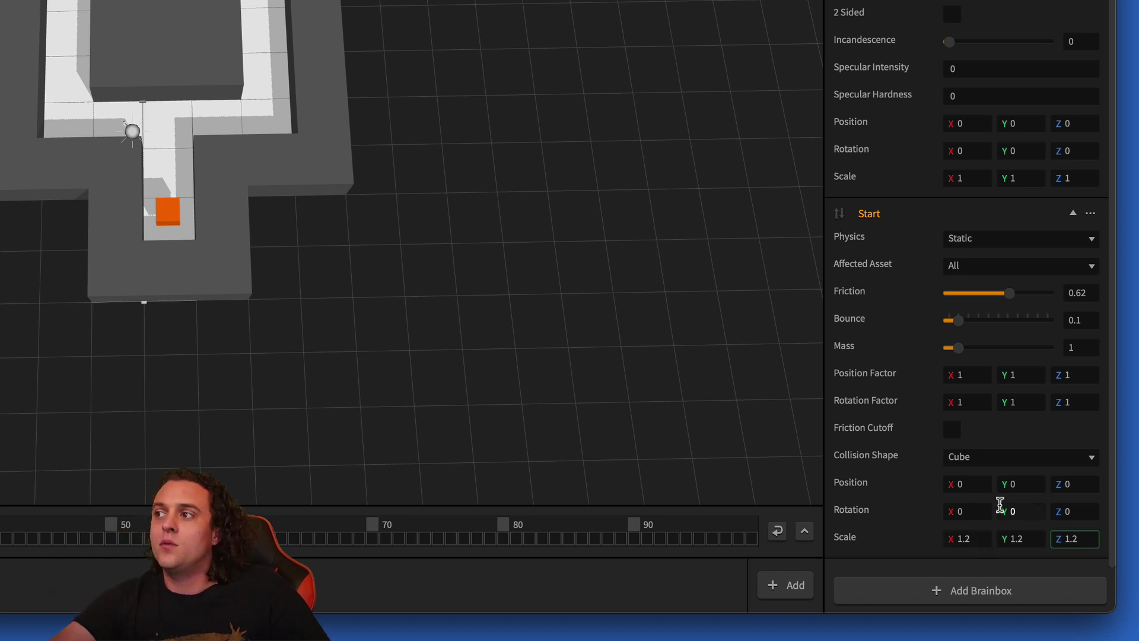
pyautogui.scroll(3, 767, 127)
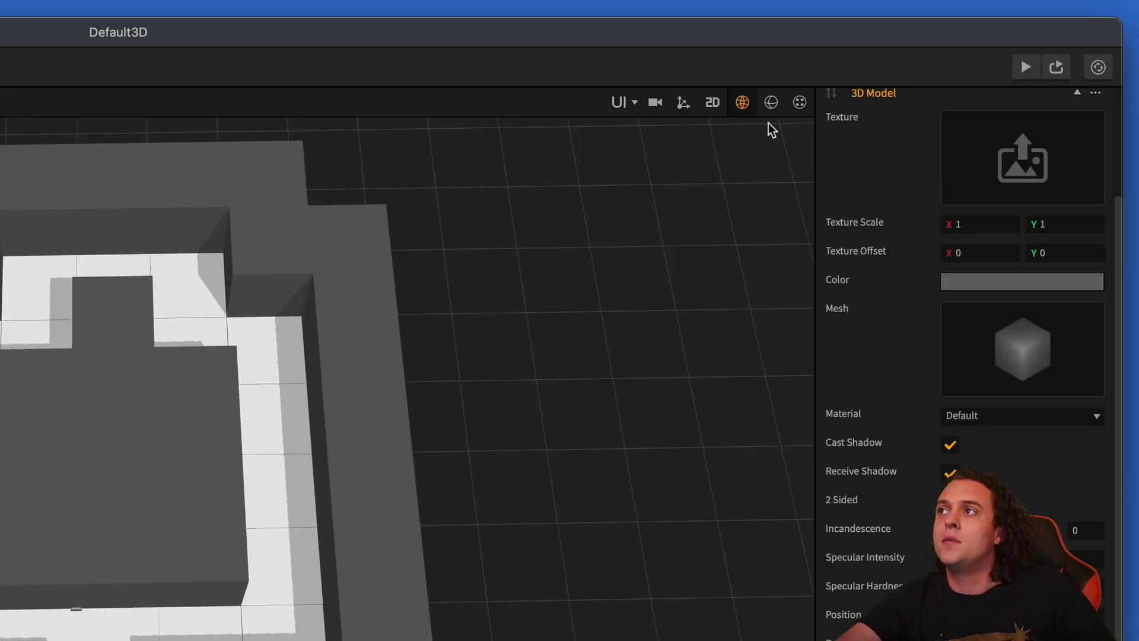
pyautogui.click(767, 107)
pyautogui.scroll(3, 518, 392)
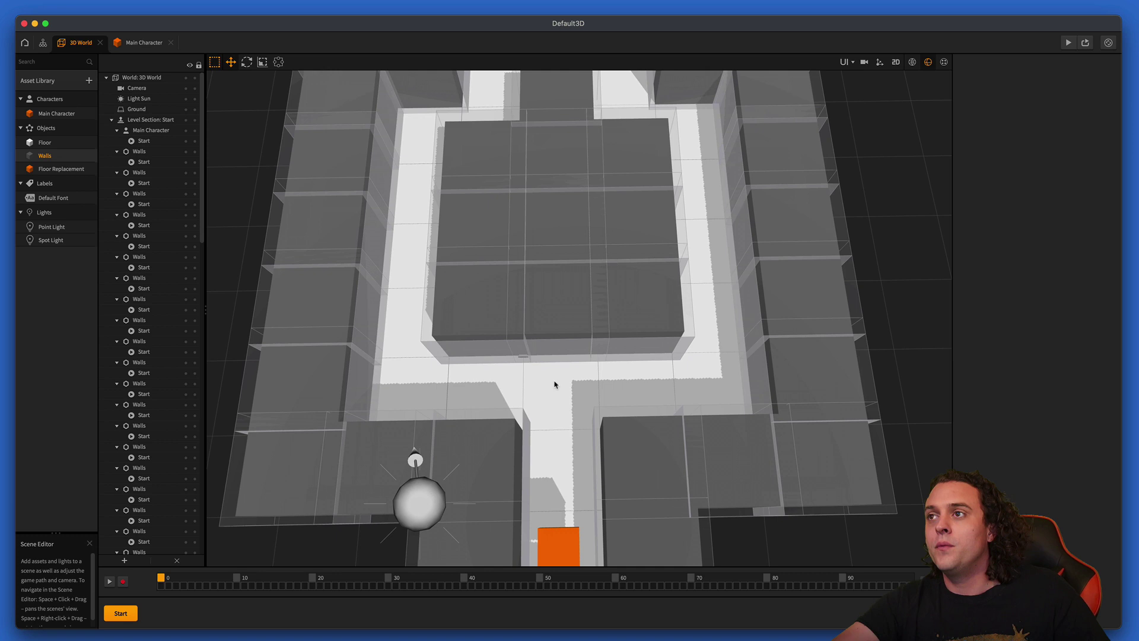
pyautogui.scroll(5, 554, 383)
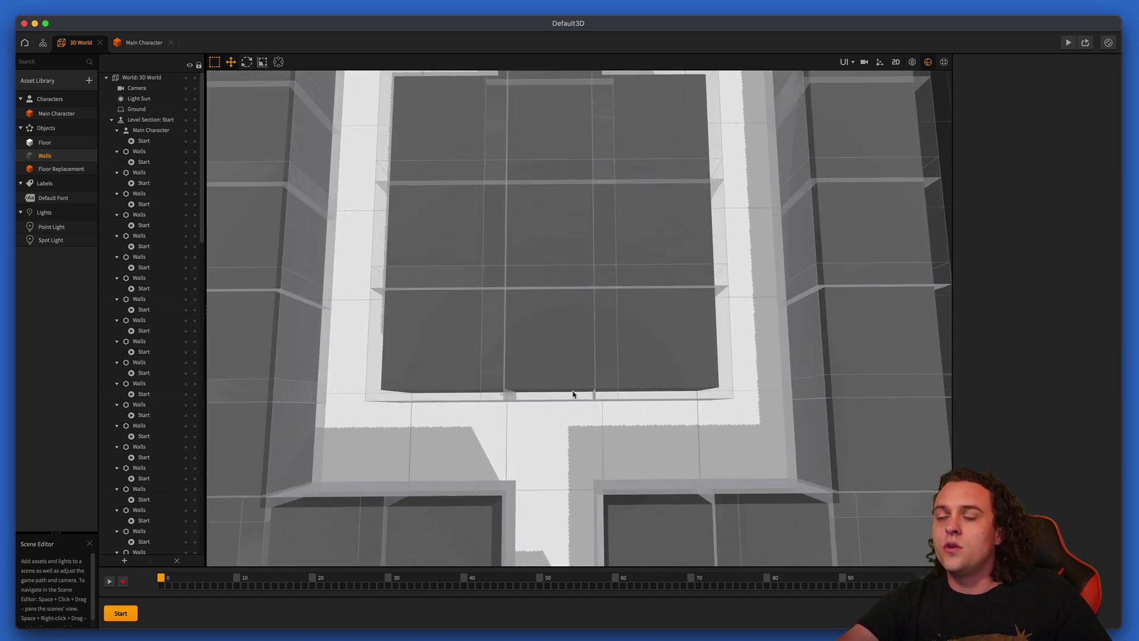
pyautogui.scroll(2, 573, 393)
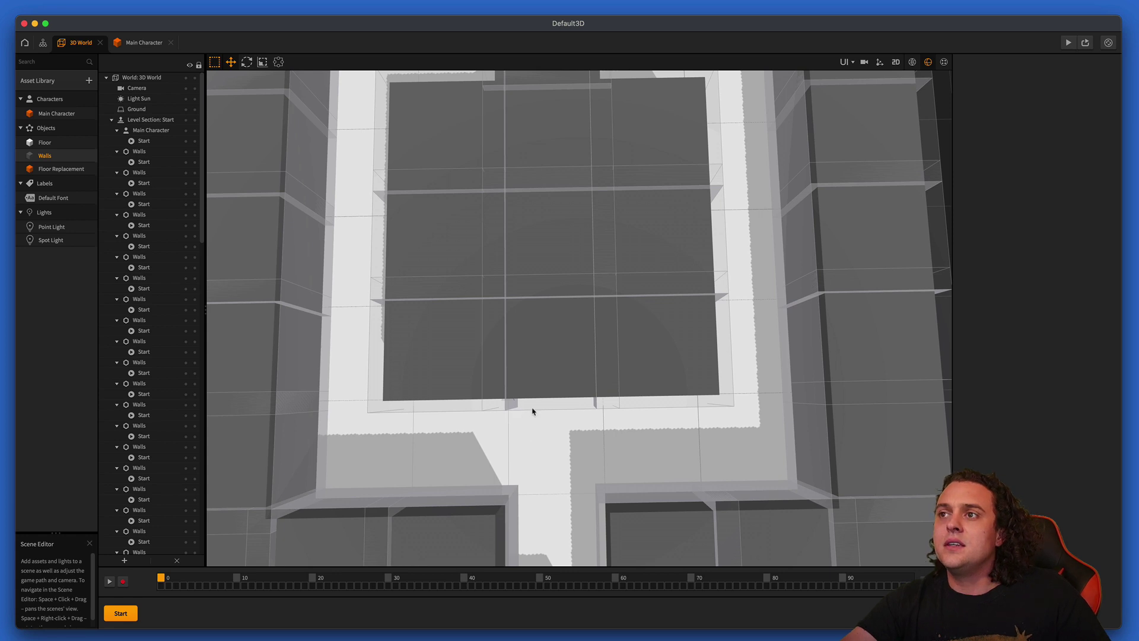
pyautogui.moveTo(538, 411); pyautogui.dragTo(549, 353)
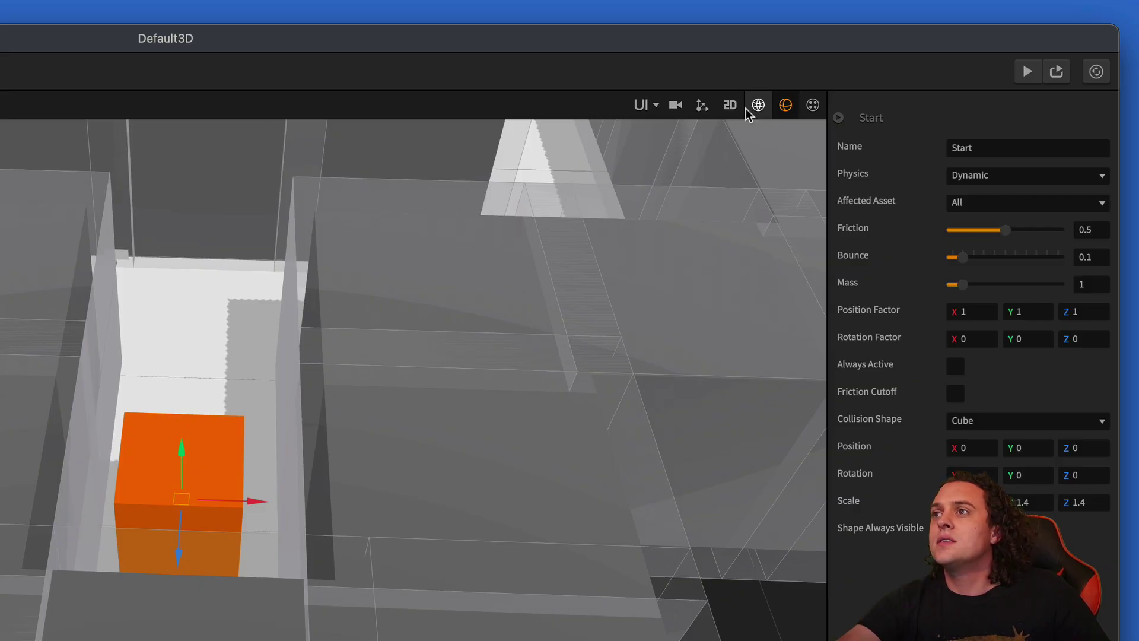
pyautogui.click(757, 107)
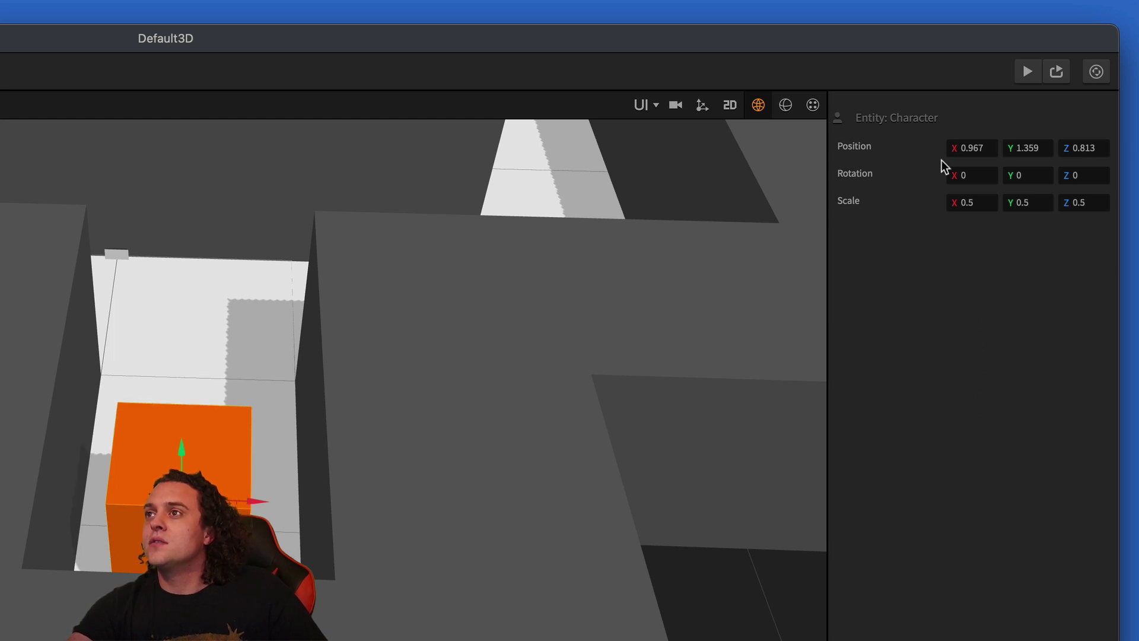
# - Launch a Play preview to test the maze game
pyautogui.click(1018, 70)
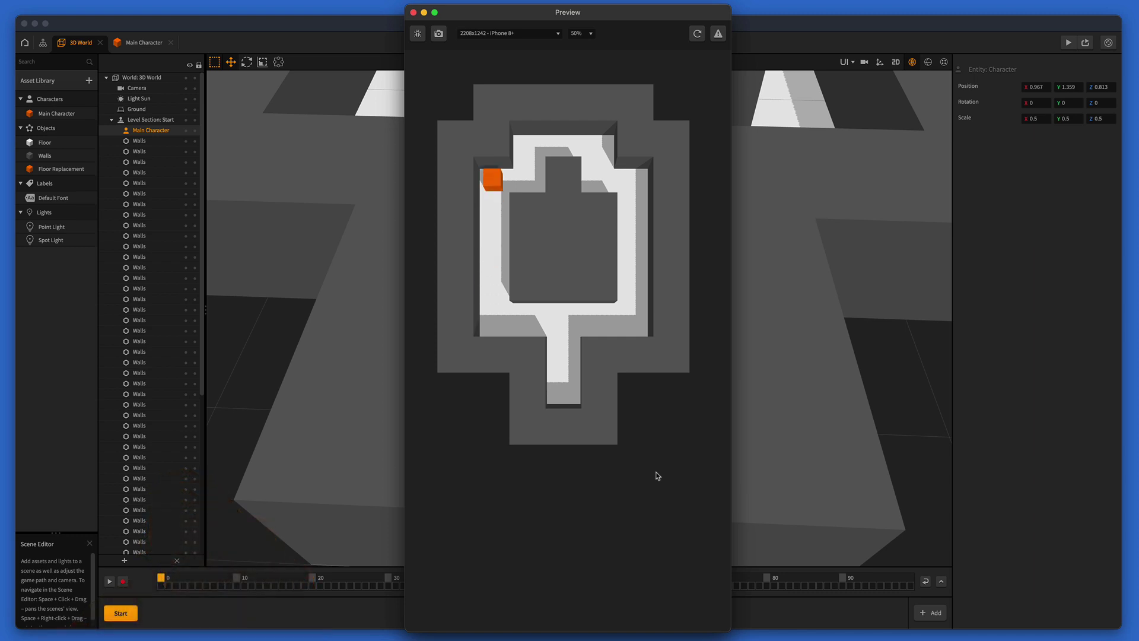
# - Close the game preview and go back to the 3D World scene via the Main Character tab
pyautogui.click(414, 14)
pyautogui.click(145, 42)
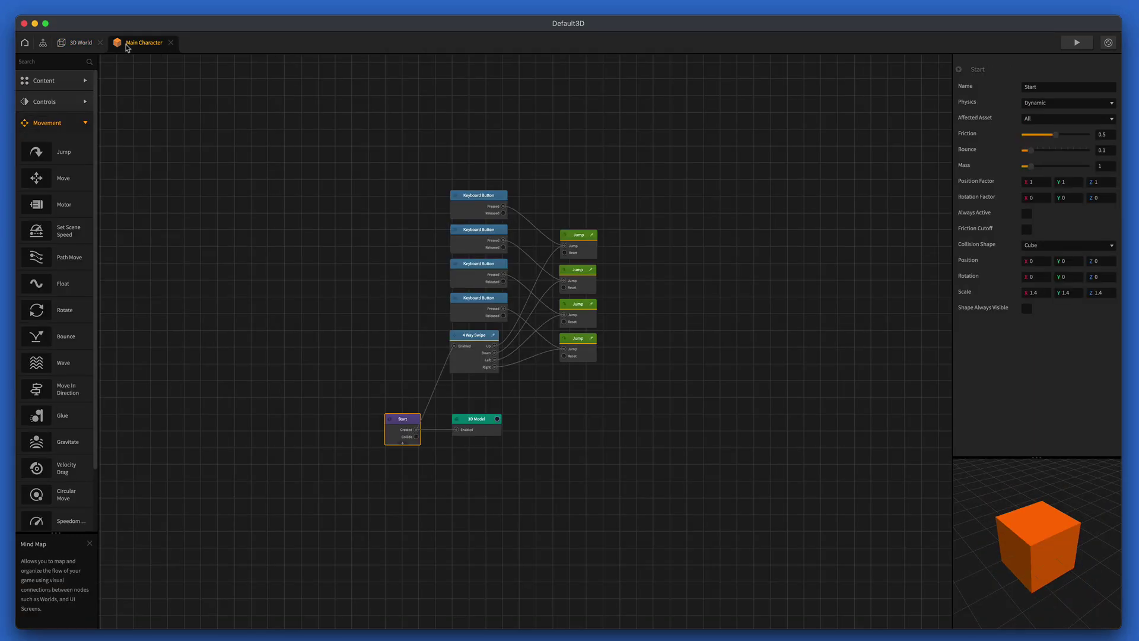
pyautogui.click(80, 42)
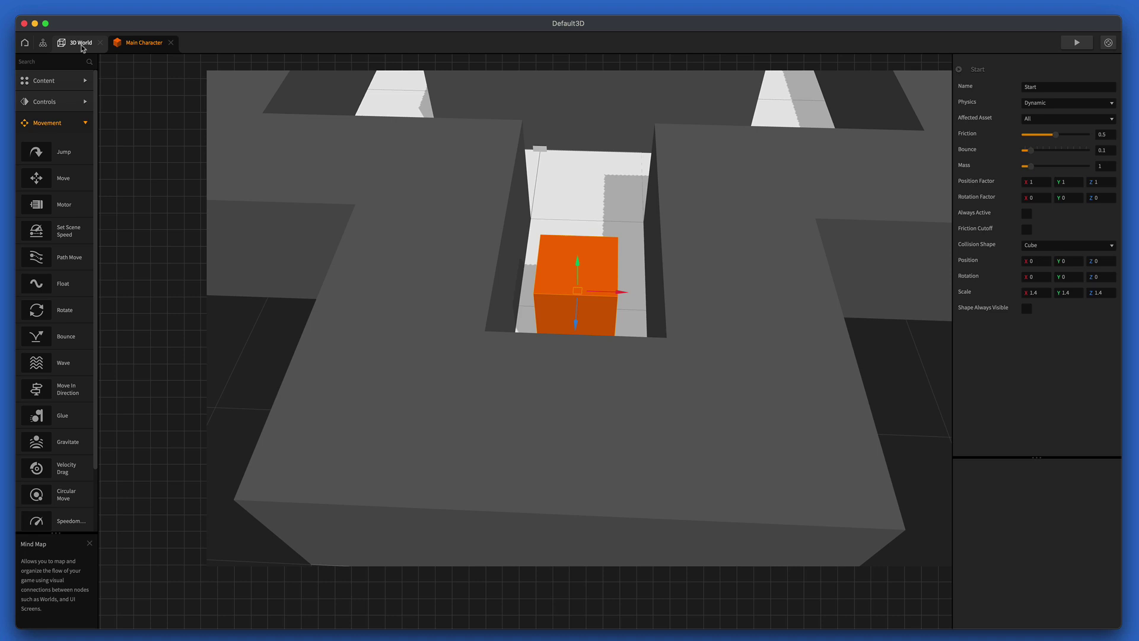